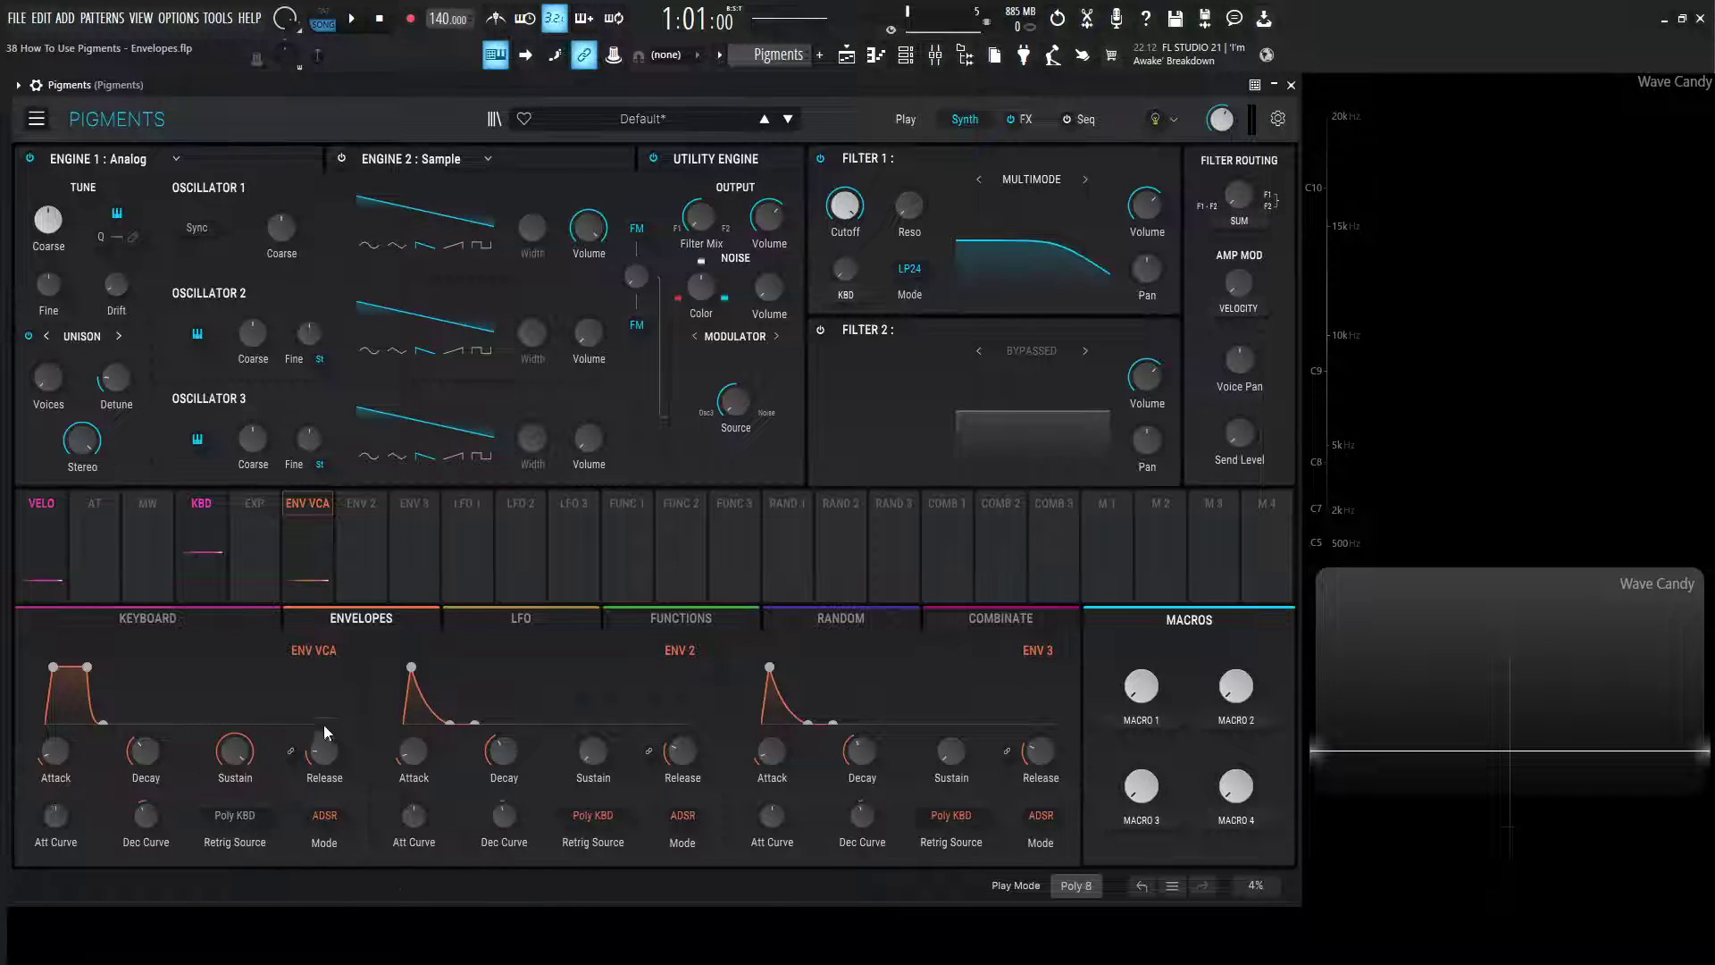
Step: Set the ENV VCA attack to 171 ms and play several notes to hear the slower onset
mouse_move(62, 748)
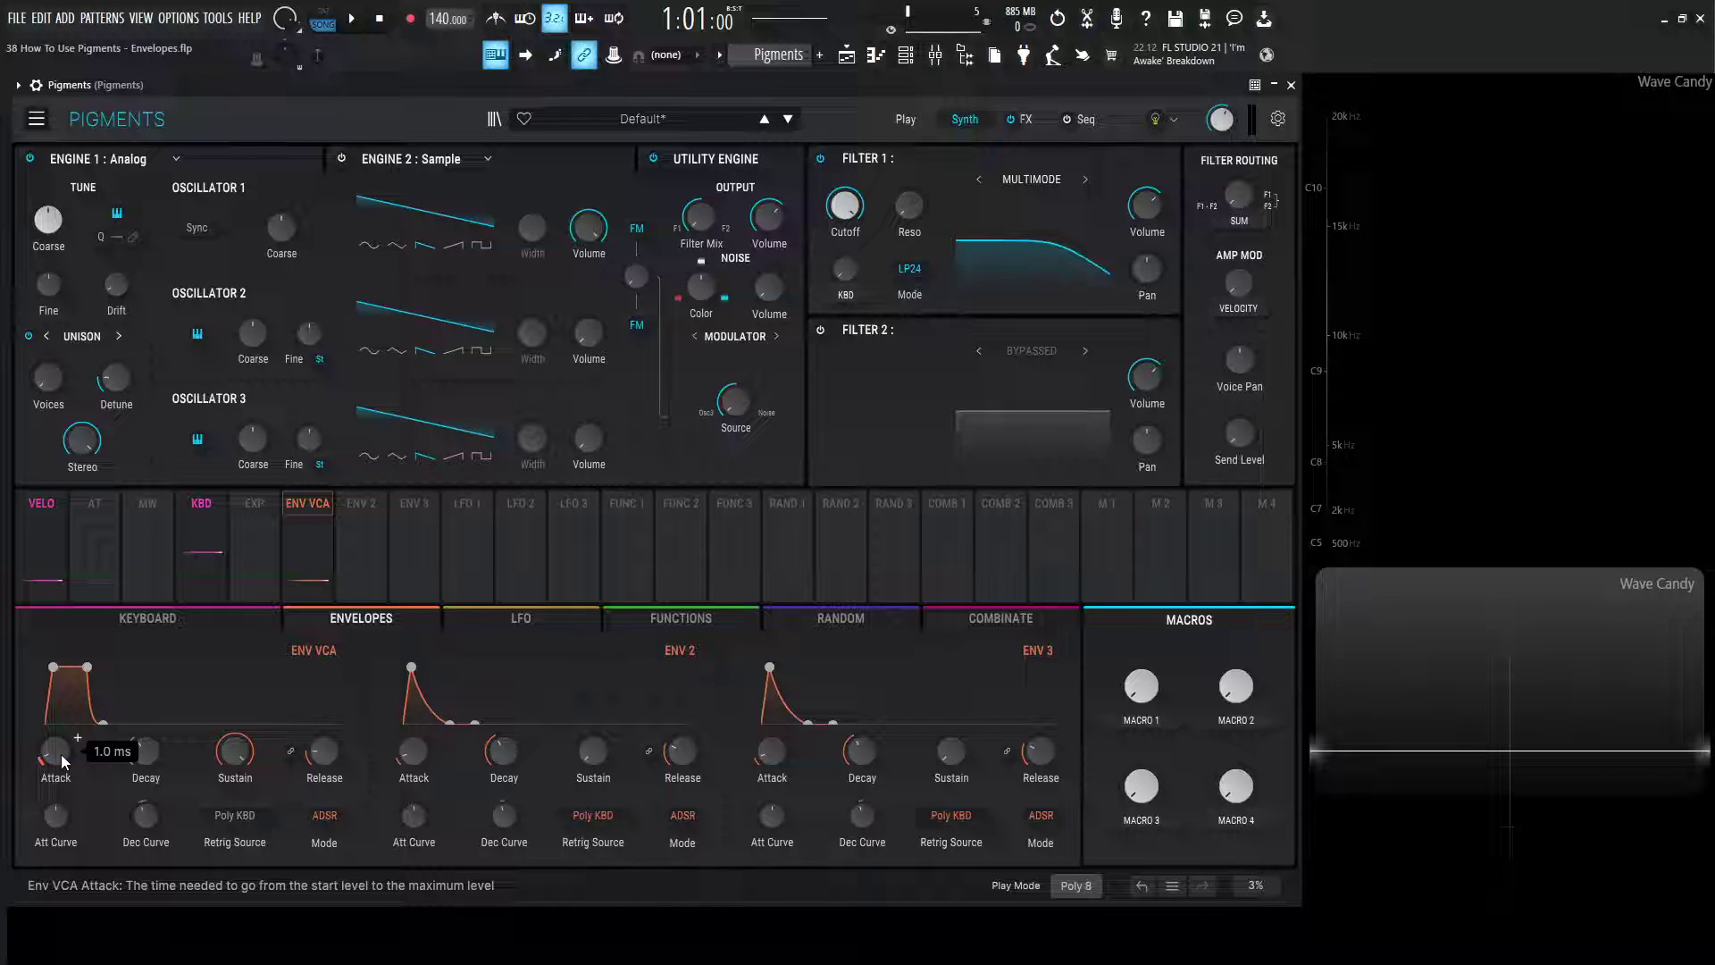
scroll(61, 754, up, 8)
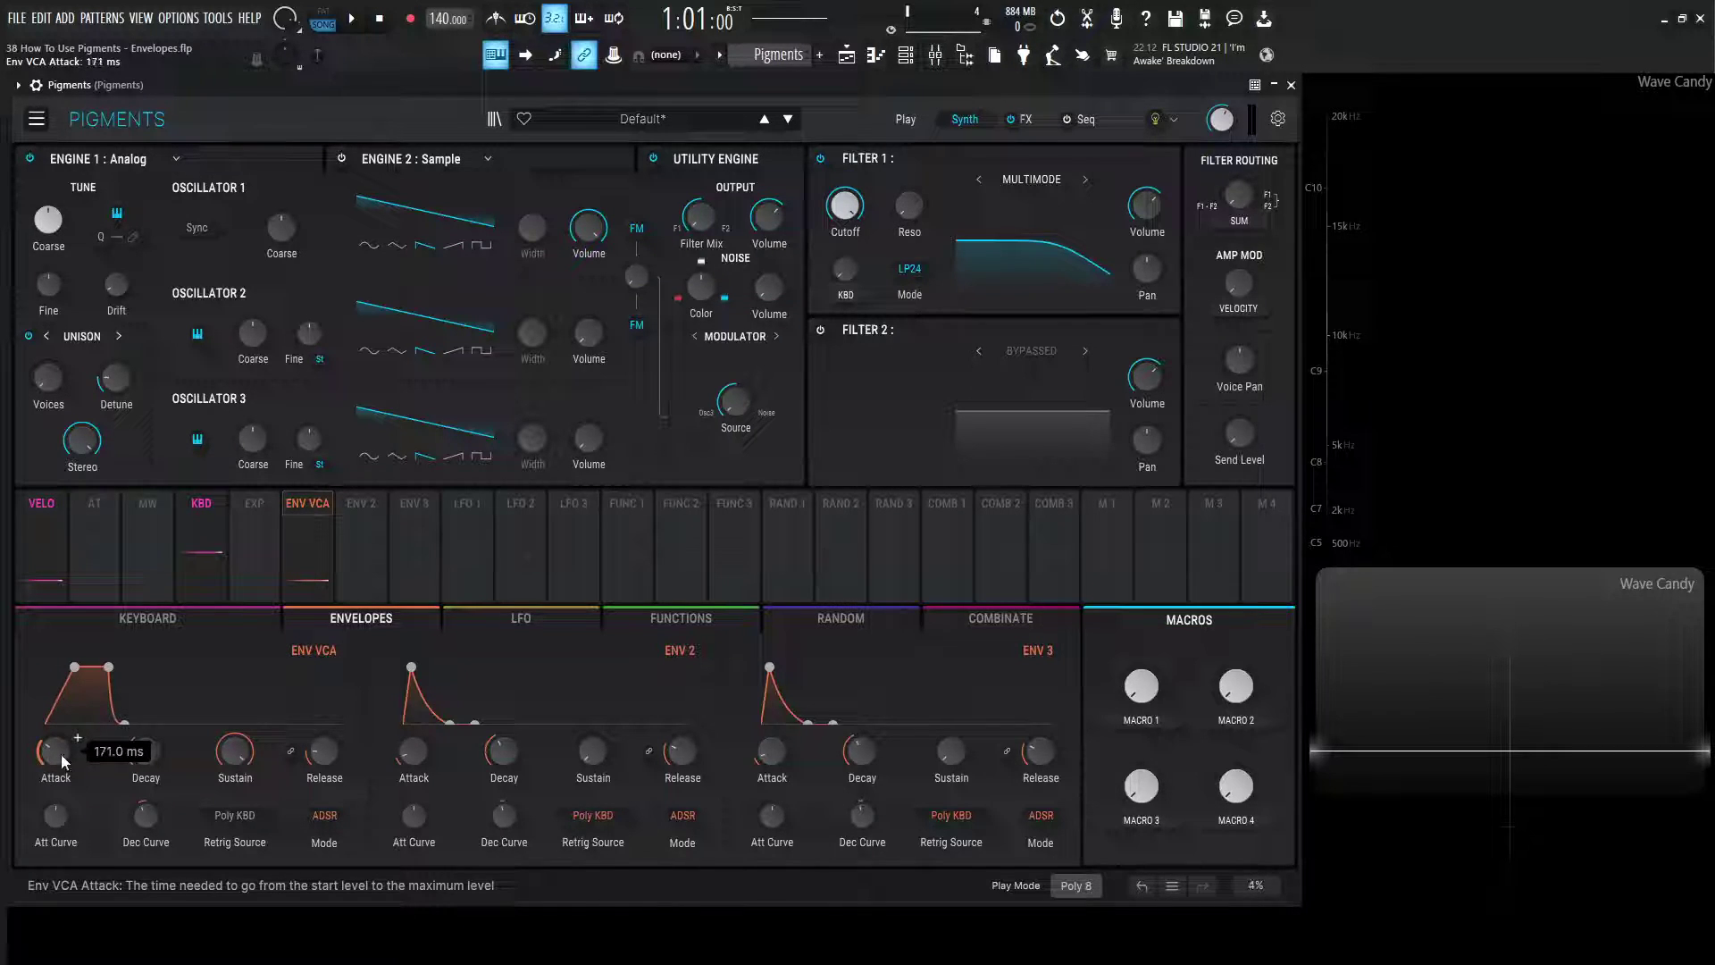
key(z)
key(z)
key(z)
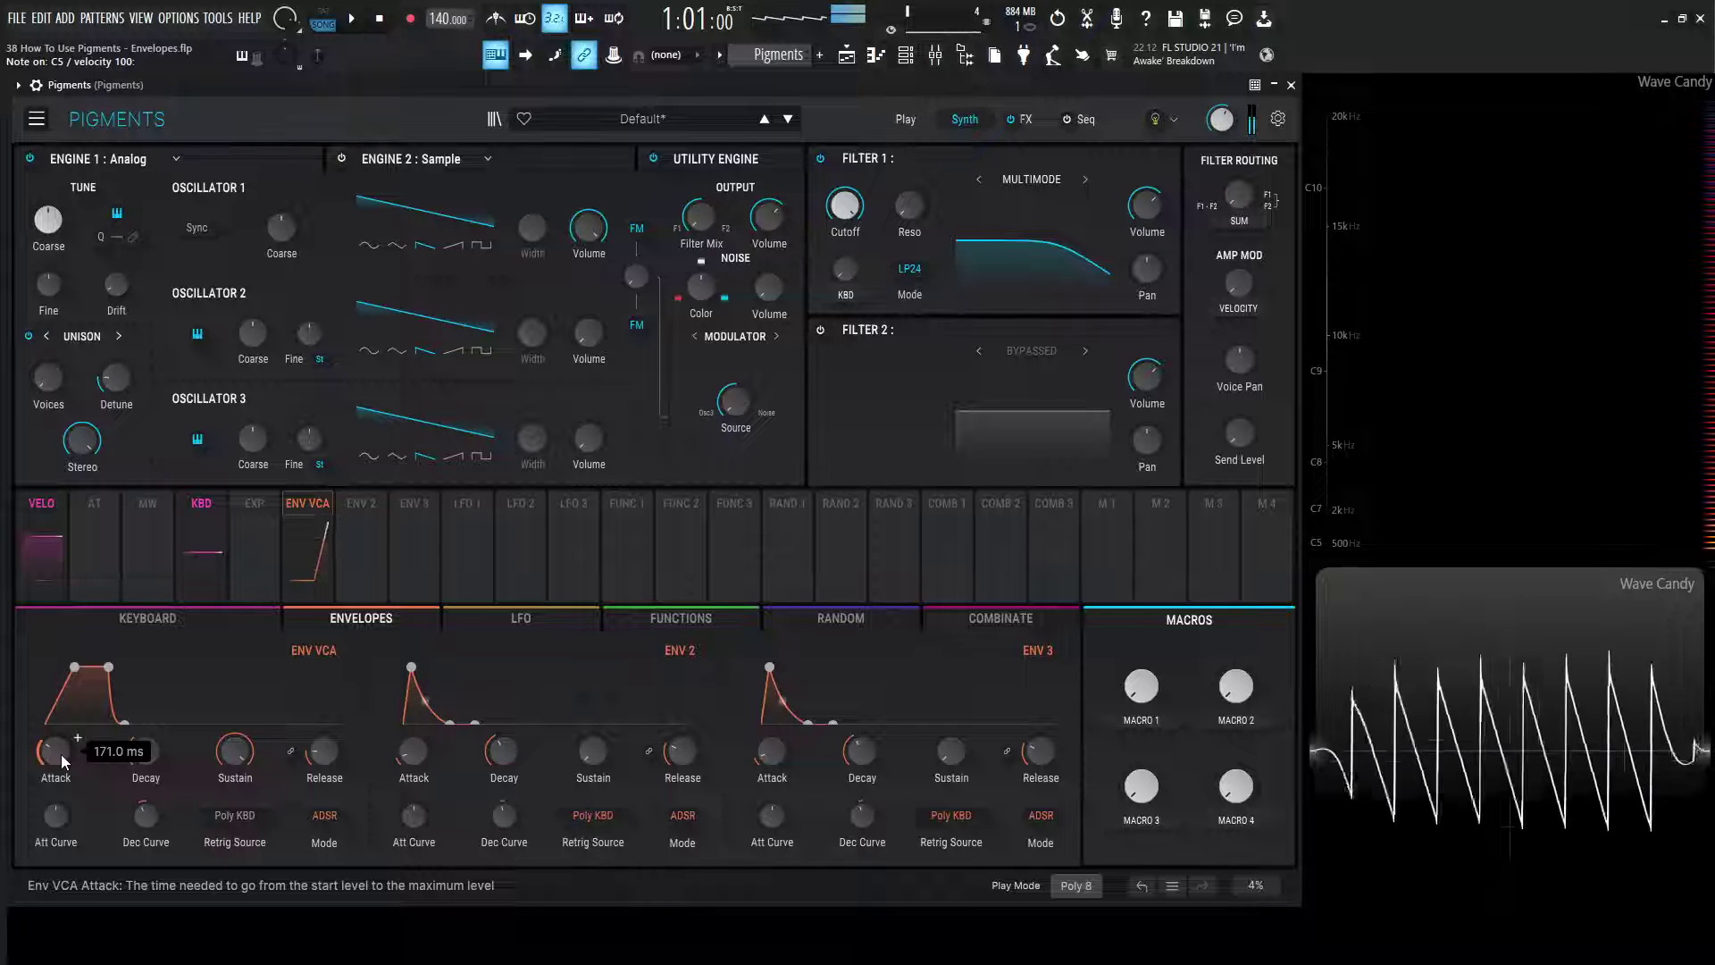
Step: Audition an 806 ms ENV VCA attack while playing notes, and shorten the attack to 383 ms
scroll(61, 754, up, 5)
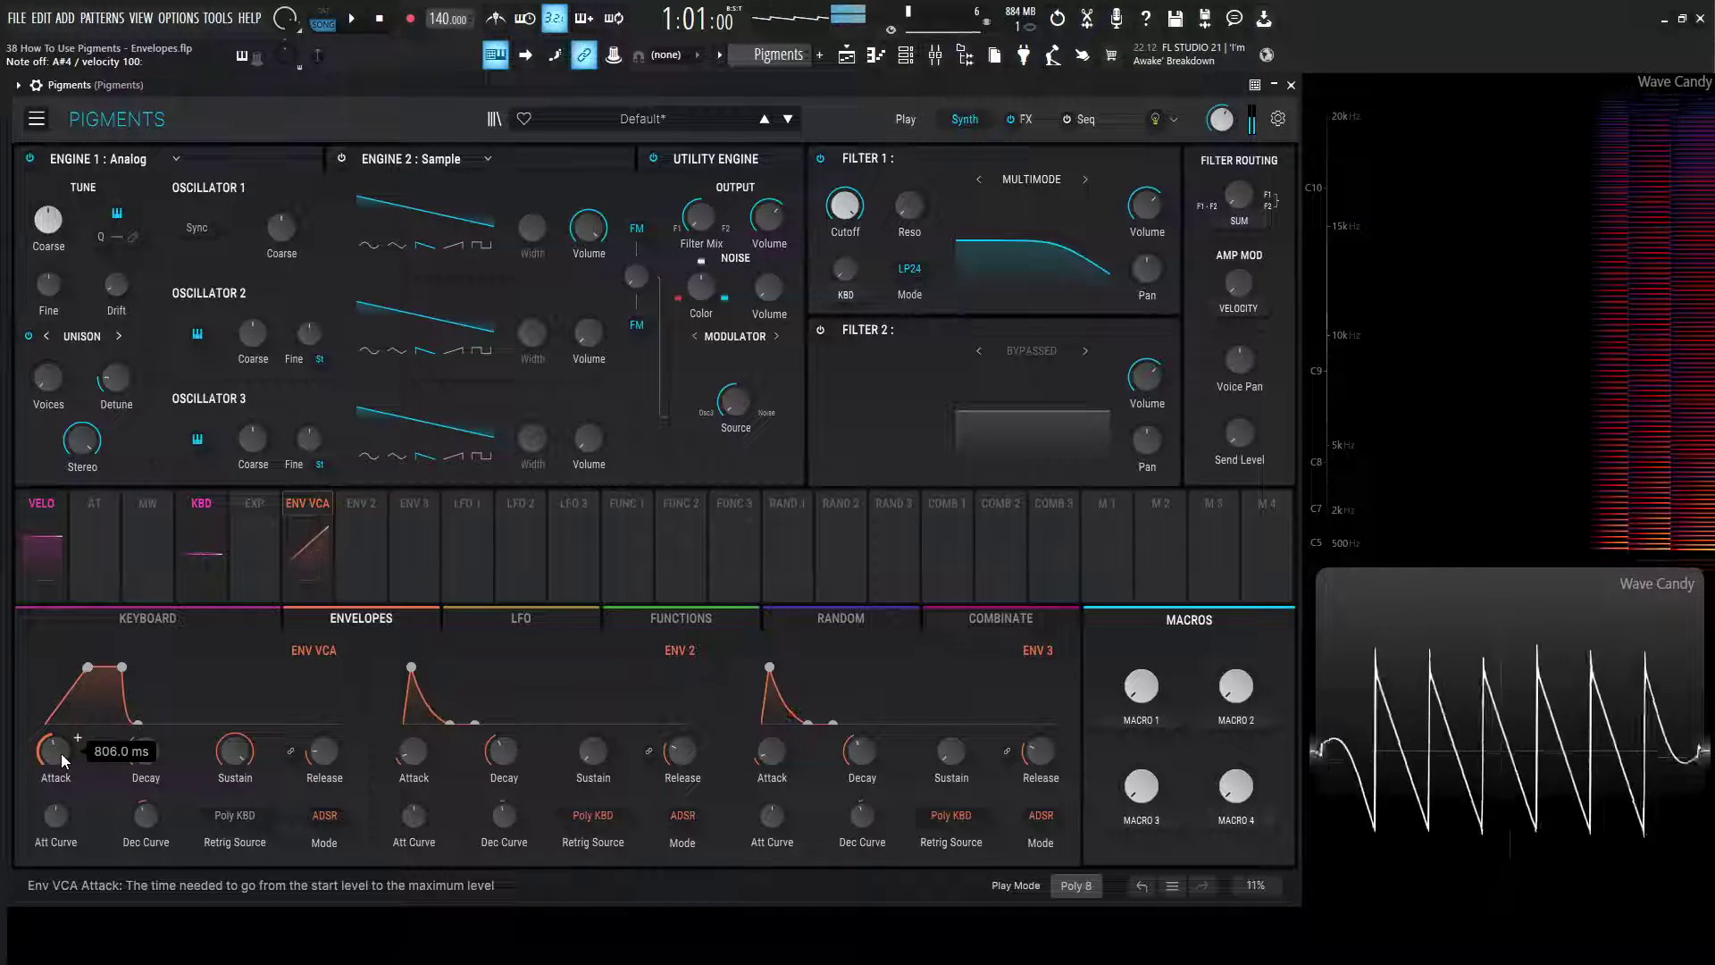
drag(57, 753, 57, 759)
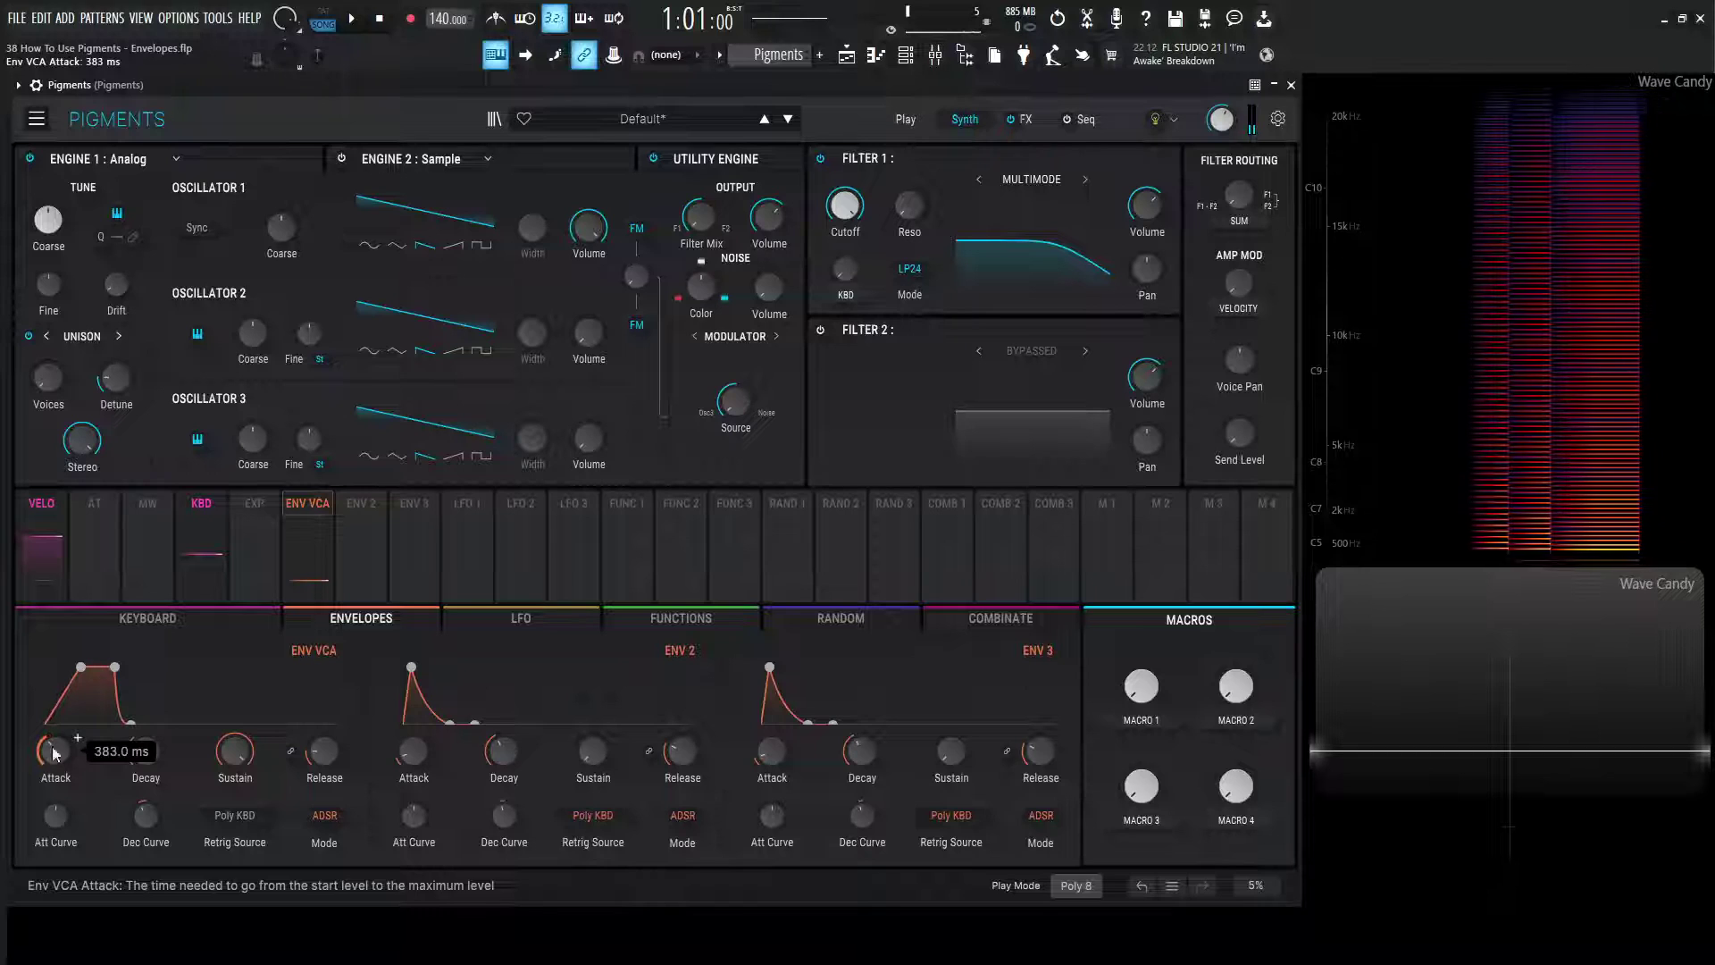
drag(88, 666, 82, 668)
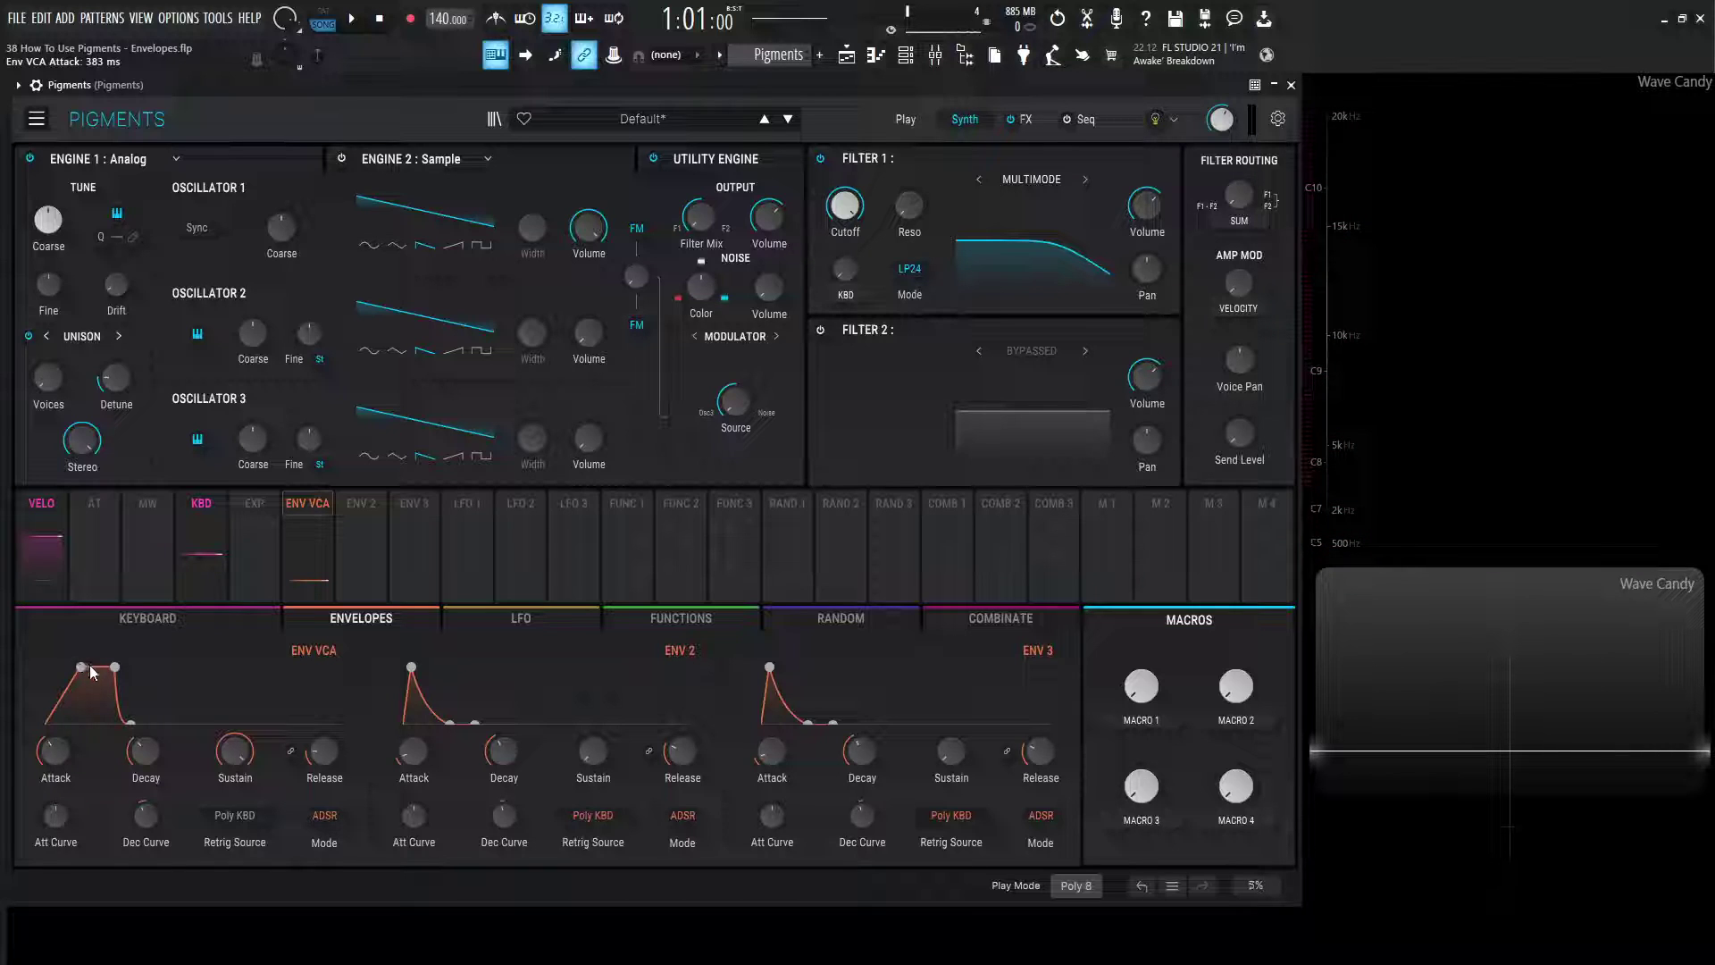
Step: Try an ENV VCA decay of 1.58 s, shorten it to 1.21 s and play a note to hear it
drag(148, 750, 170, 735)
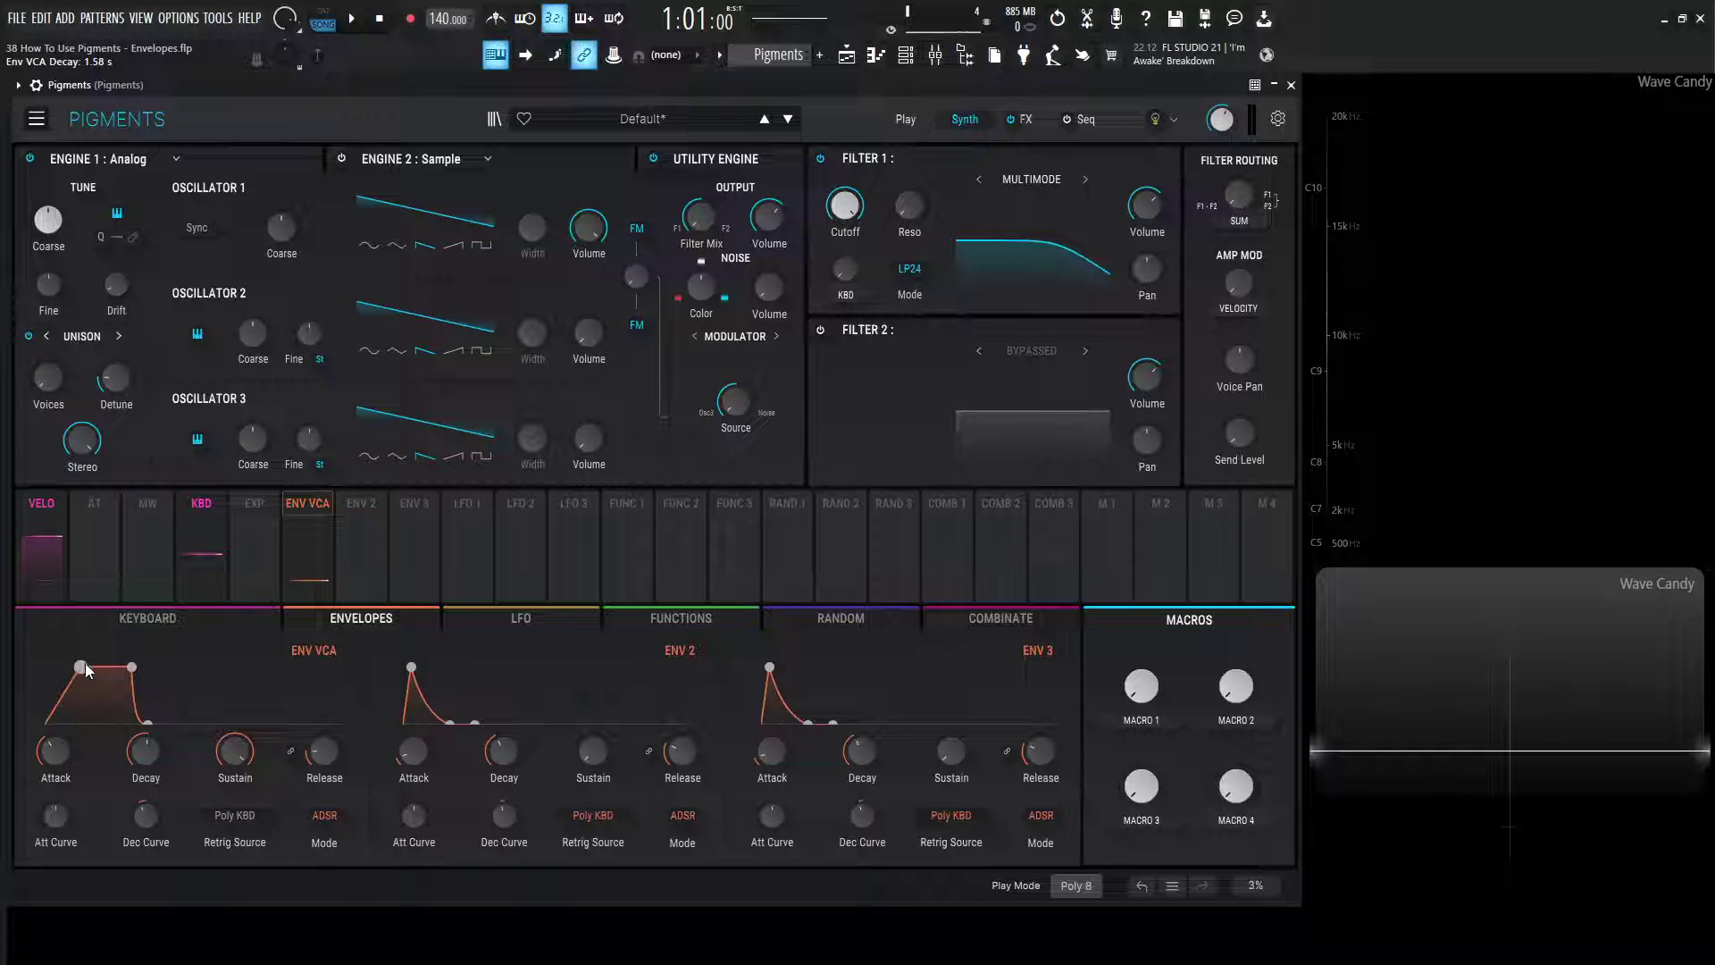
drag(158, 734, 152, 752)
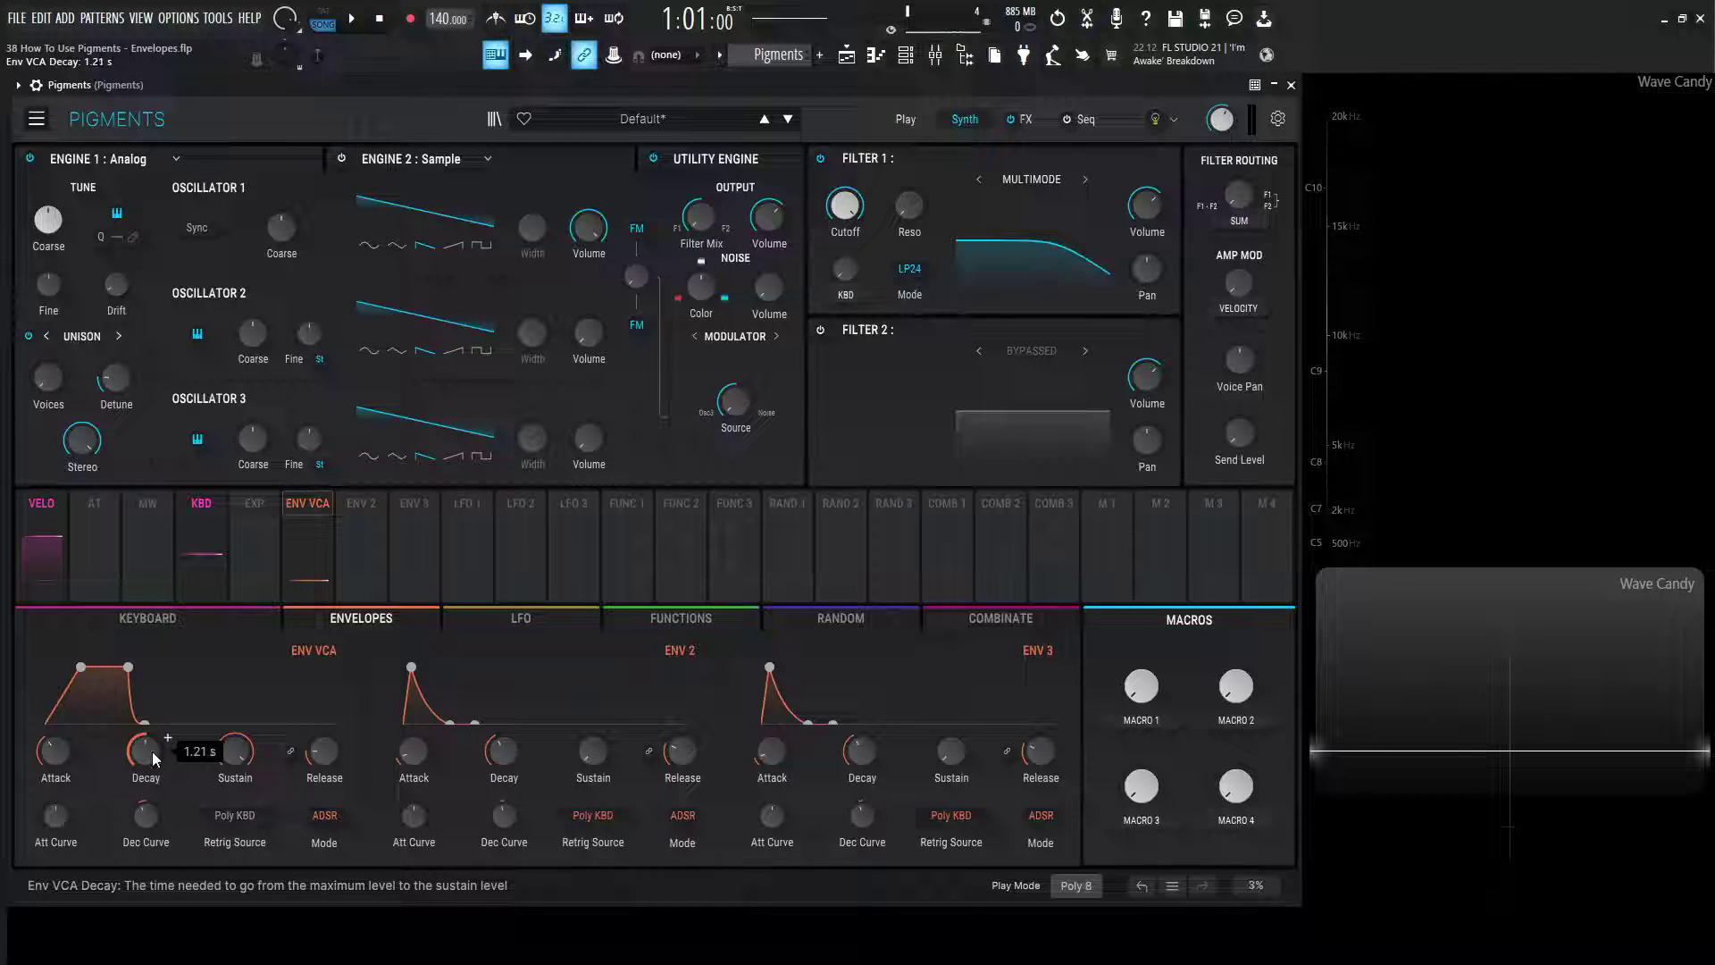
key(q)
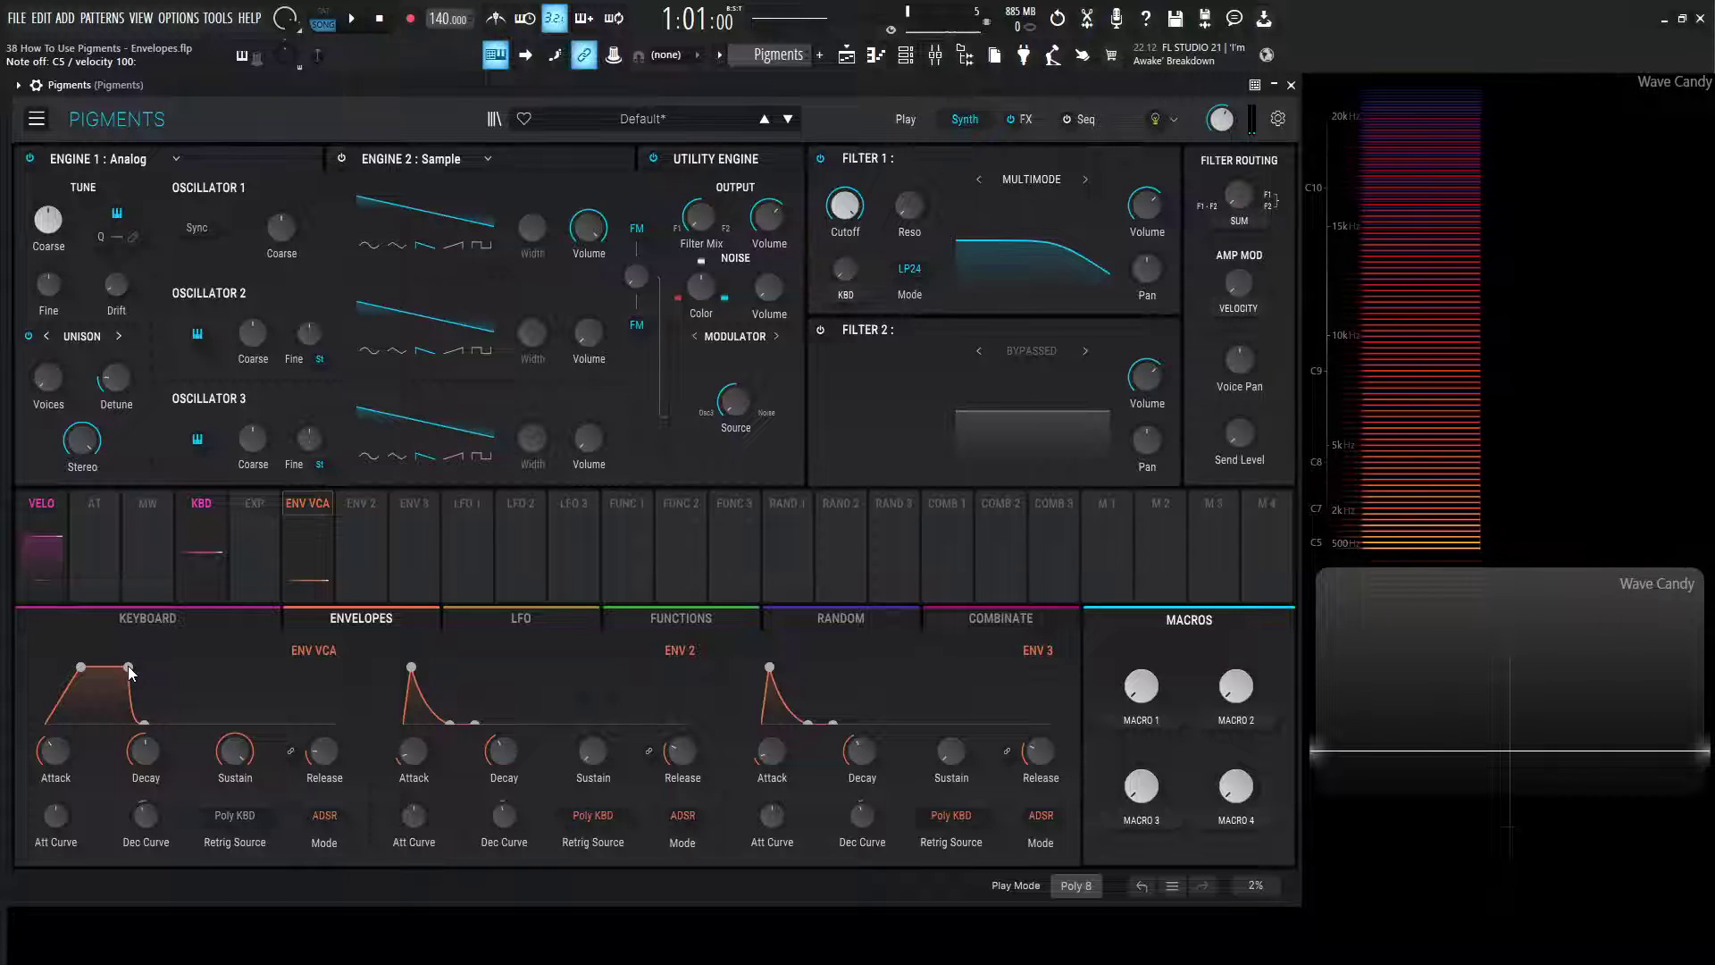
Step: Lower the ENV VCA sustain to 0.304 and play a note to hear the level drop after the decay
drag(234, 750, 235, 757)
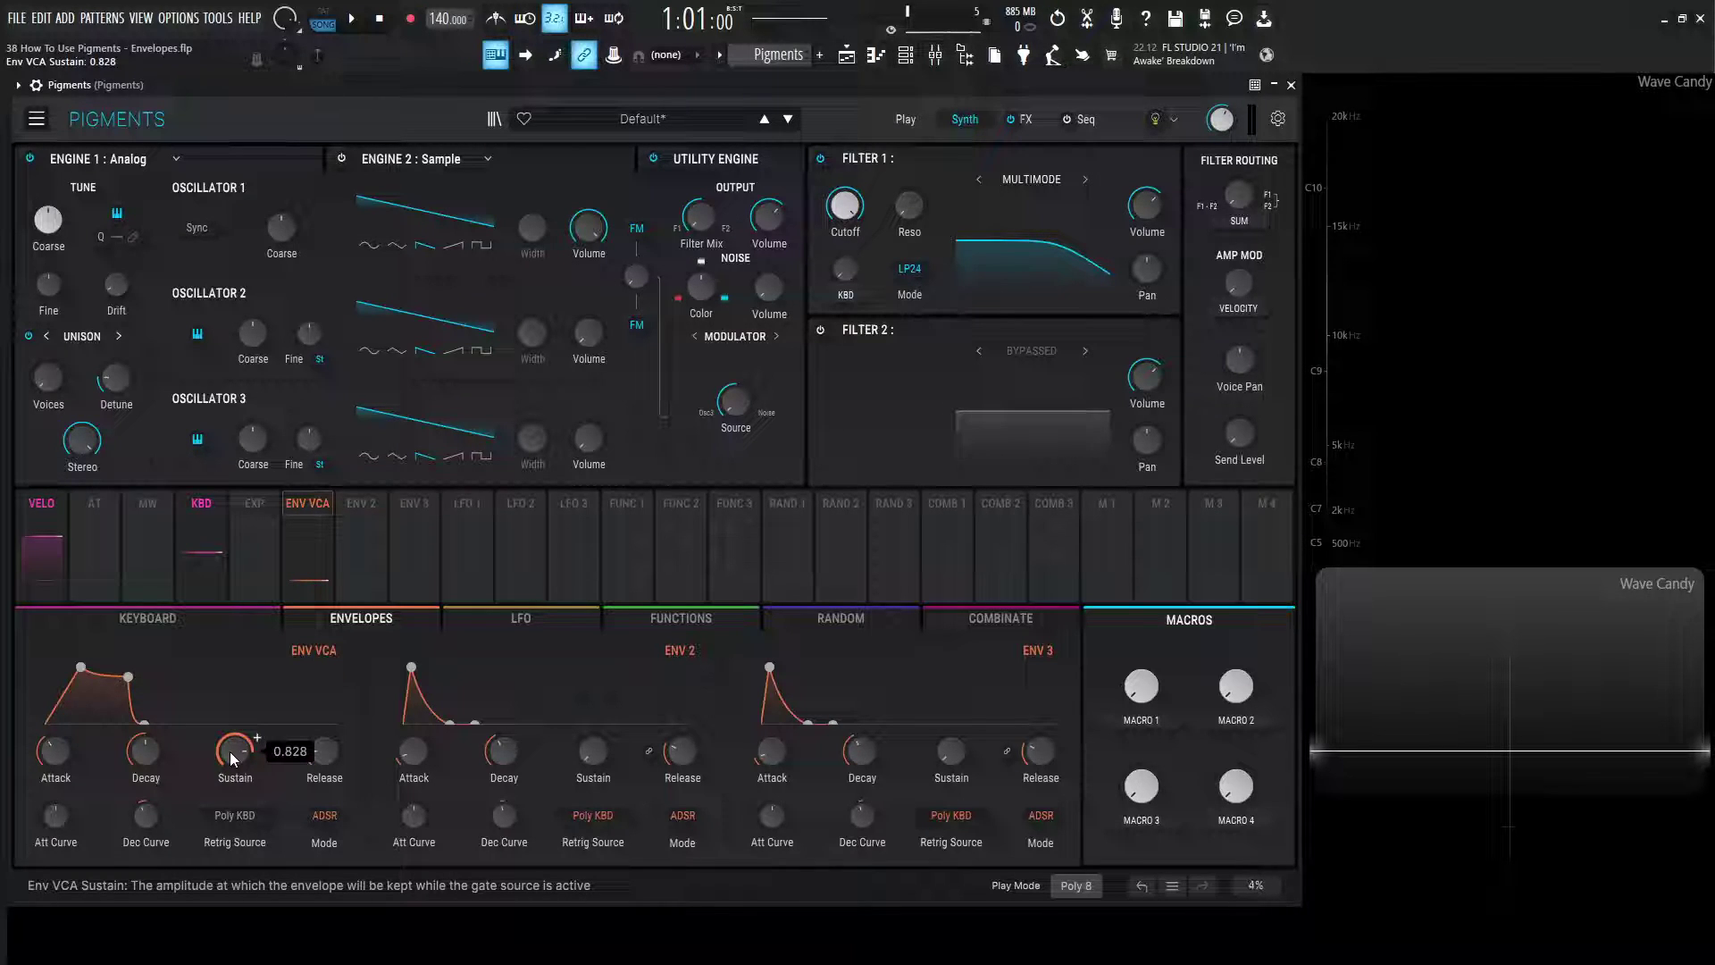
mouse_move(229, 752)
mouse_down()
mouse_move(236, 809)
mouse_move(234, 754)
mouse_up()
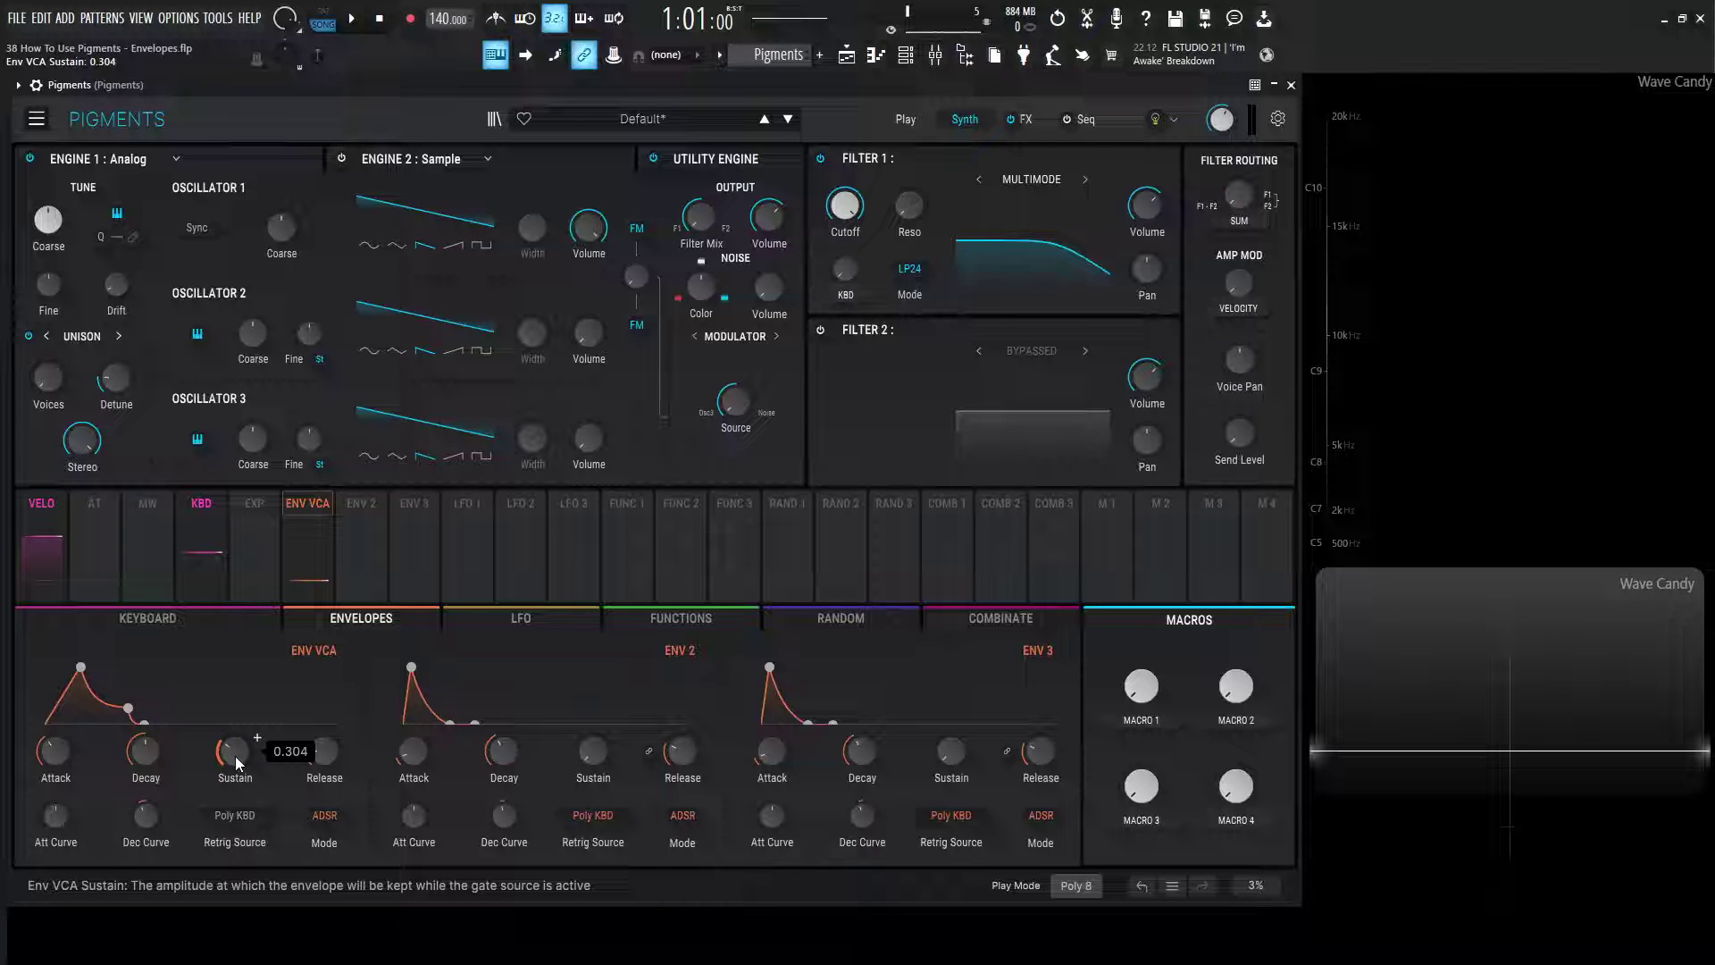
key(z)
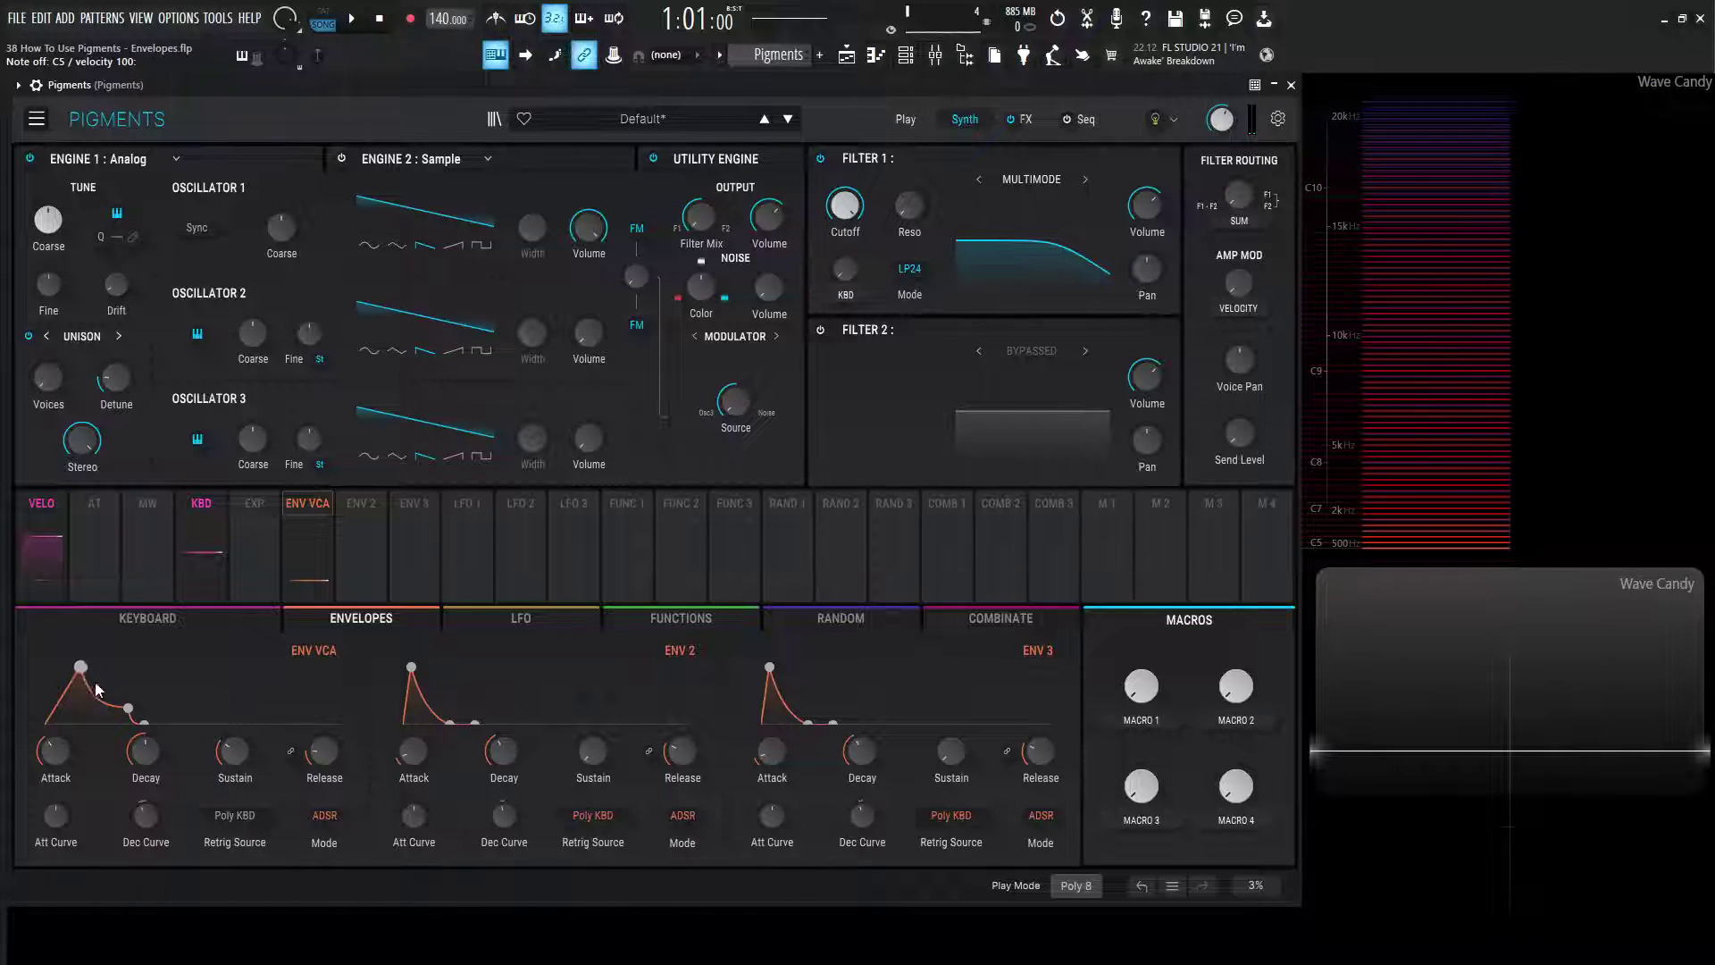
Step: Lengthen the ENV VCA release to 3.33 s and play short notes to hear the tail
drag(326, 758, 347, 738)
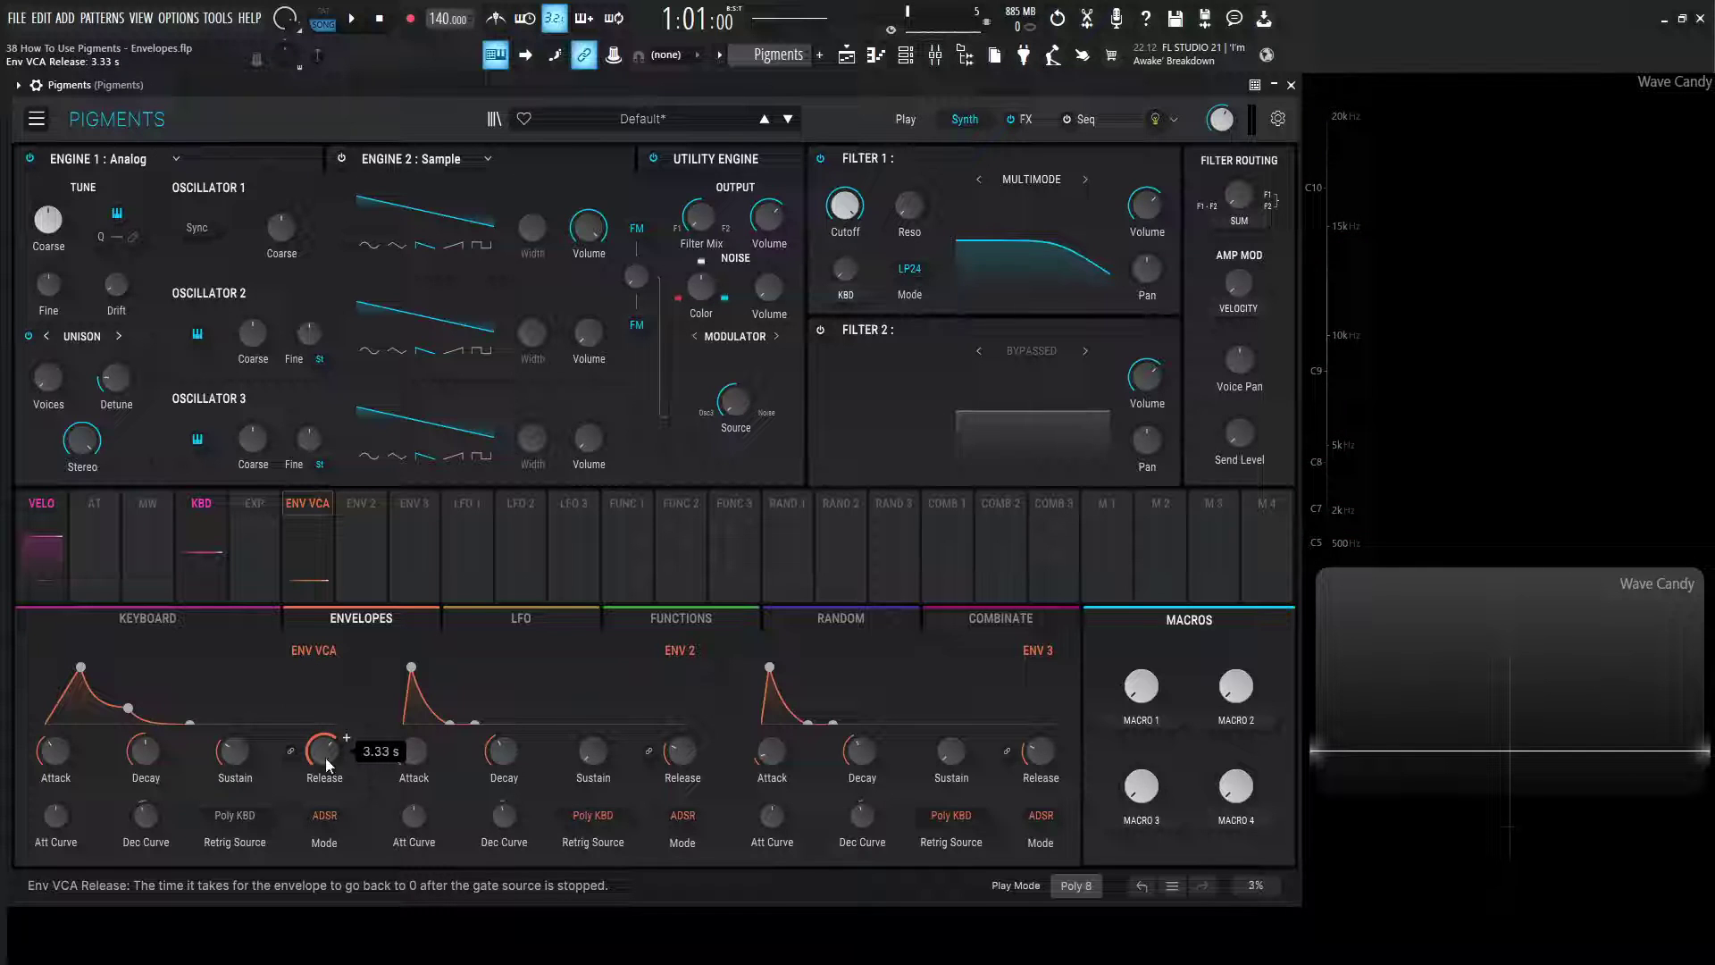
key(2)
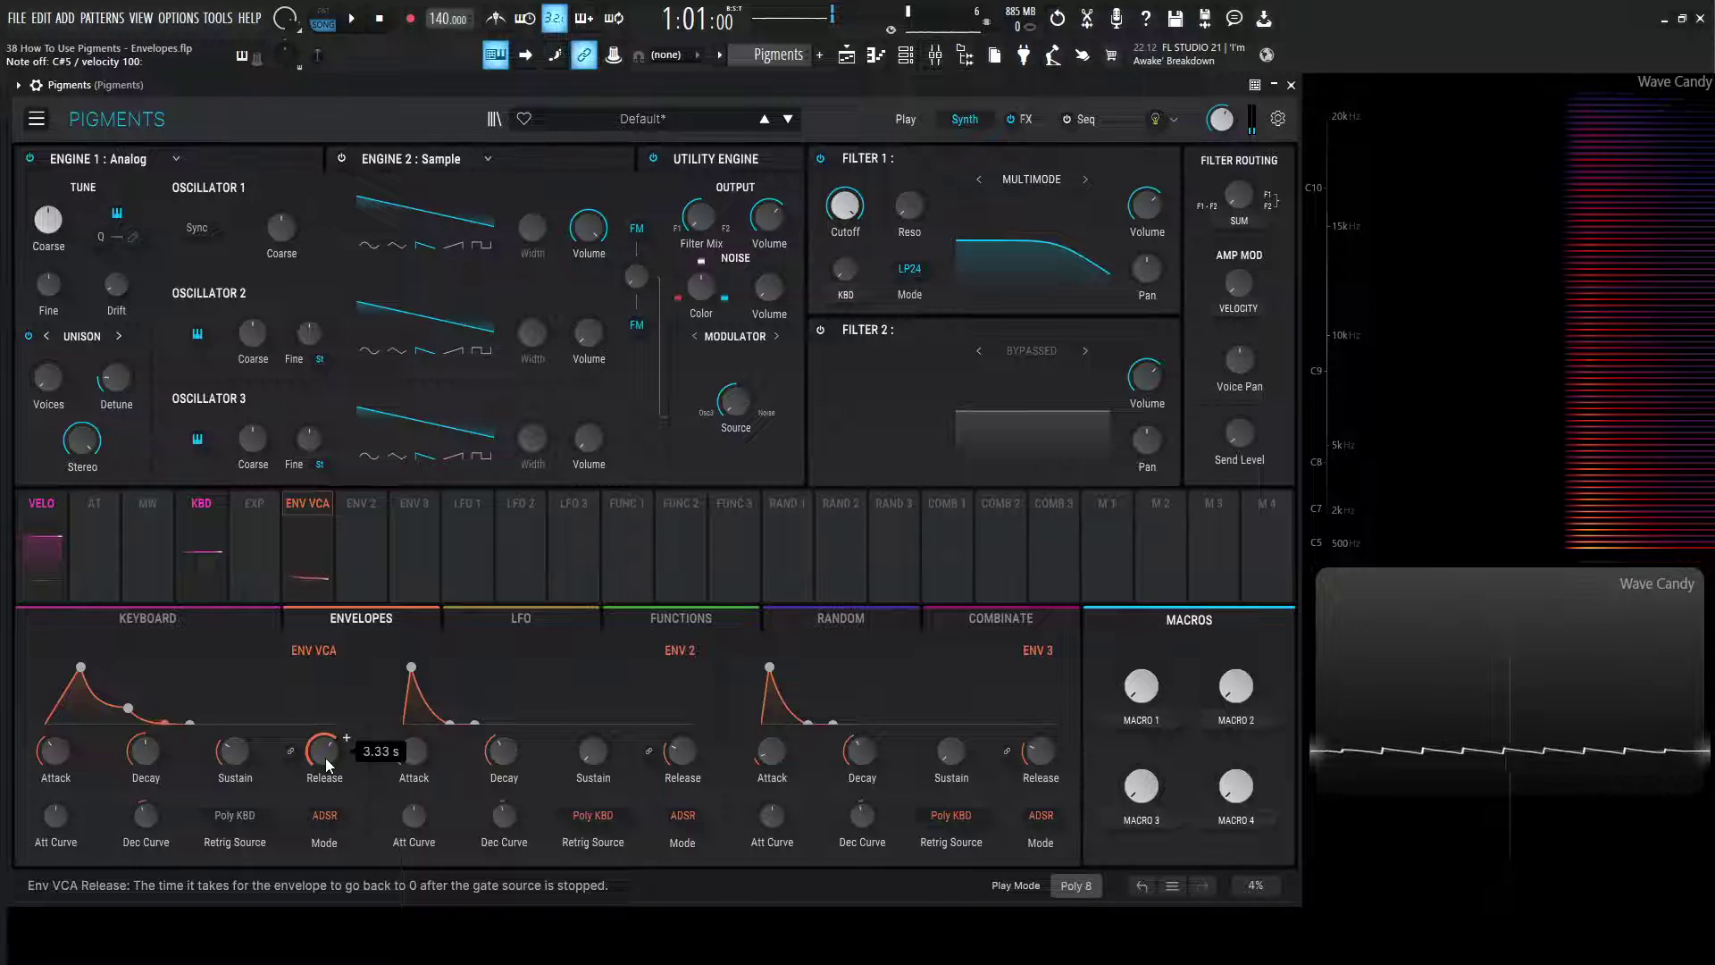
key(d)
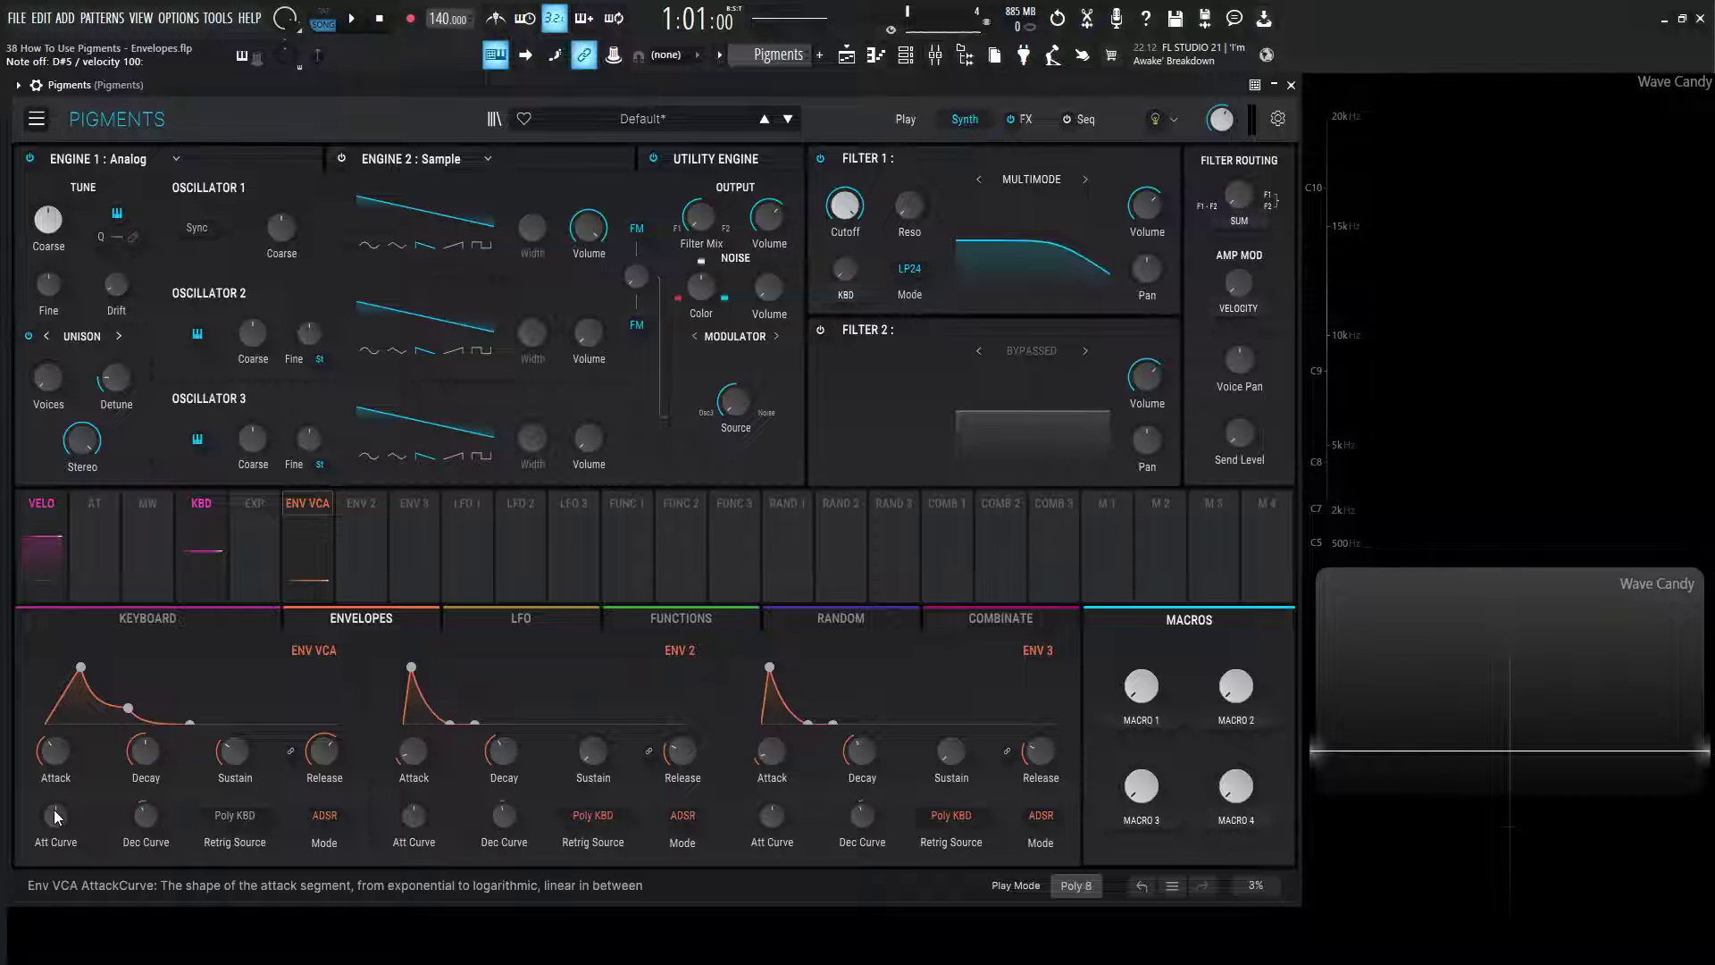
Step: Compare ENV VCA attack curve values of 11.4, 6.24 and 11.8 while playing notes
drag(61, 815, 61, 758)
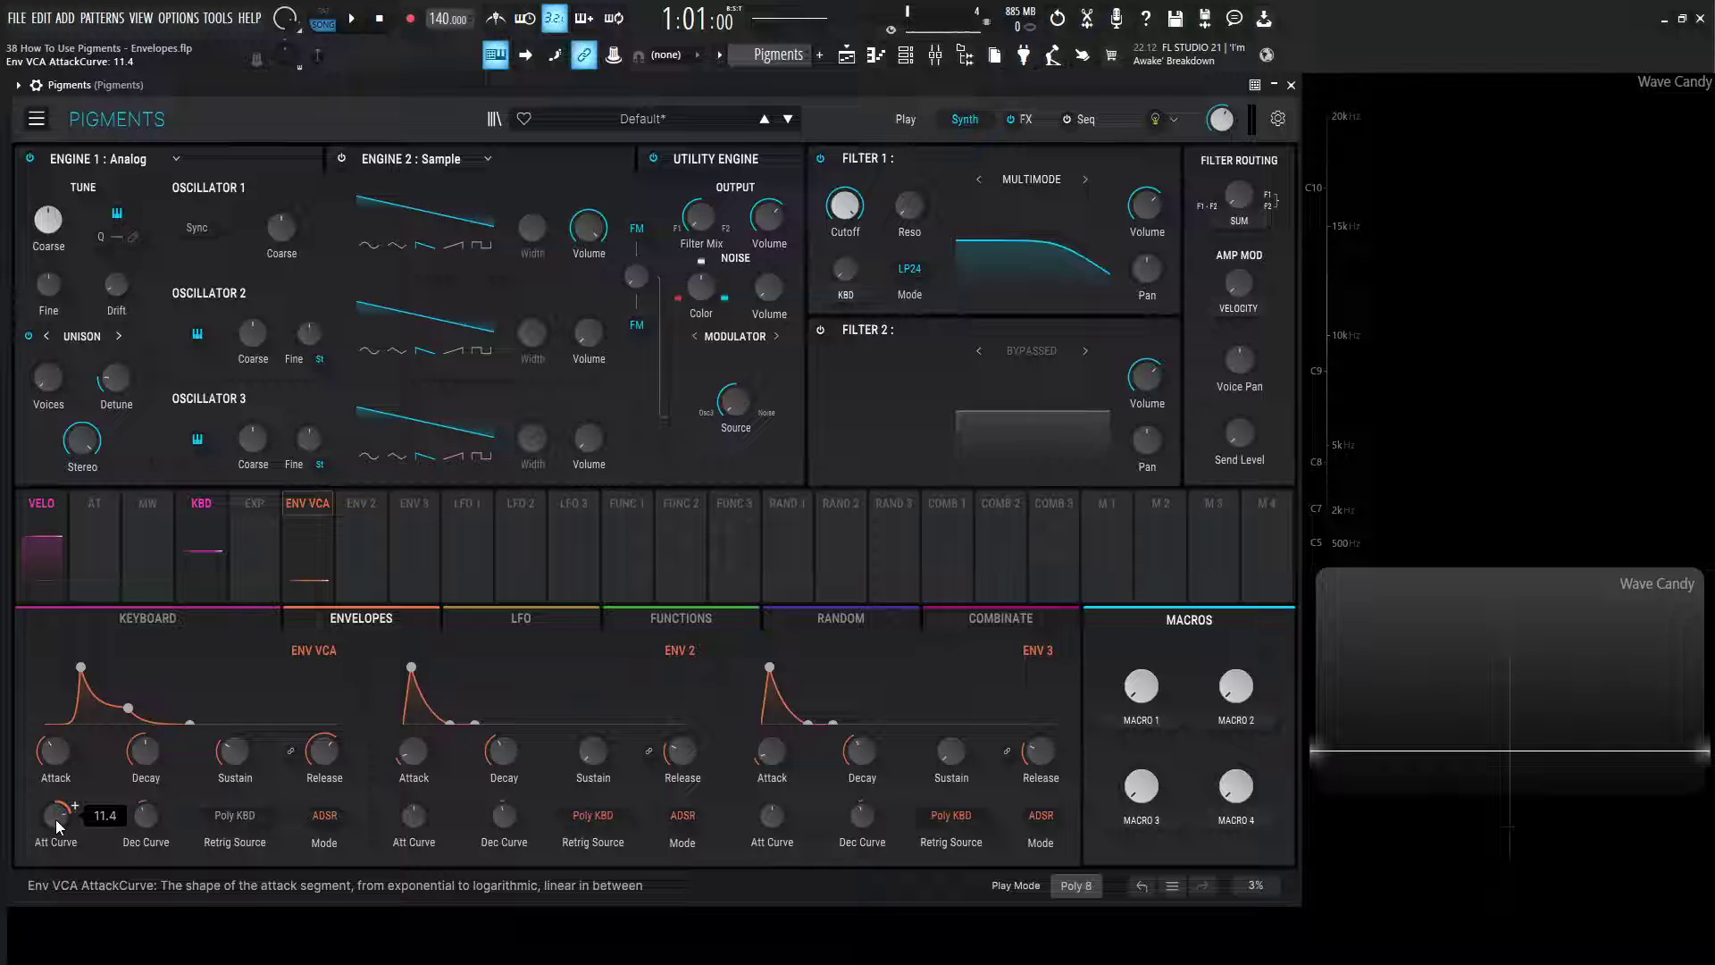
drag(55, 820, 55, 827)
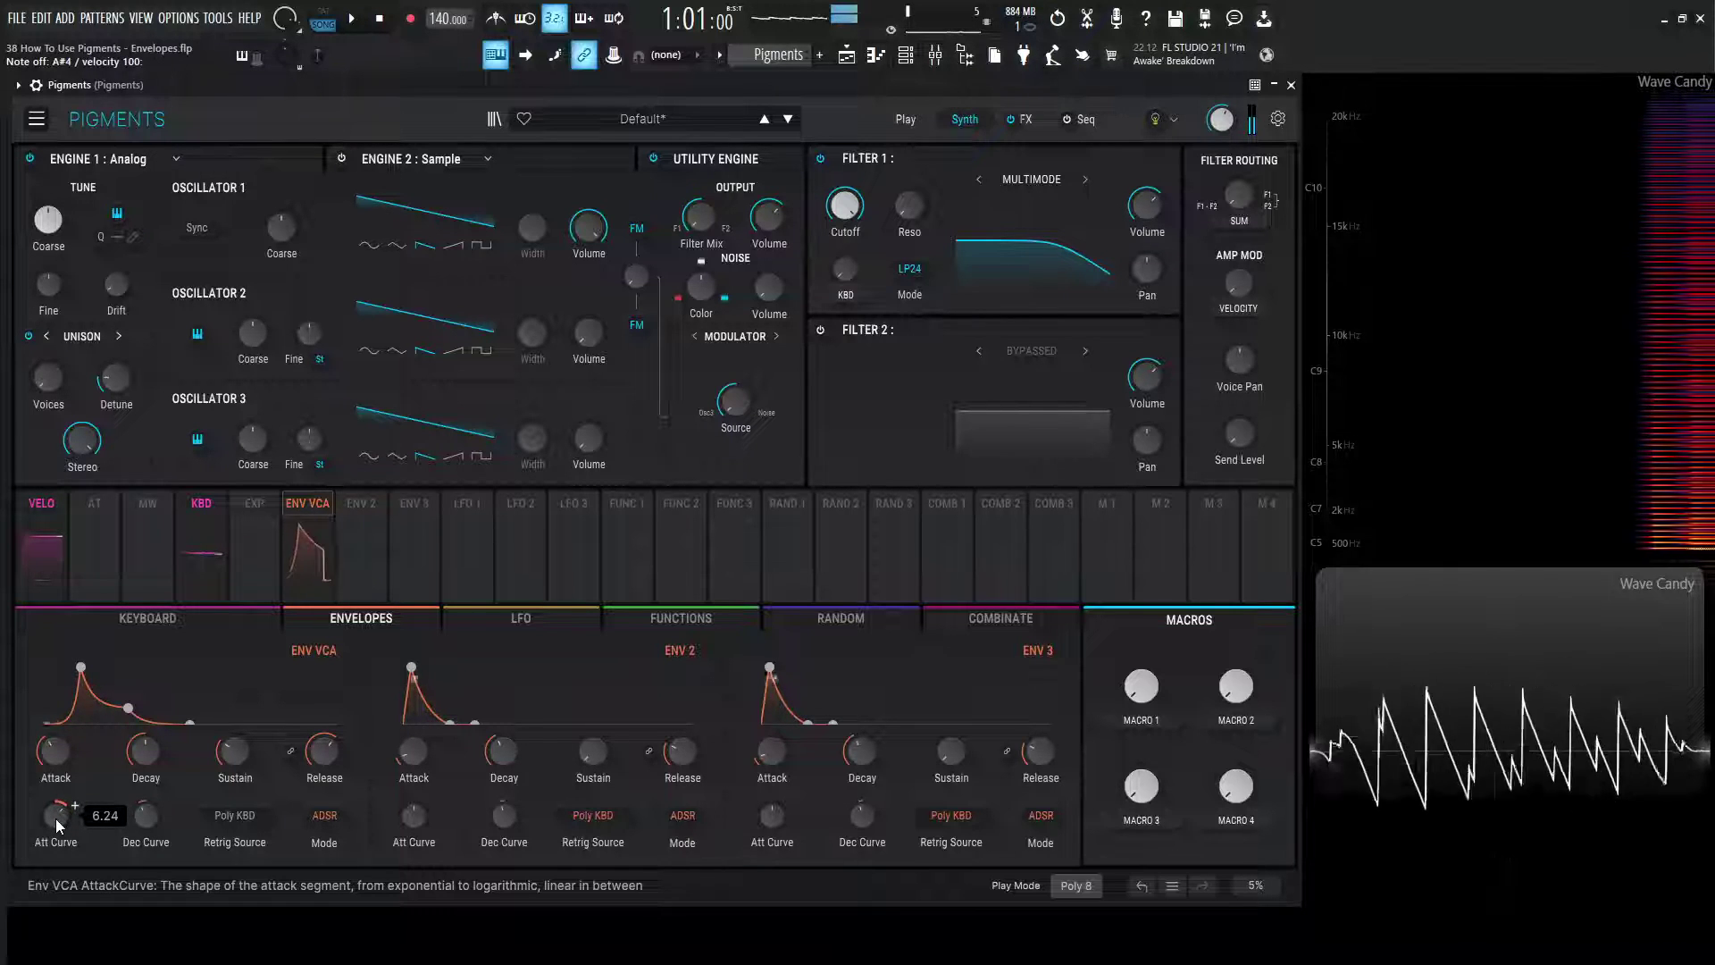
drag(56, 818, 55, 829)
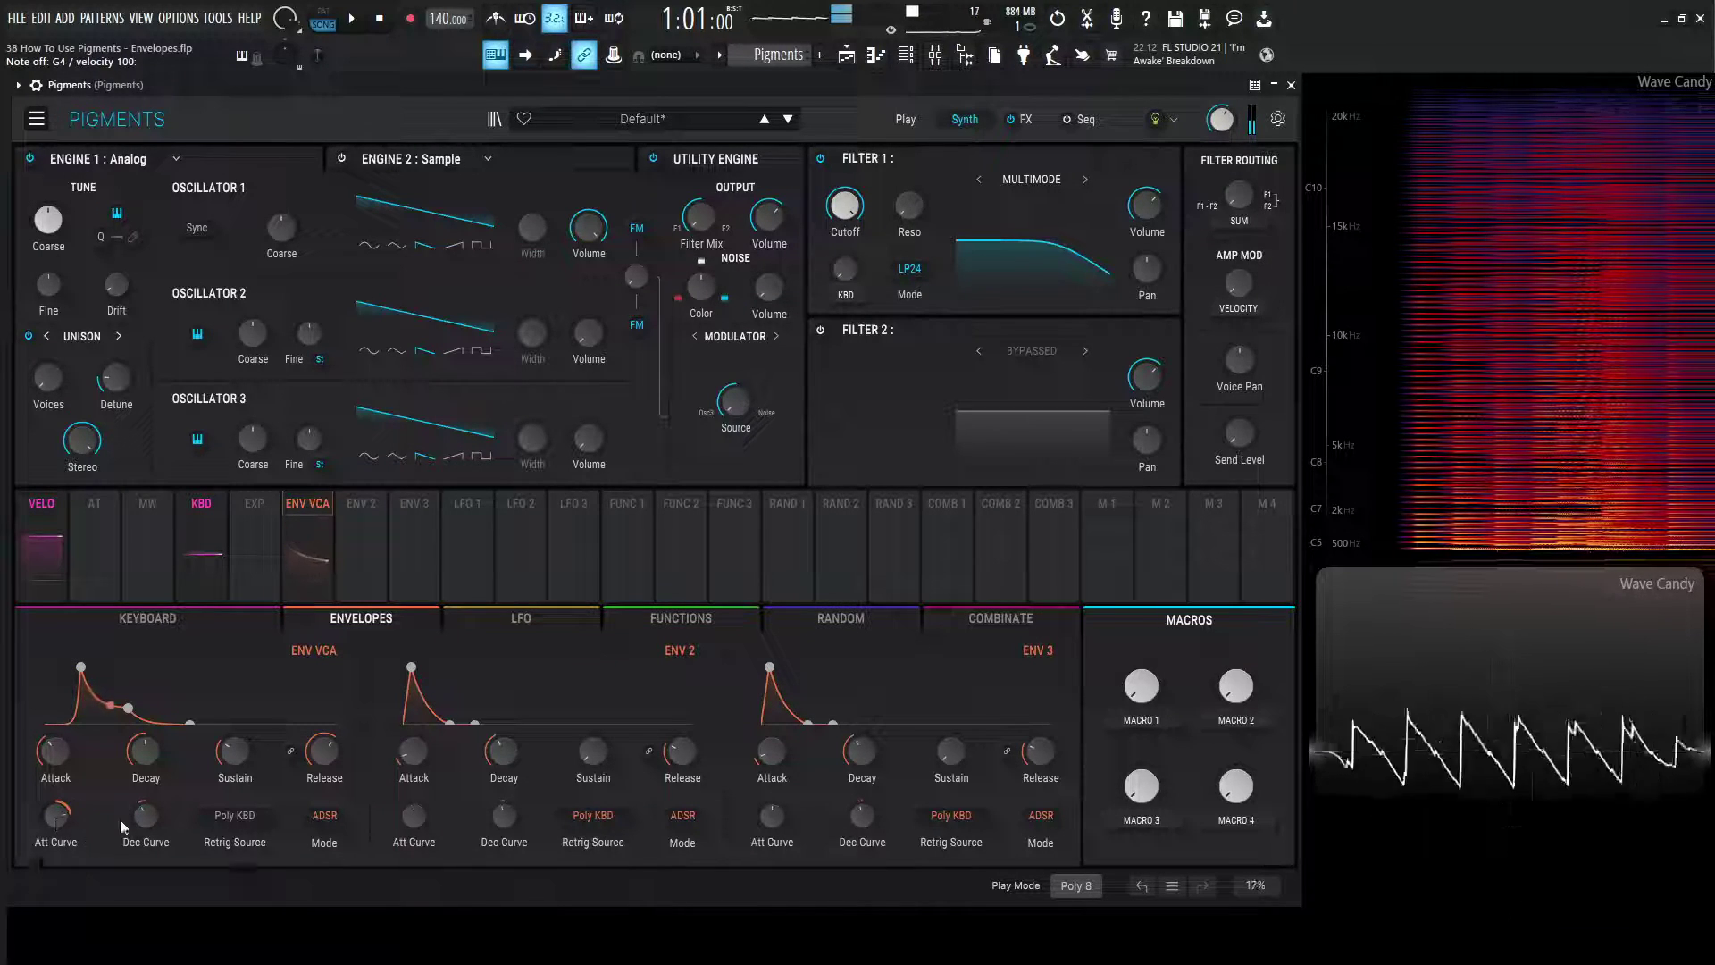
Step: Shorten the ENV VCA release and reset the attack curve to 0
drag(310, 763, 310, 775)
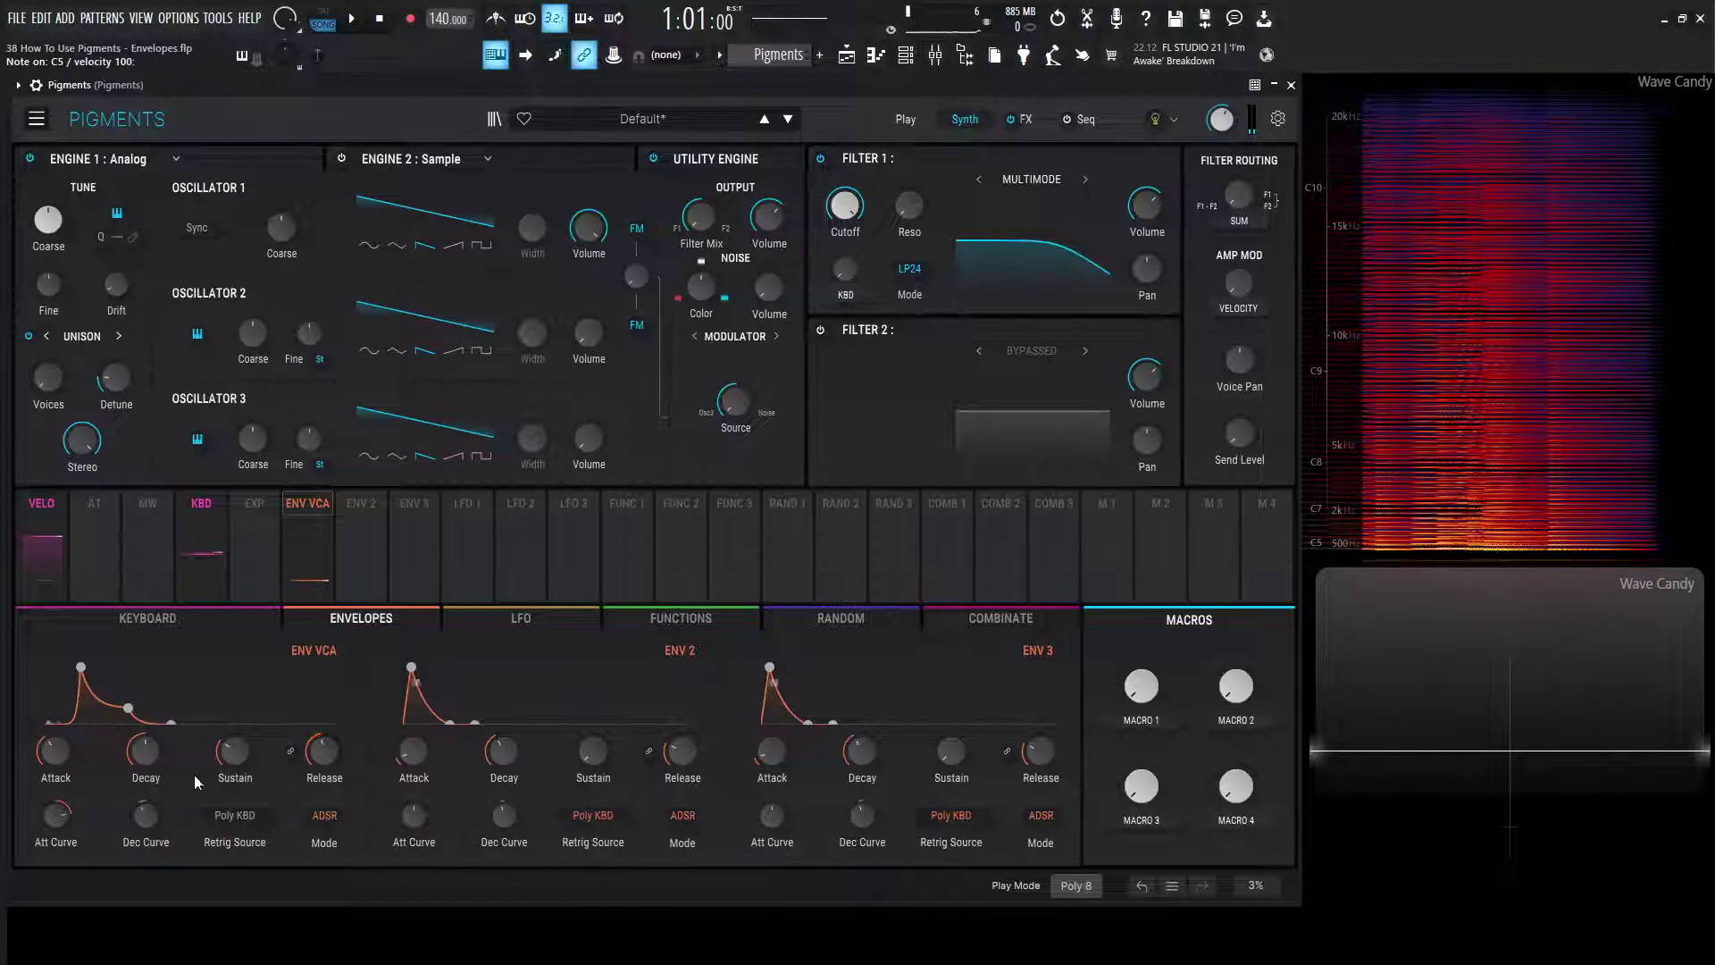
mouse_move(66, 817)
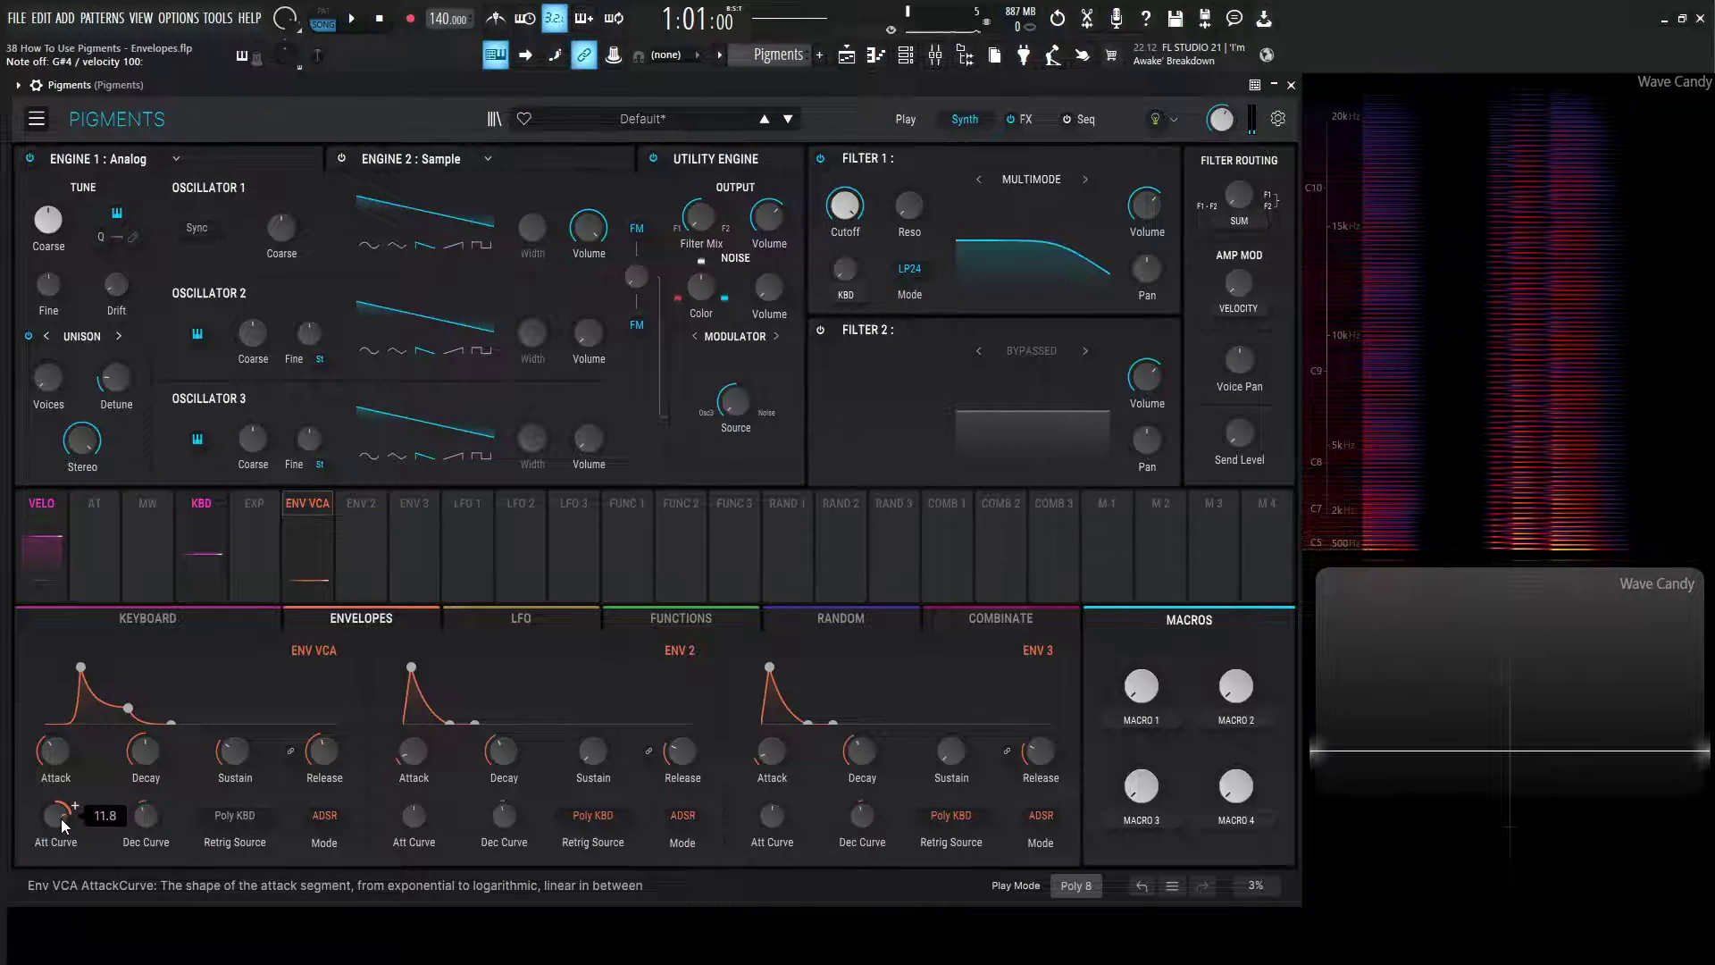
double_click(61, 819)
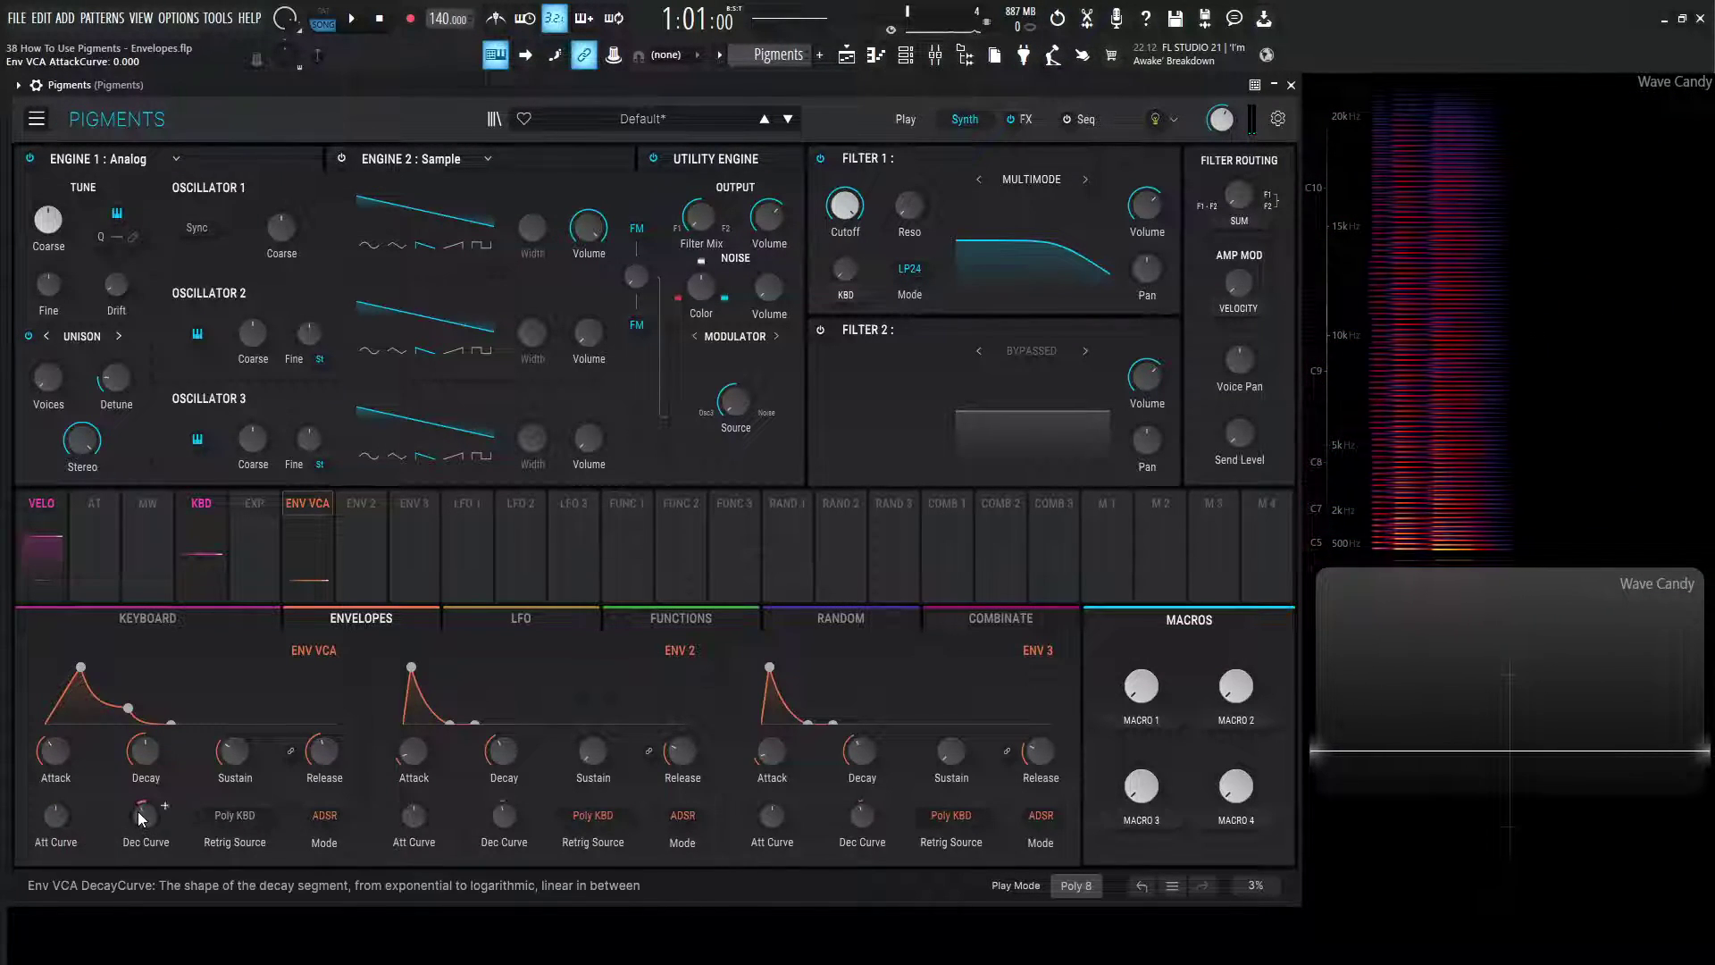
Step: Bend the ENV VCA decay curve outward, play a note to hear it, and set the curve to -2.88
mouse_move(143, 817)
mouse_down()
mouse_move(165, 806)
mouse_move(146, 848)
mouse_move(146, 786)
mouse_up()
key(z)
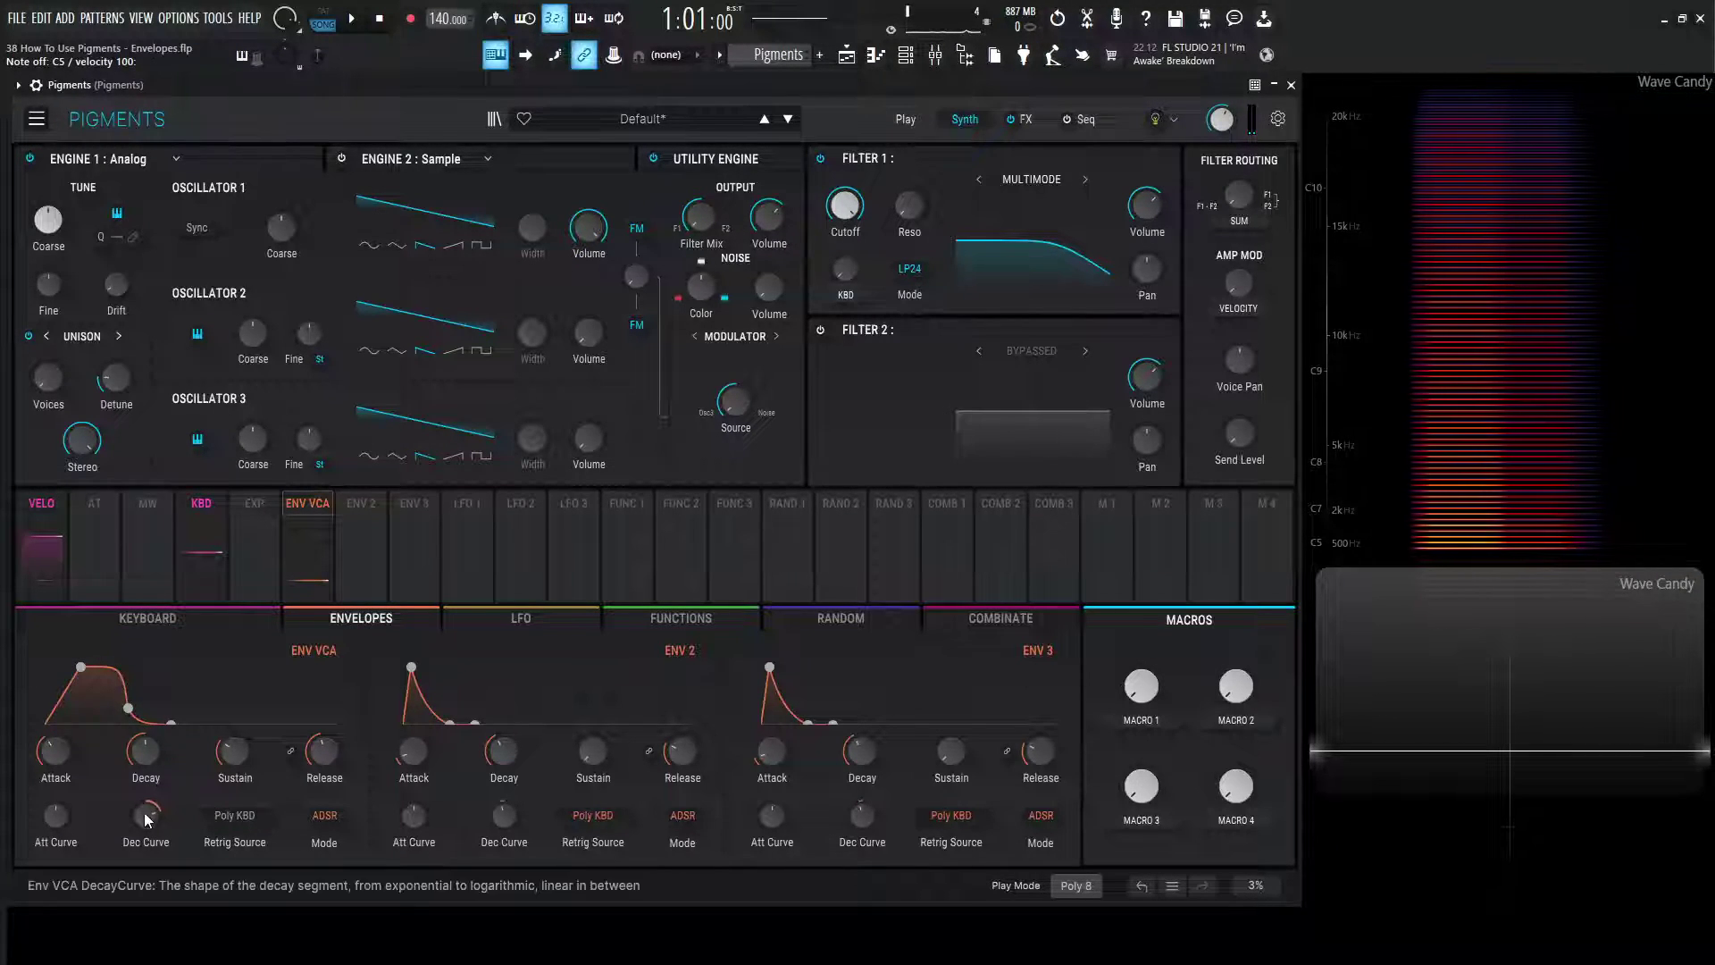
scroll(165, 807, down, 7)
scroll(165, 807, down, 6)
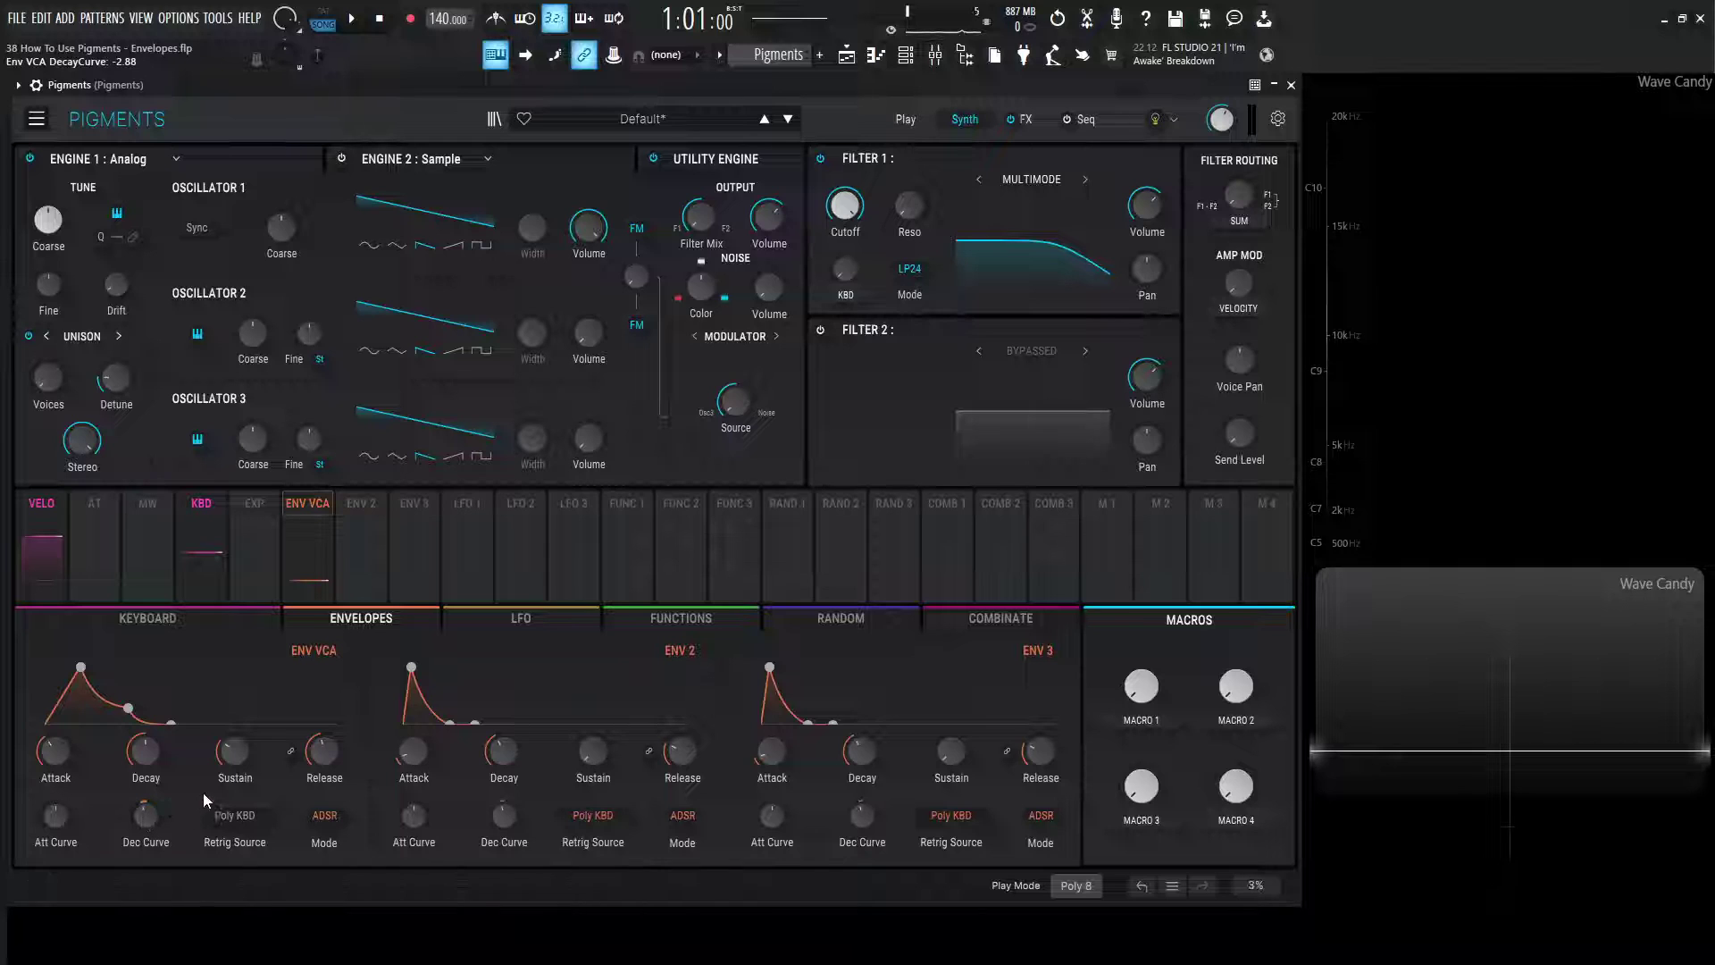
Step: Link the ENV VCA release to the decay and shape both with a 3.84 decay curve and a 2.96 s decay
click(292, 752)
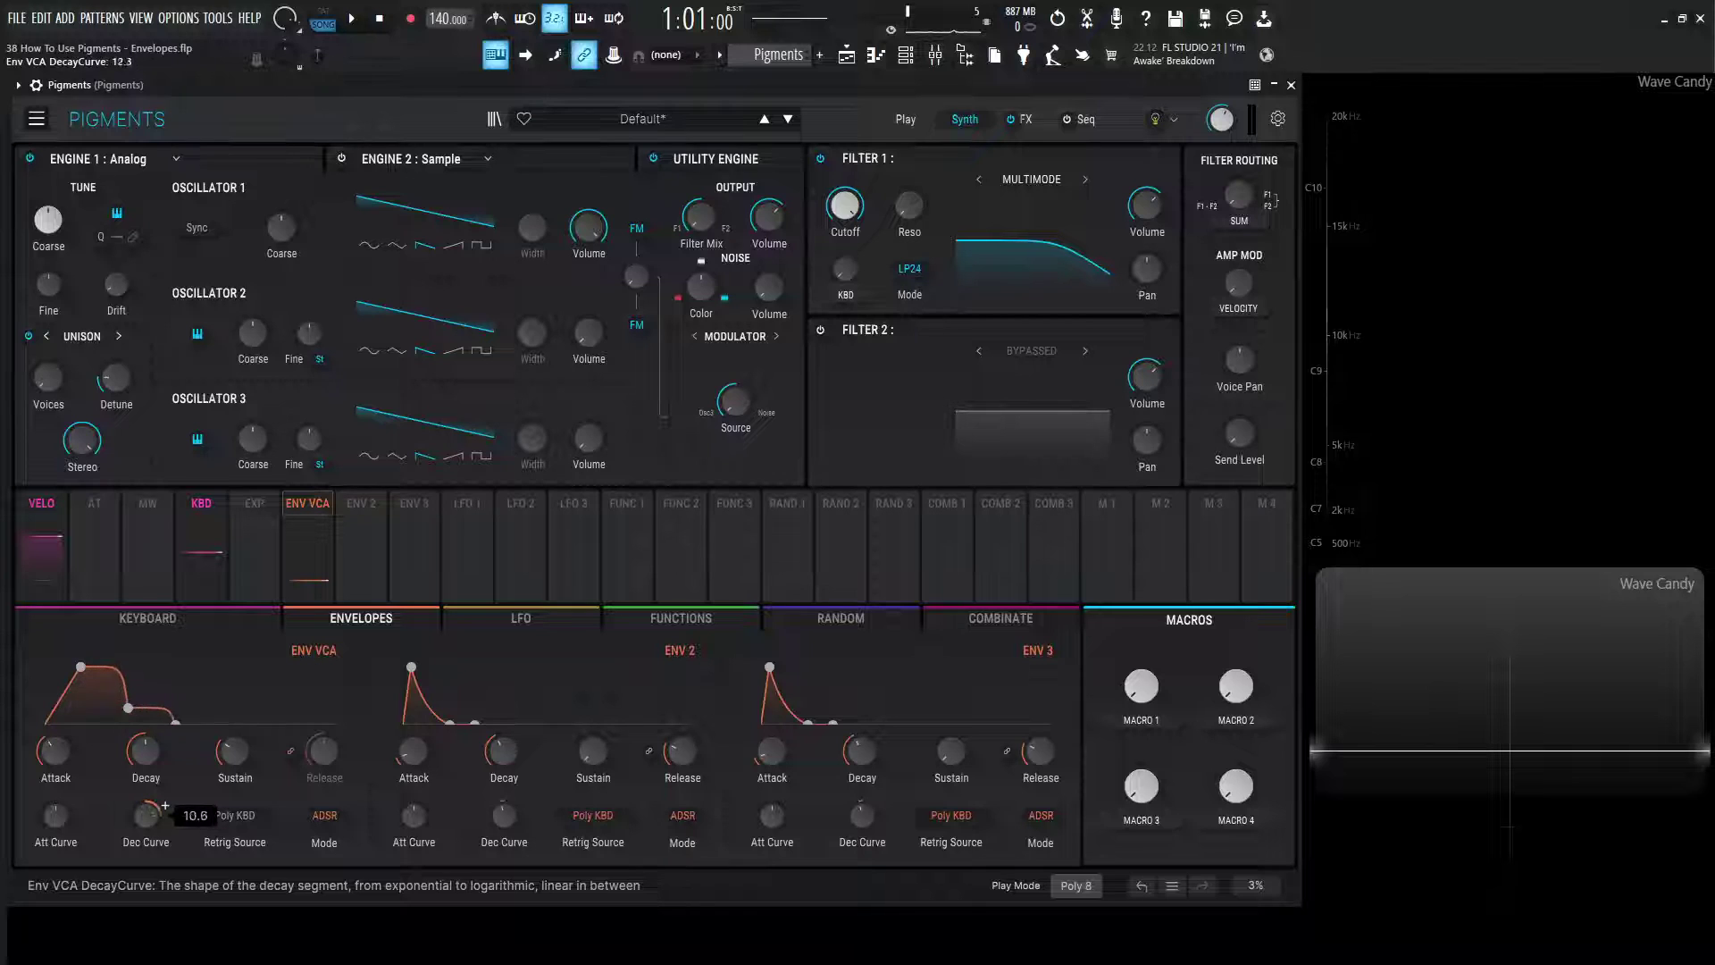
scroll(148, 814, down, 3)
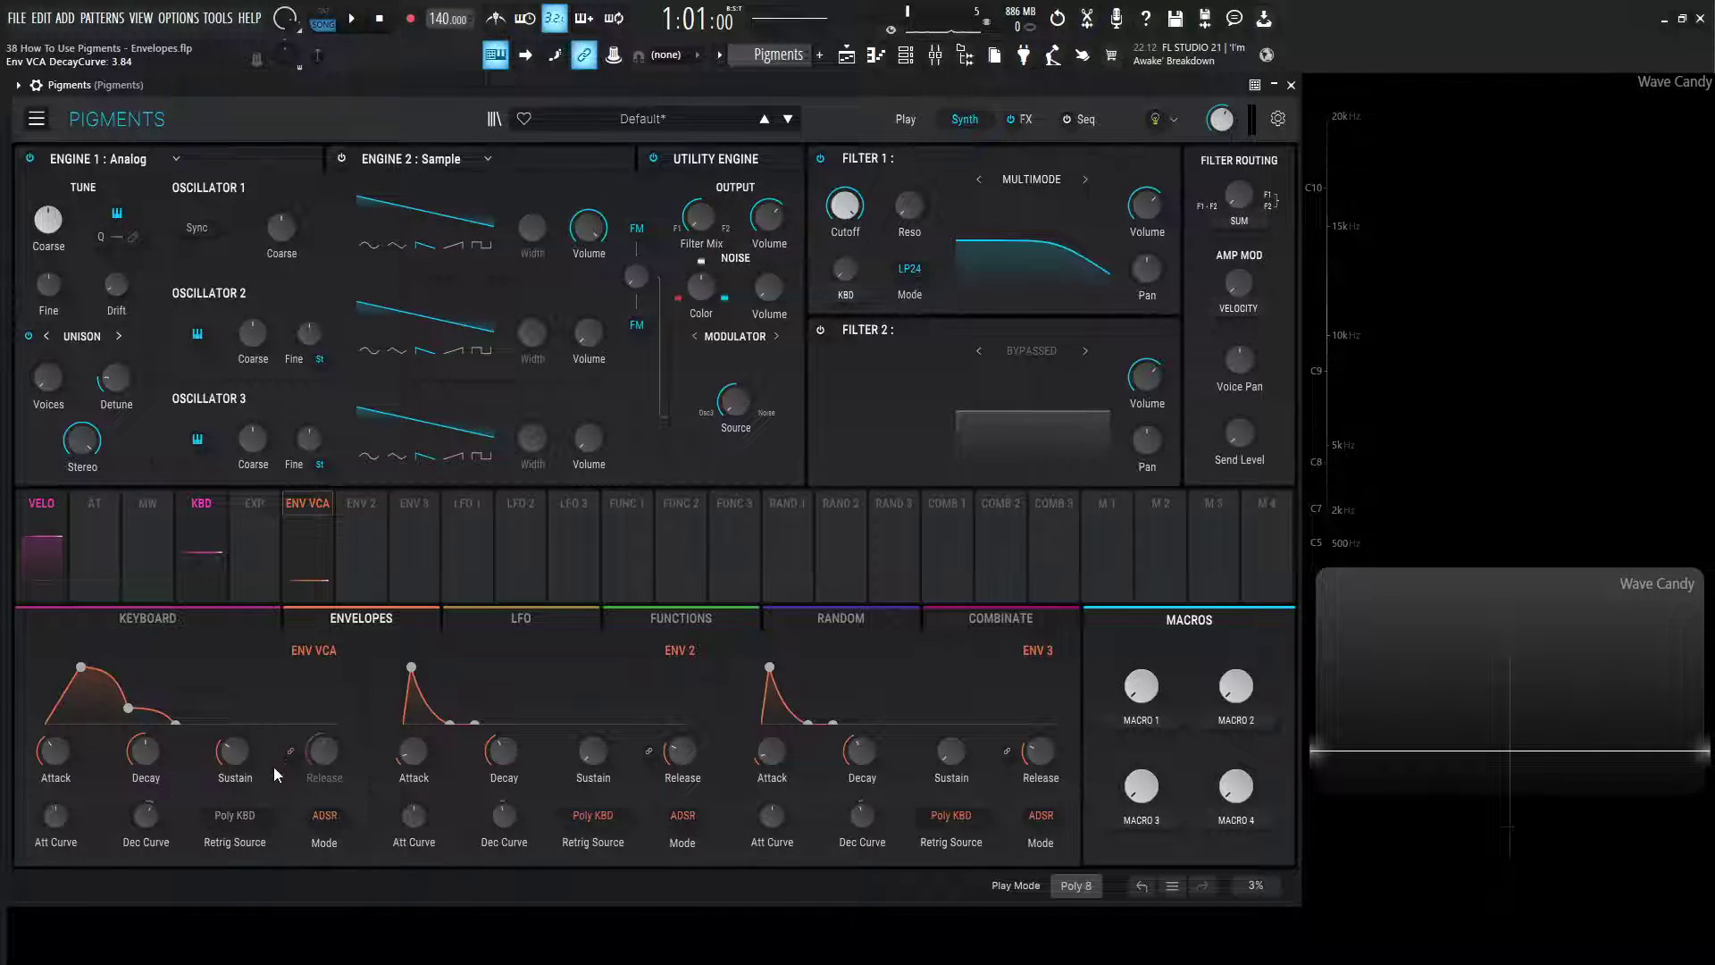
drag(163, 758, 168, 738)
mouse_move(148, 754)
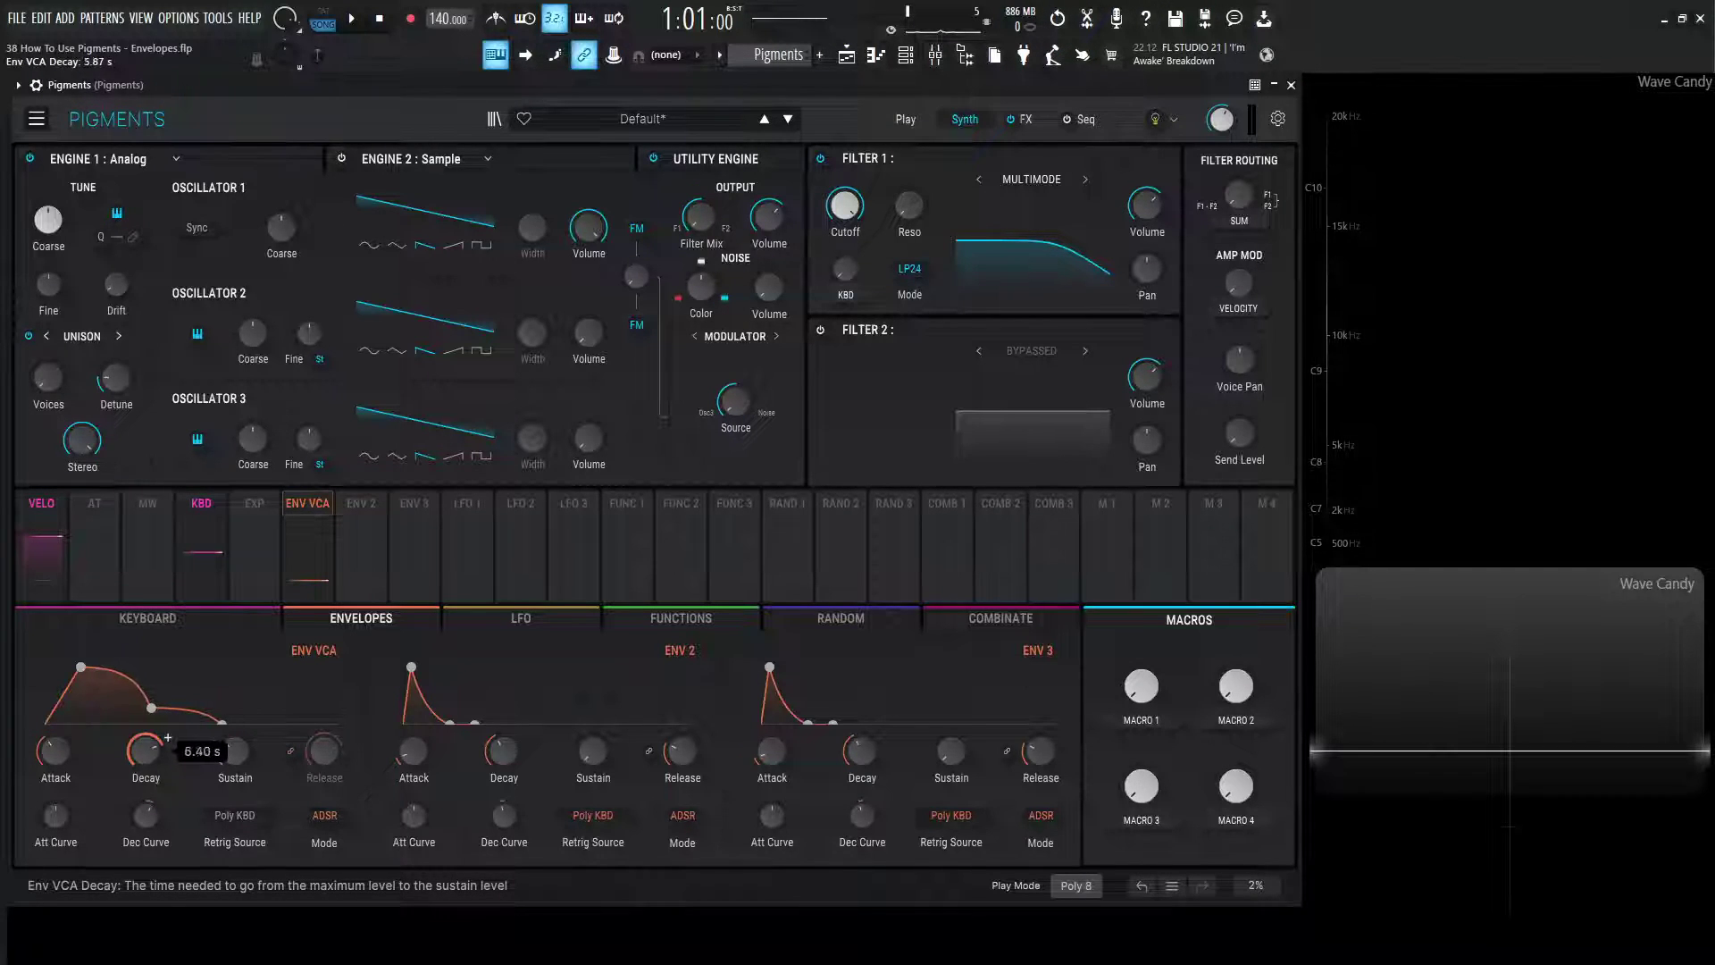
drag(167, 738, 272, 710)
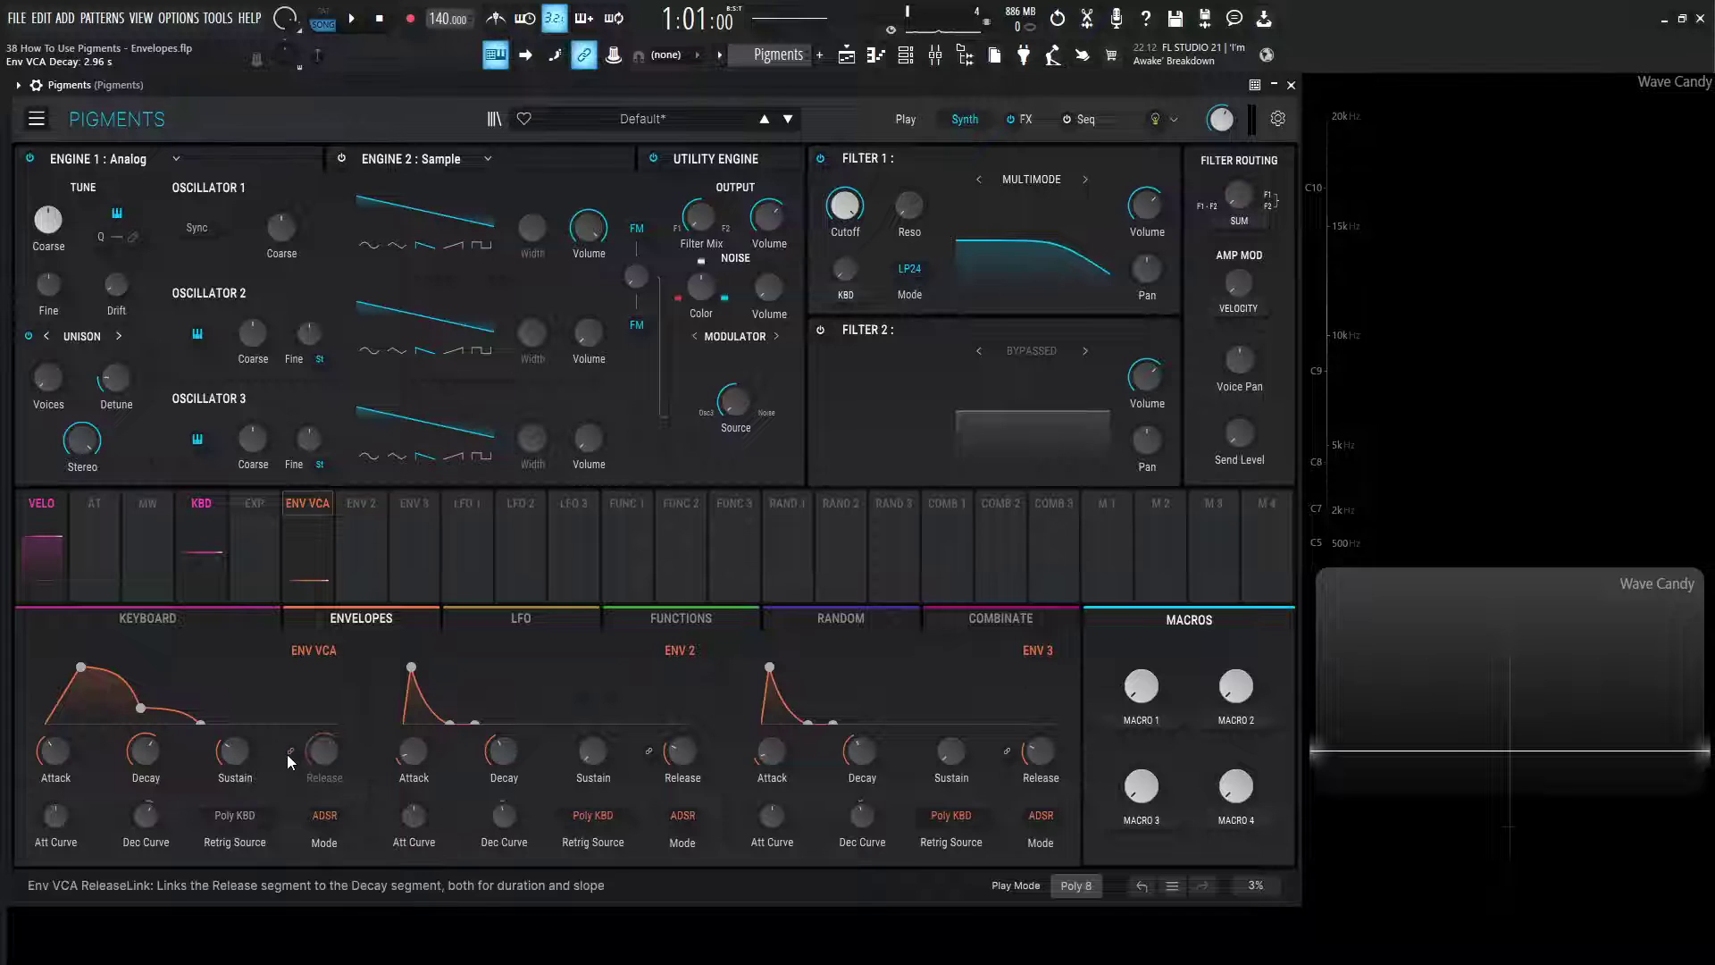
Step: Unlink the ENV VCA release from the decay and restore the envelope with sustain at 0.900, decay curve at 0, and attack and decay reset
click(289, 752)
mouse_move(347, 738)
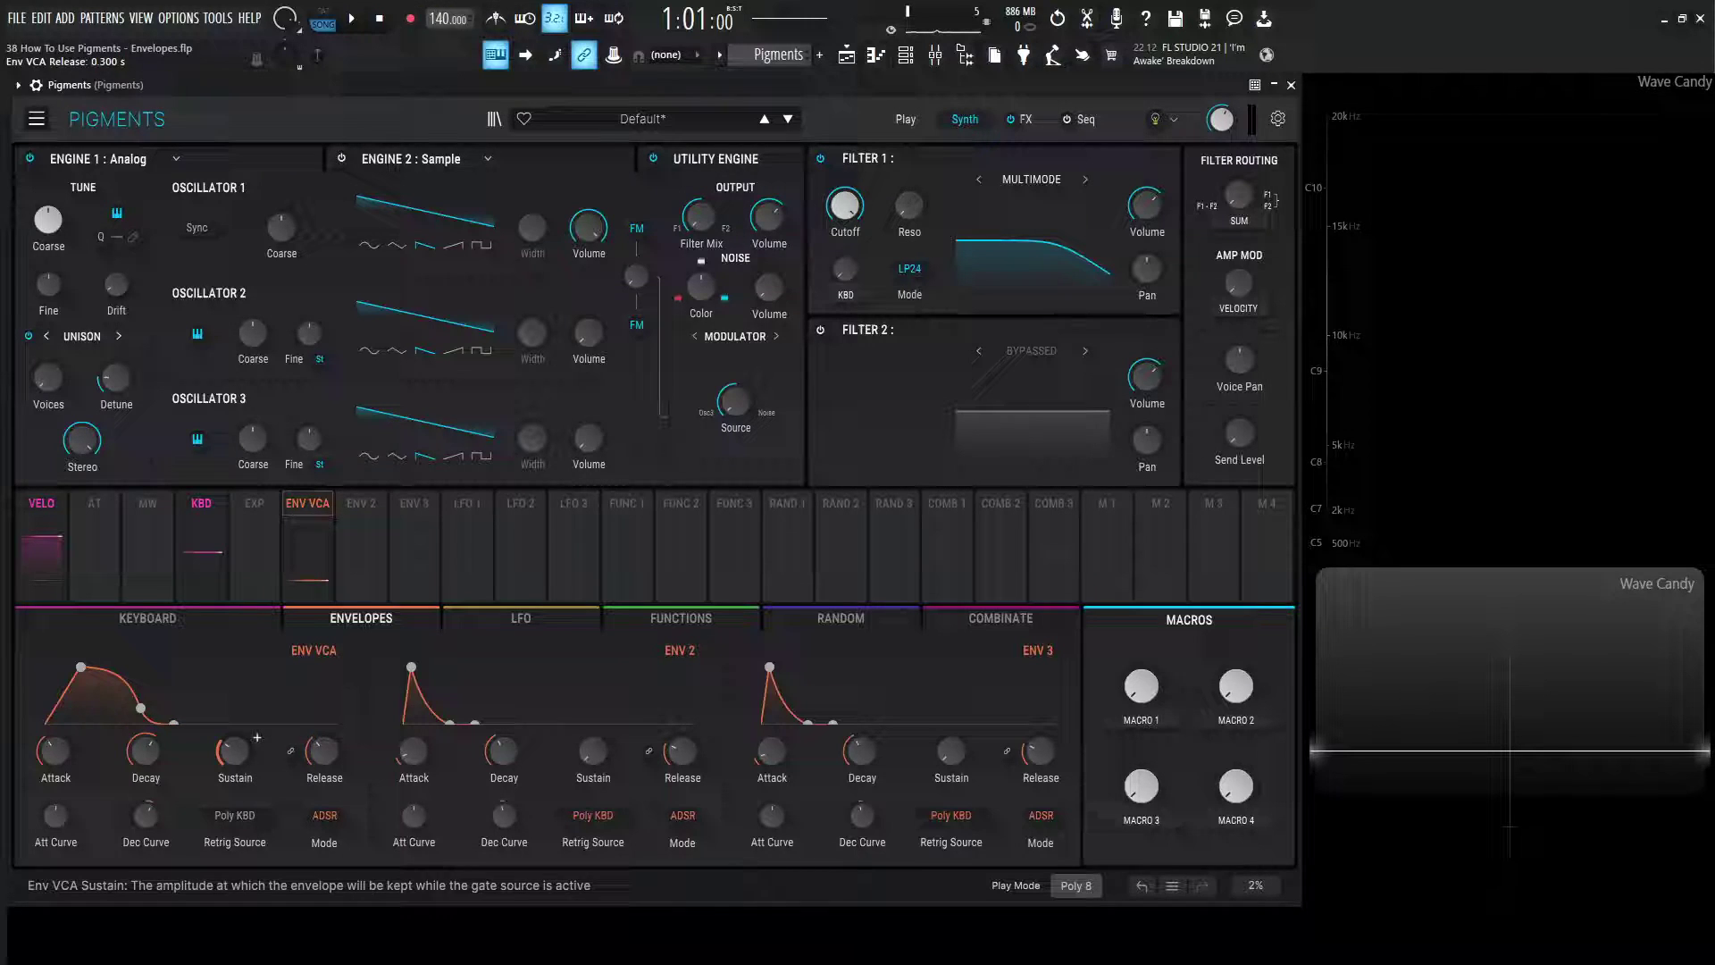
drag(253, 740, 253, 665)
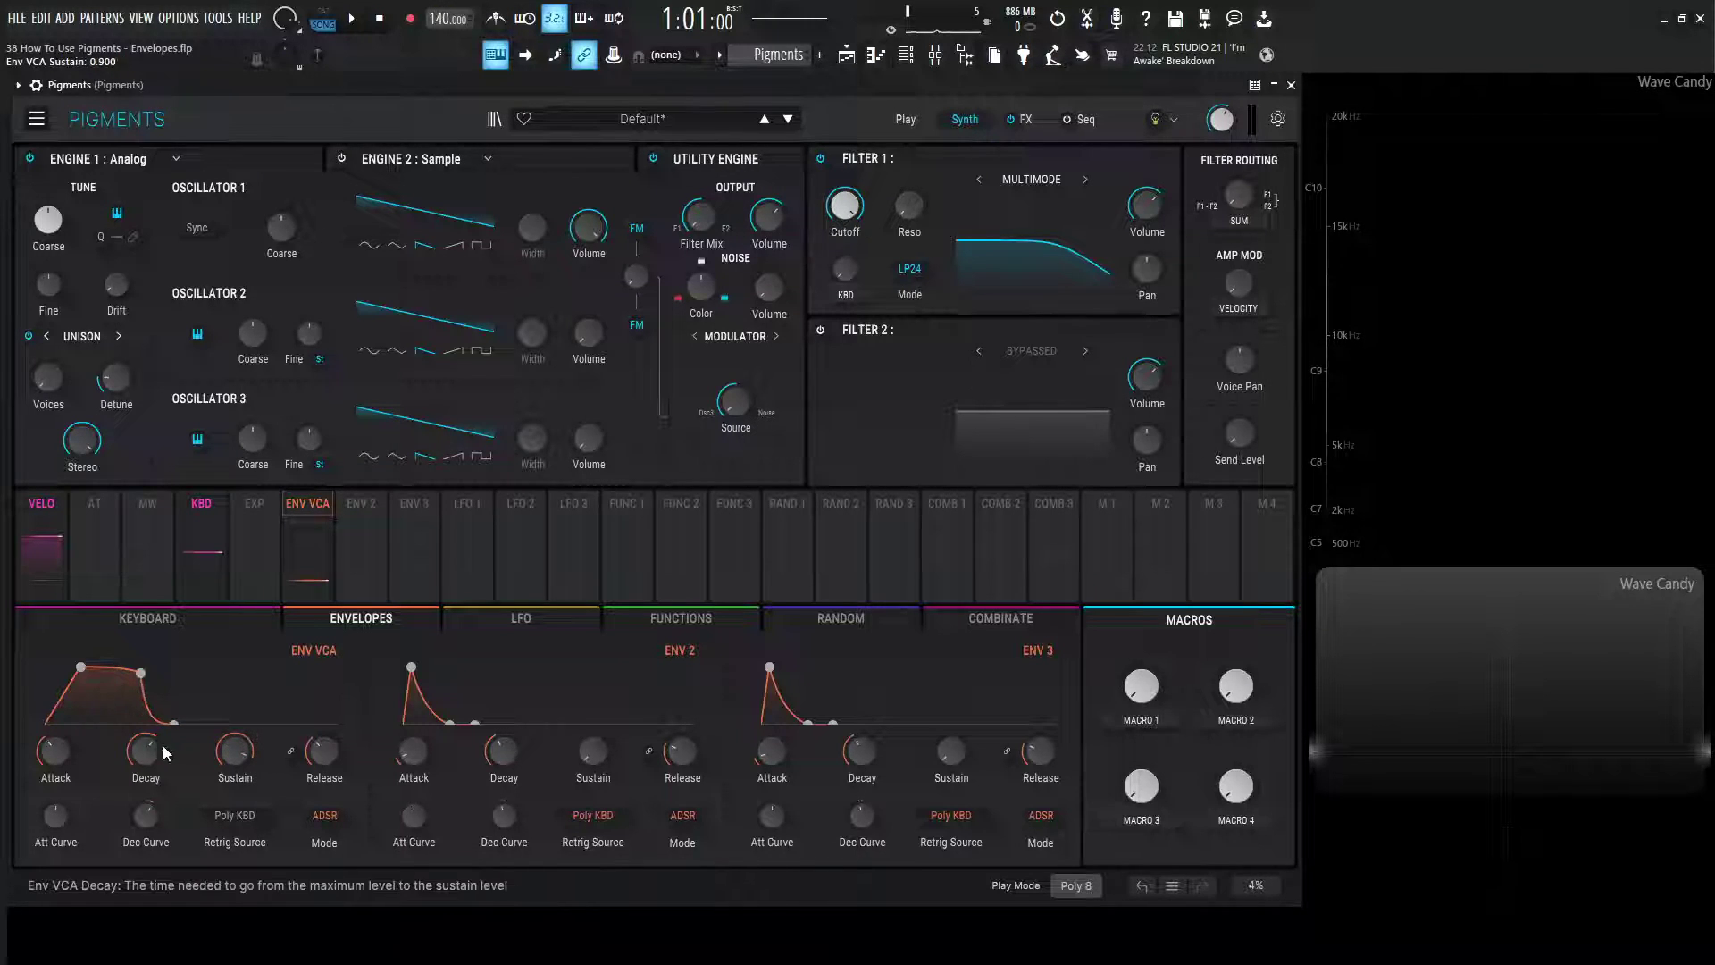
double_click(51, 753)
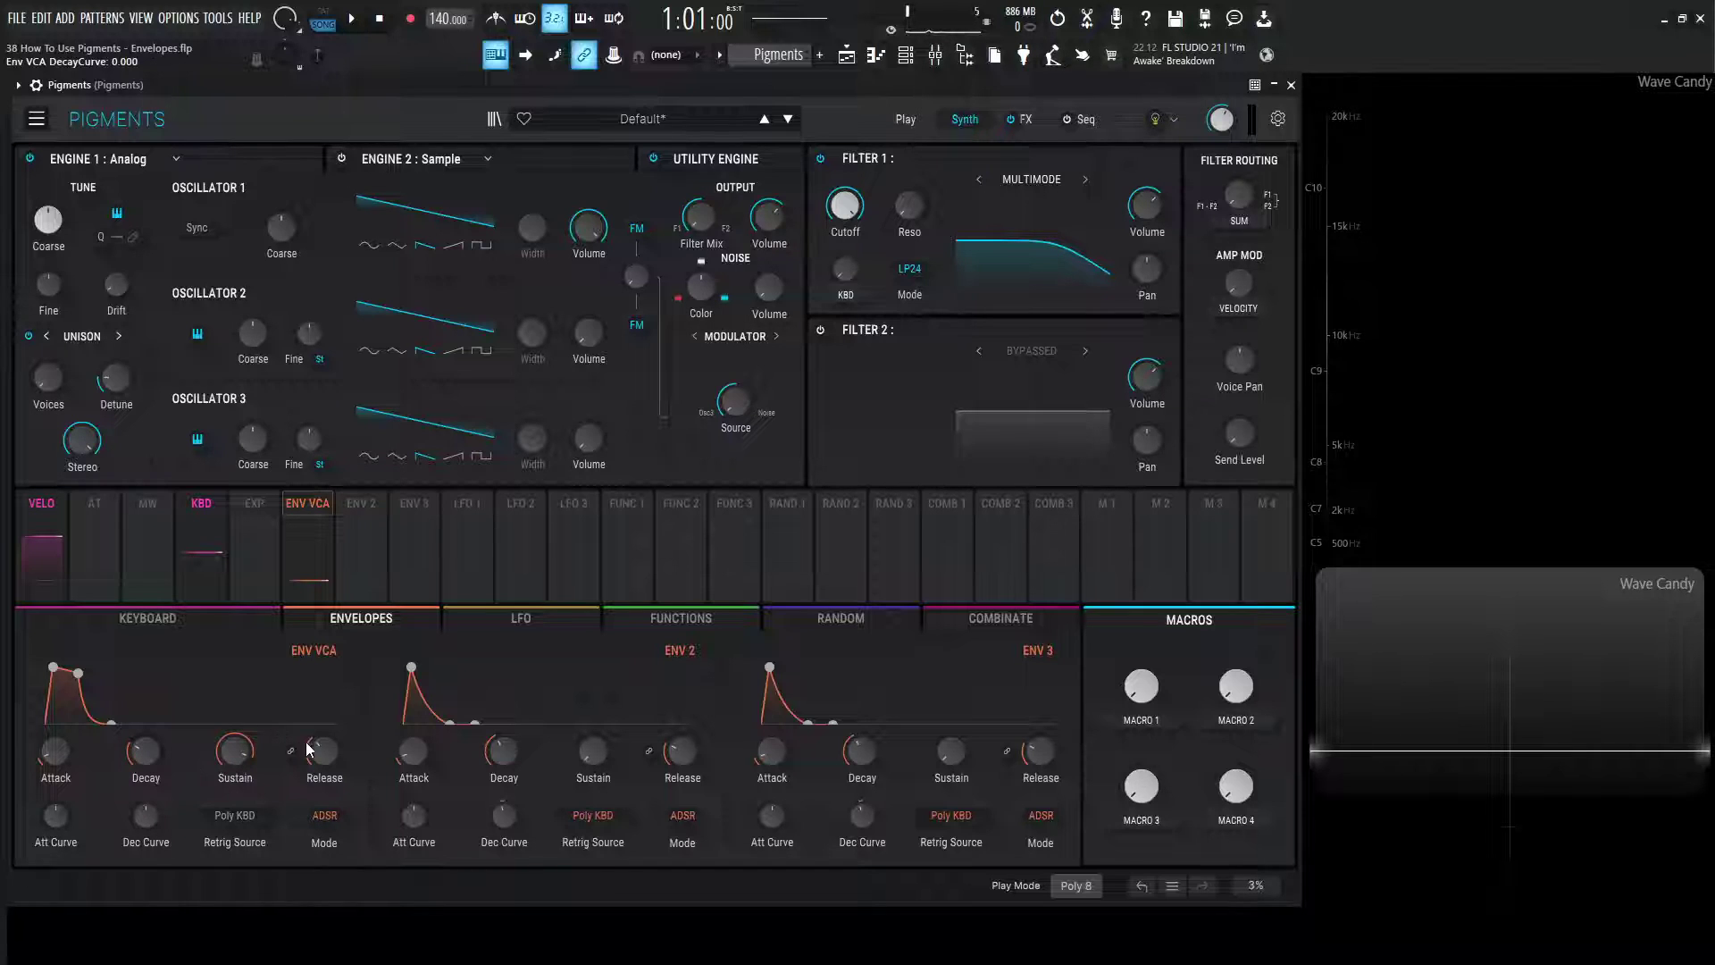
Step: Try ADR mode on ENV VCA, return it to ADSR and play a short note for comparison
mouse_move(333, 770)
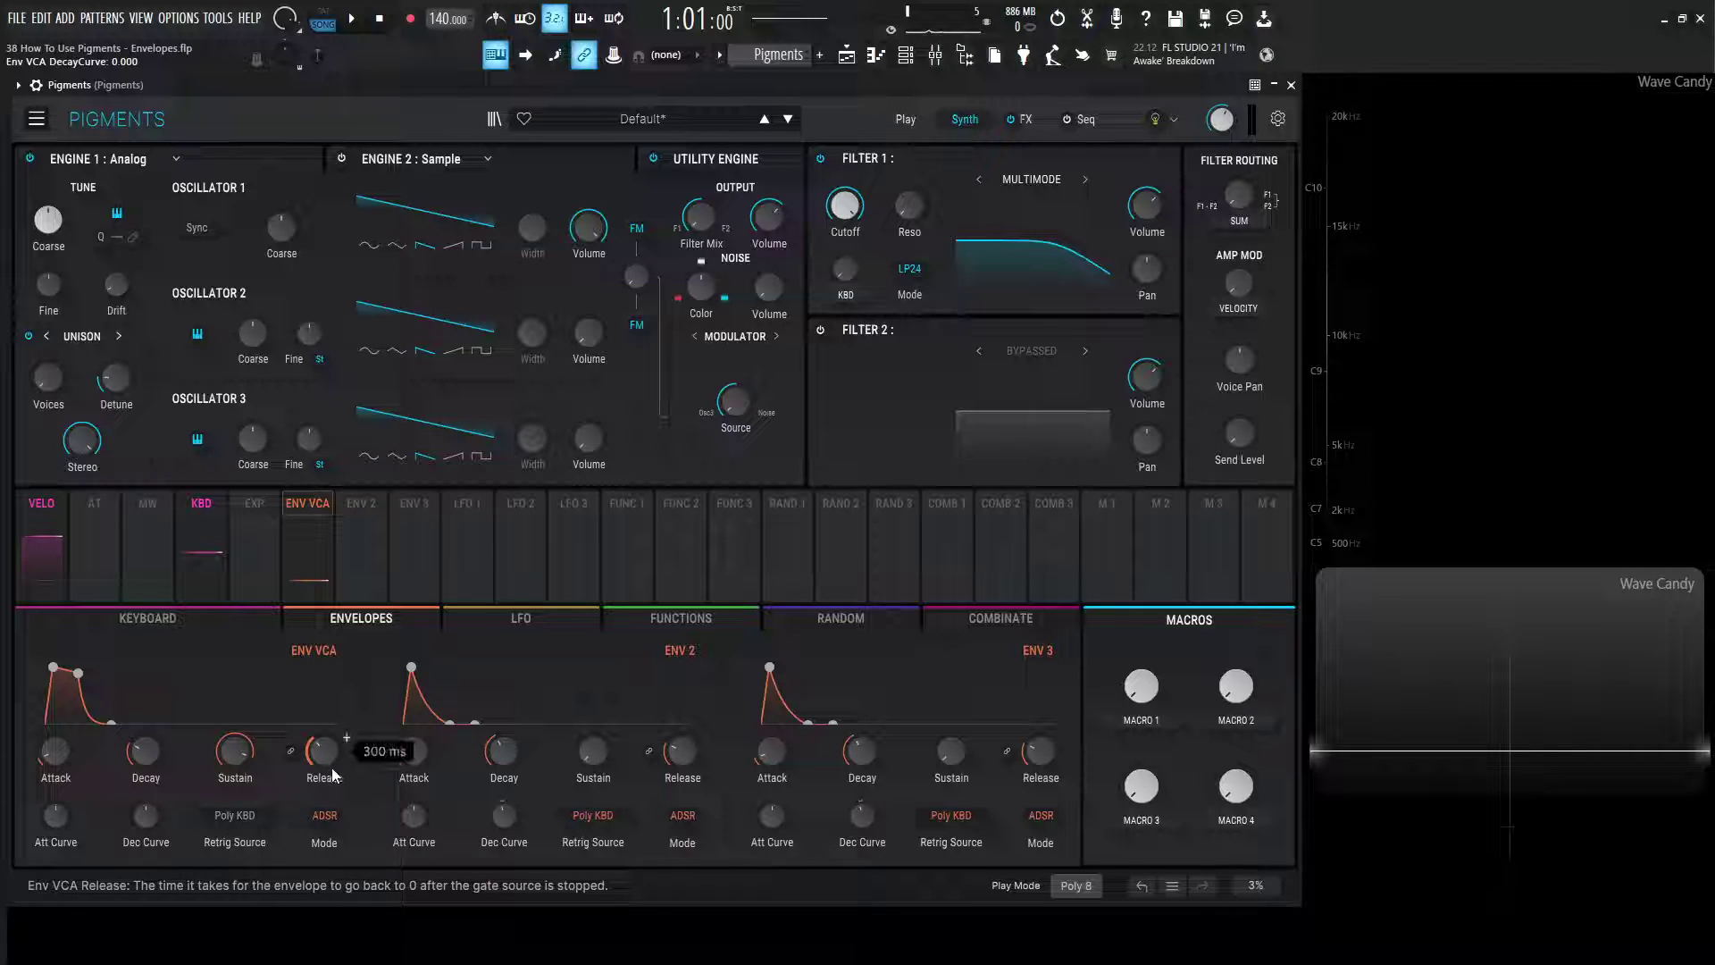
click(326, 816)
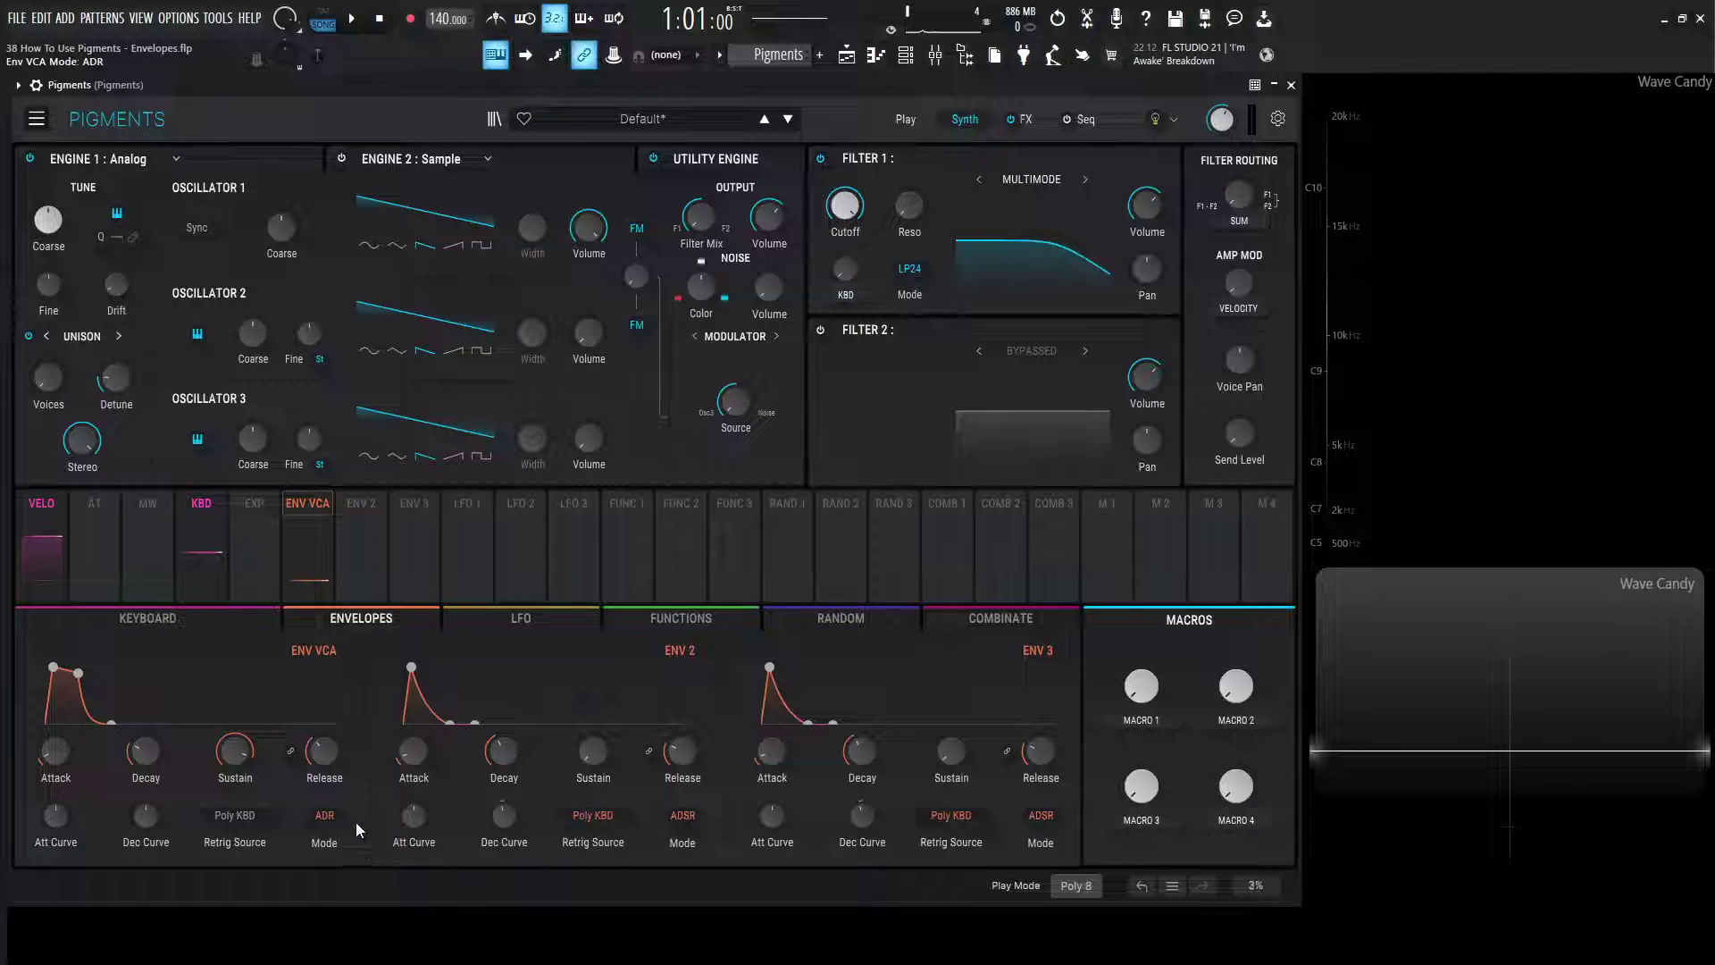
click(319, 816)
key(z)
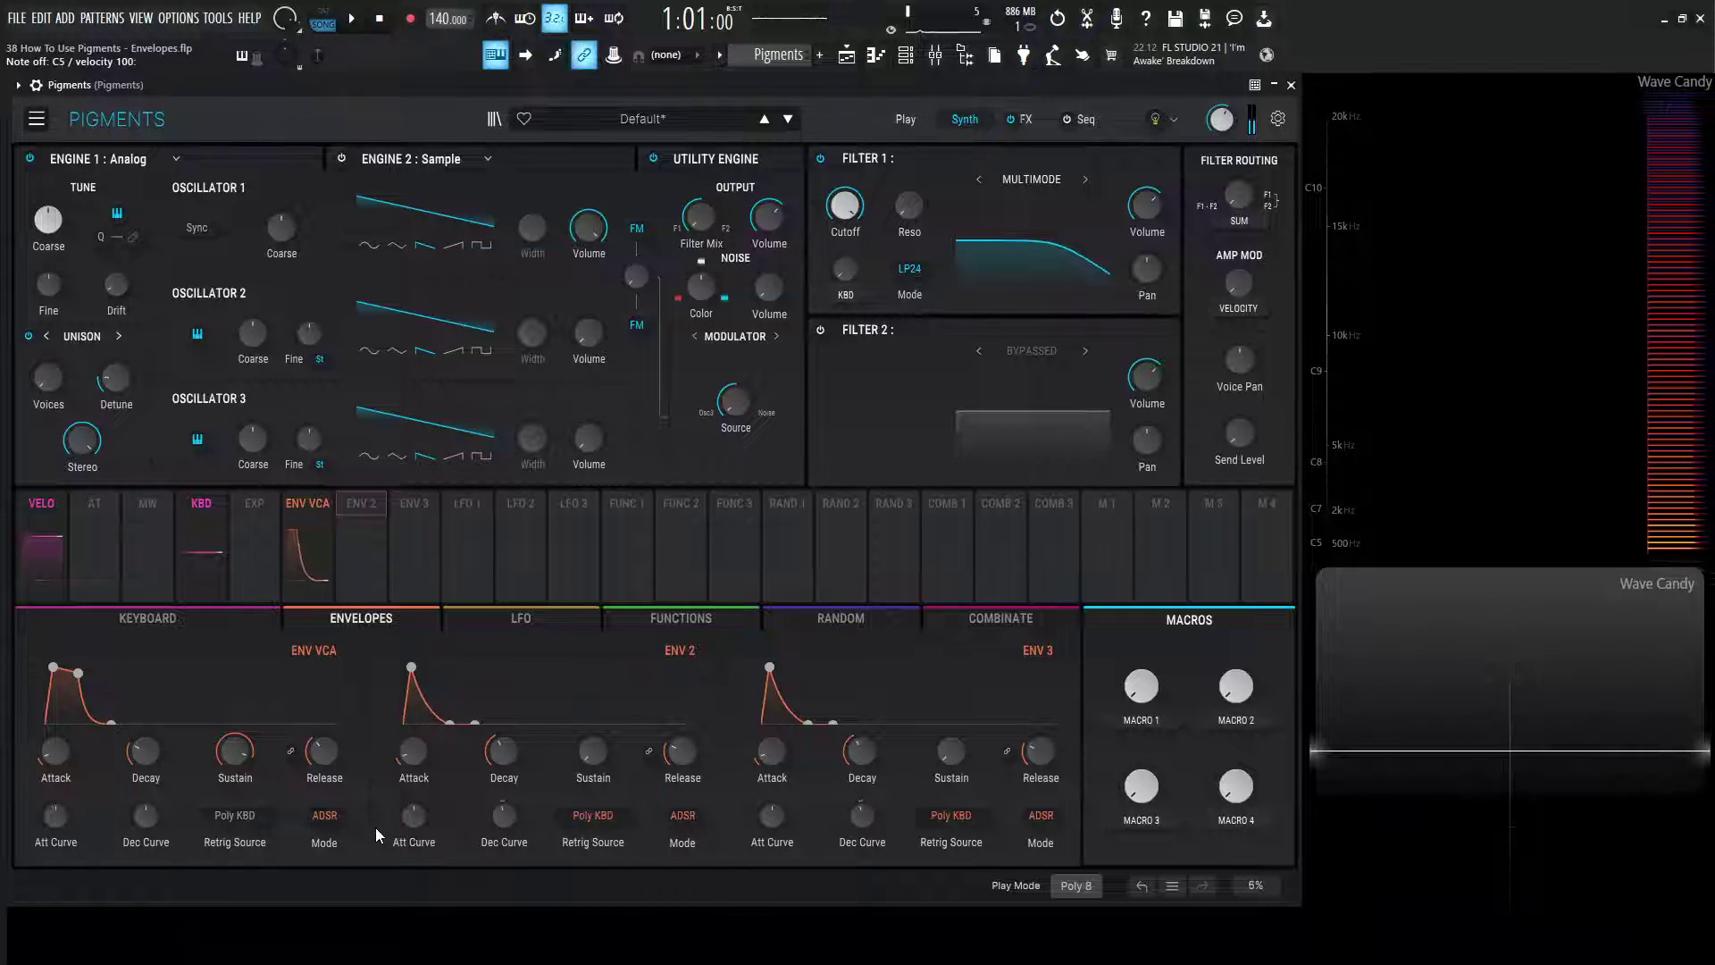
Step: Lengthen the ENV VCA decay, set the sustain to 0.376 and hold a note to hear the sustained level
drag(146, 752, 146, 720)
drag(233, 755, 232, 777)
key(z)
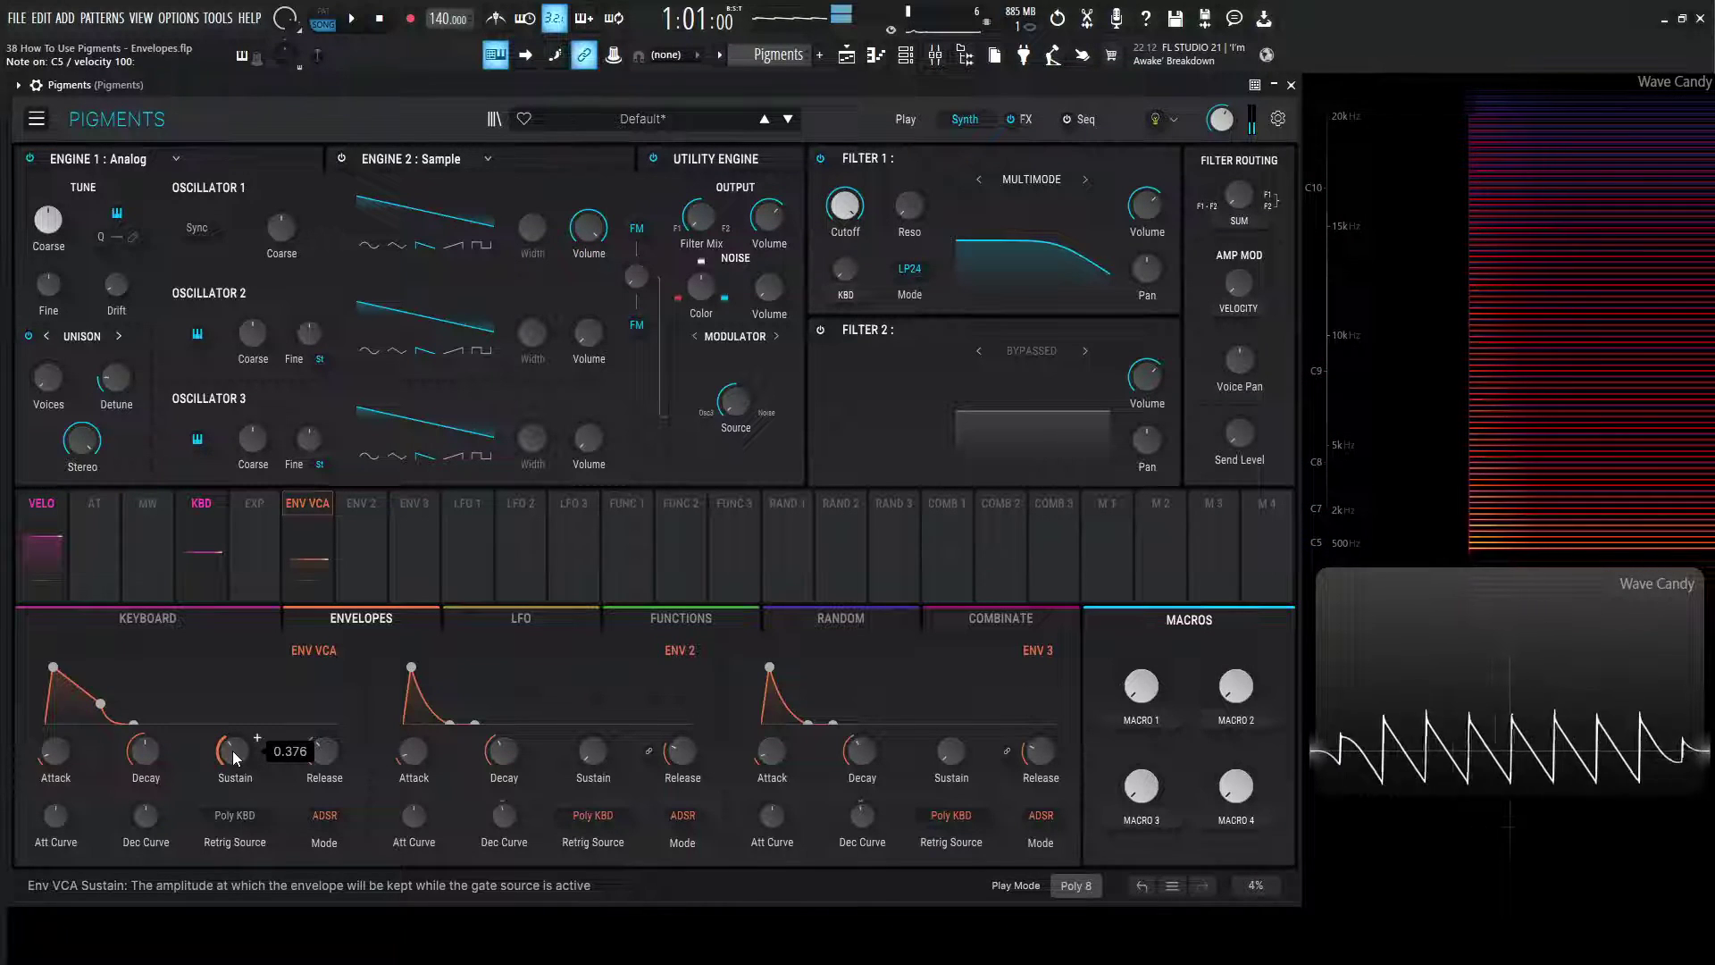
Step: Switch the ENV VCA mode to ADR and play a note to hear the full cycle run regardless of gate length
click(332, 817)
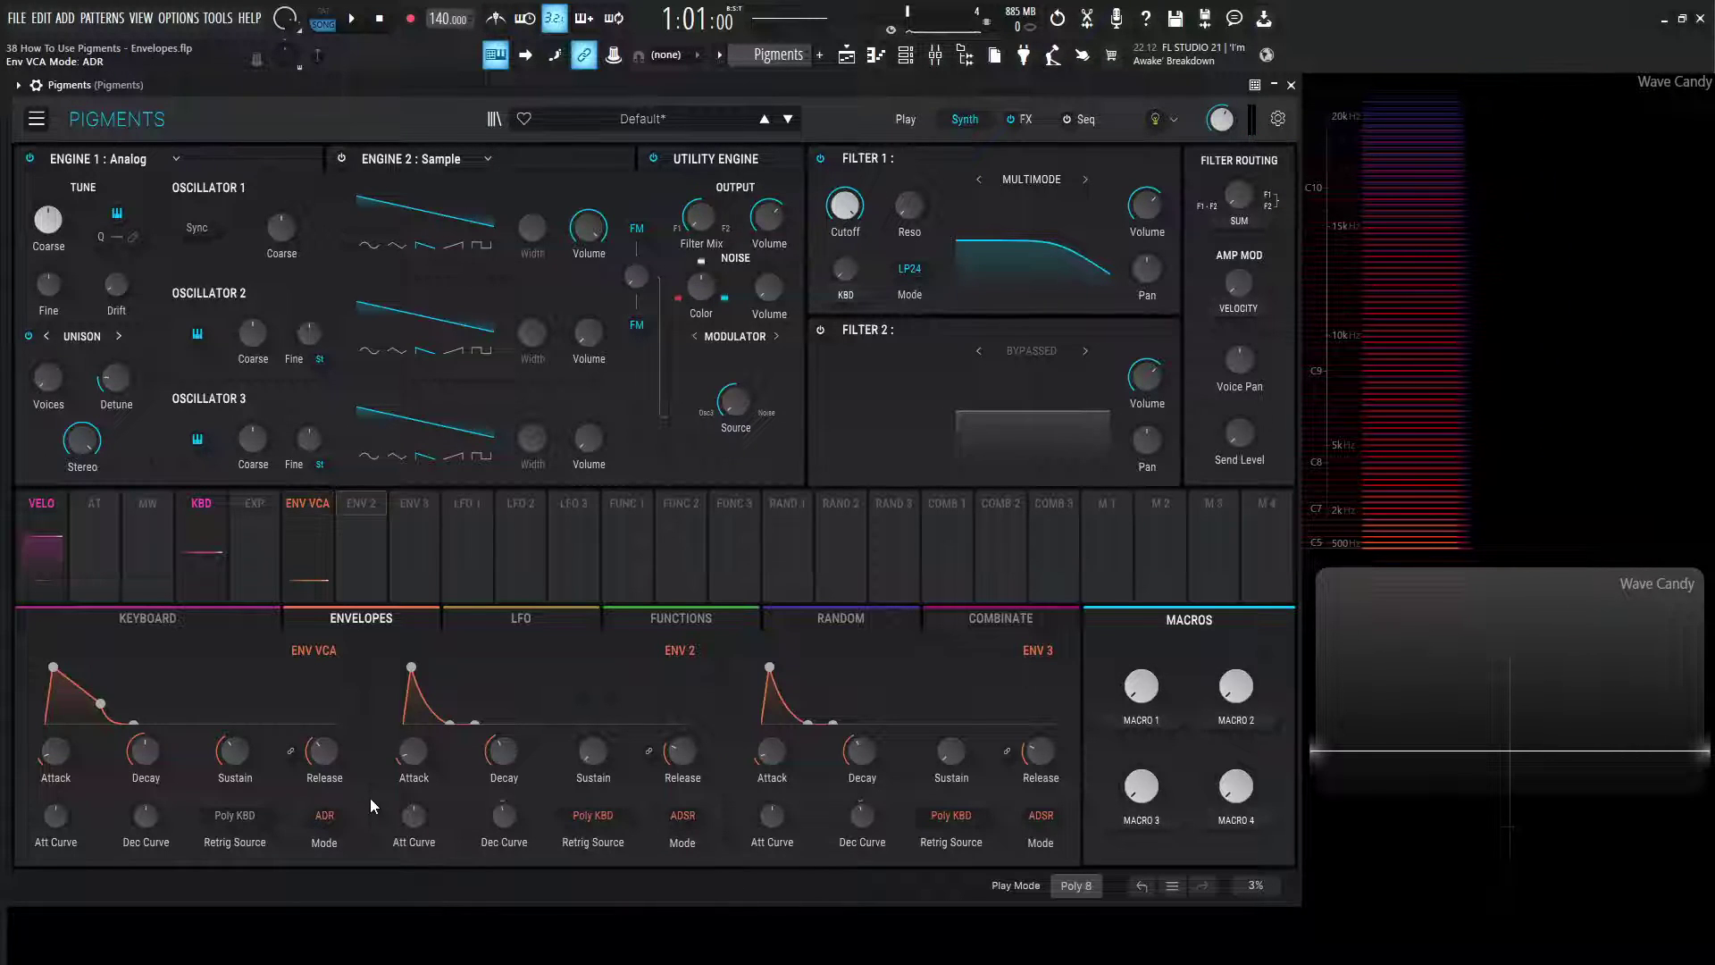
key(z)
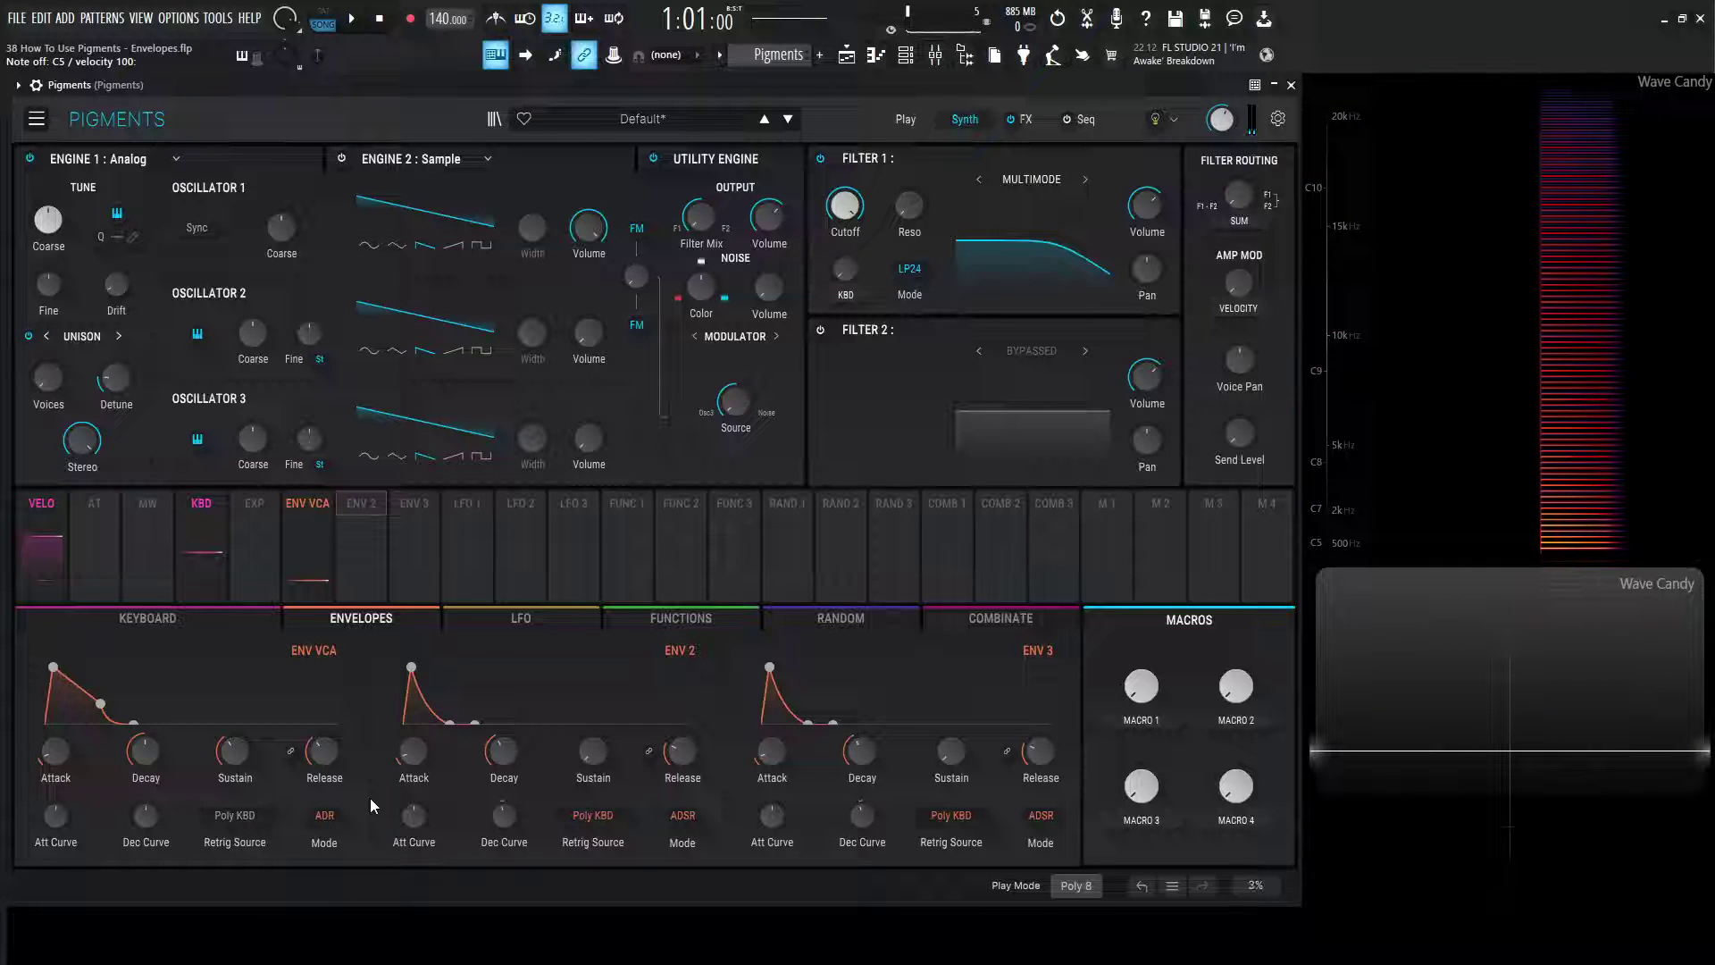
Step: Try the ENV VCA sustain at 0.700 in ADR mode and play a note to hear the full cycle
key(z)
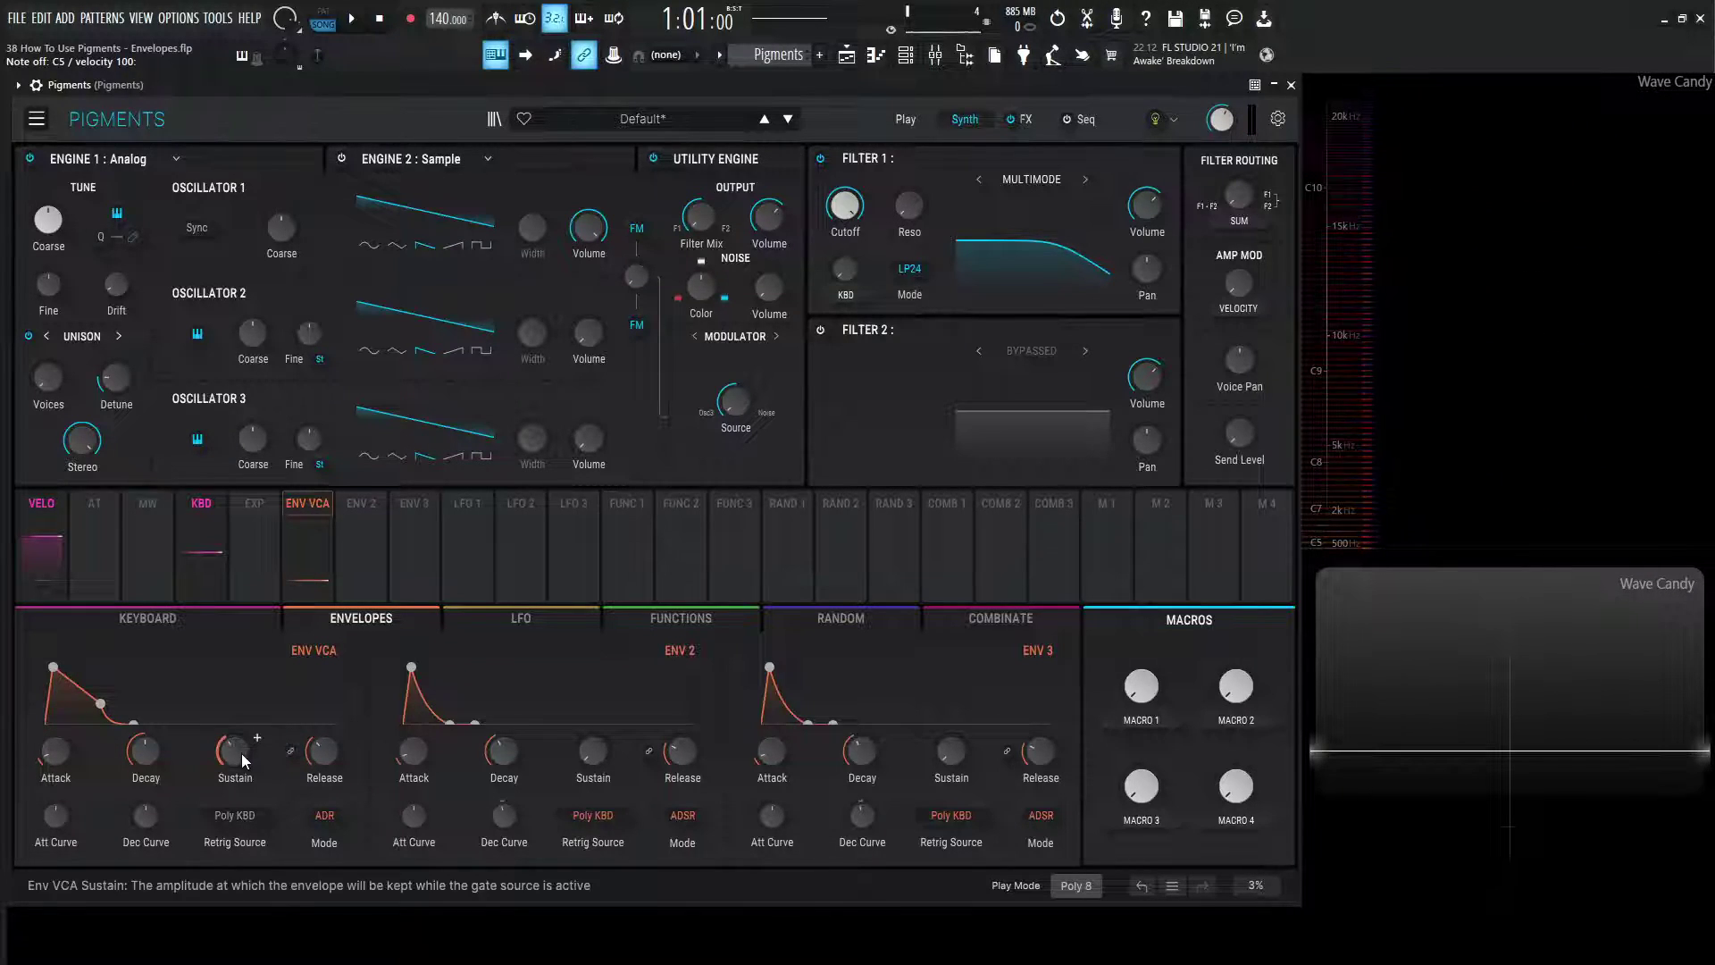
drag(241, 754, 257, 738)
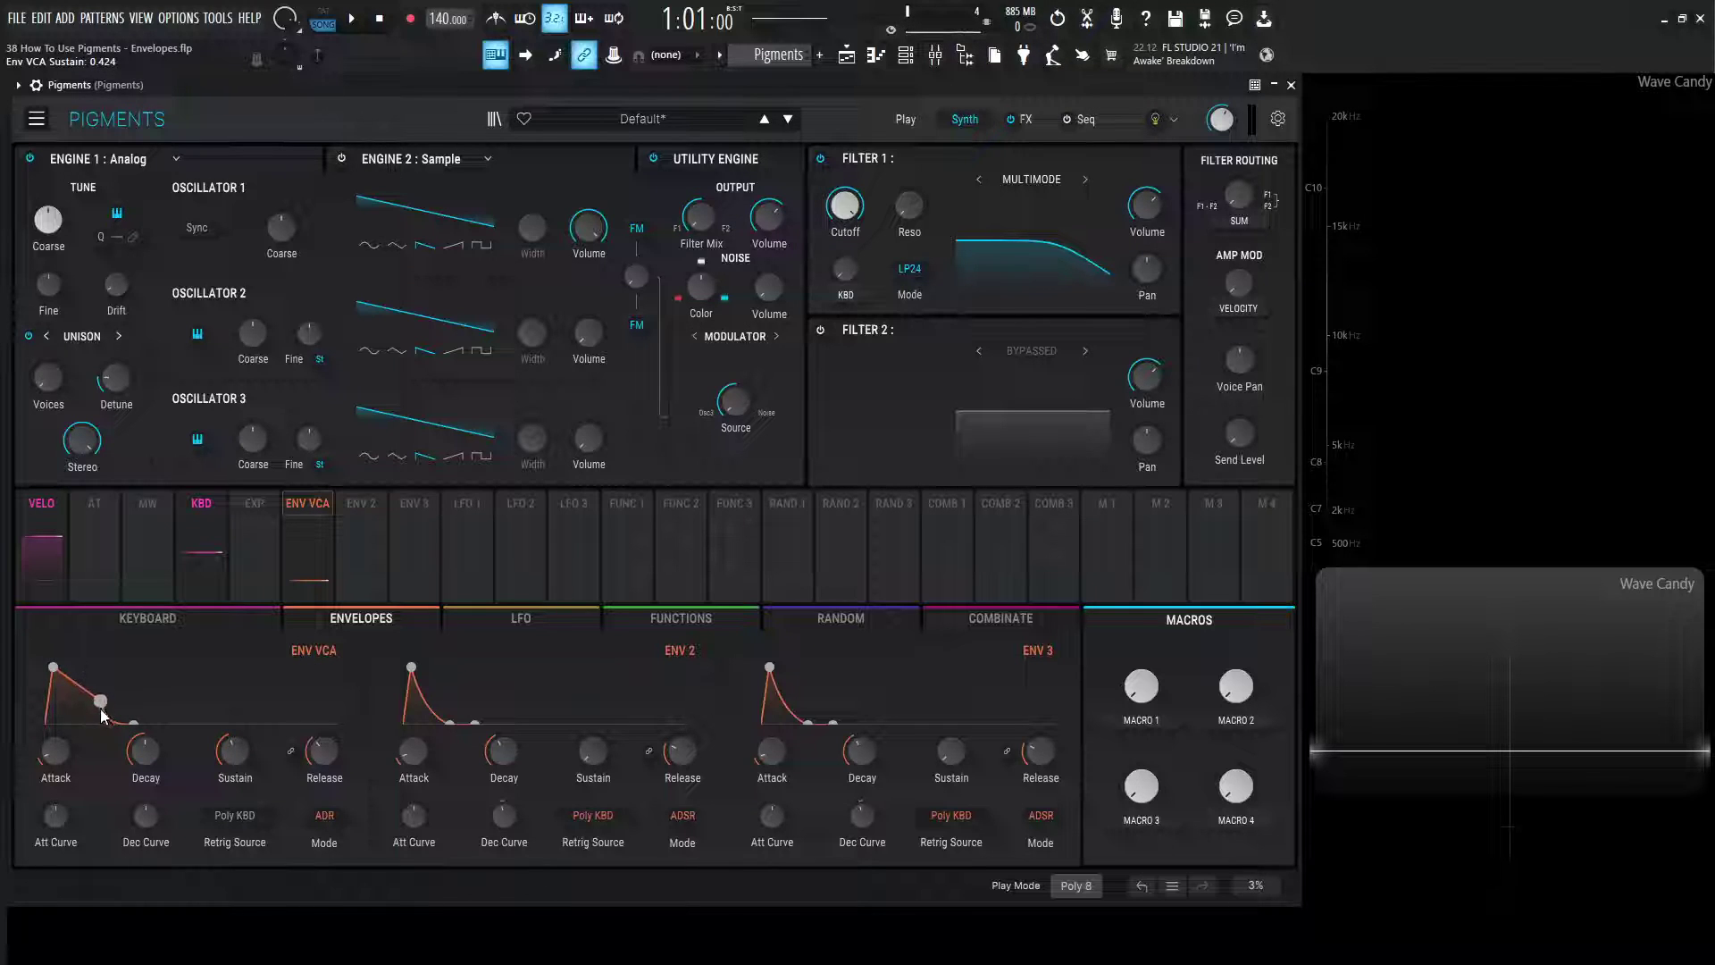
drag(231, 760, 232, 733)
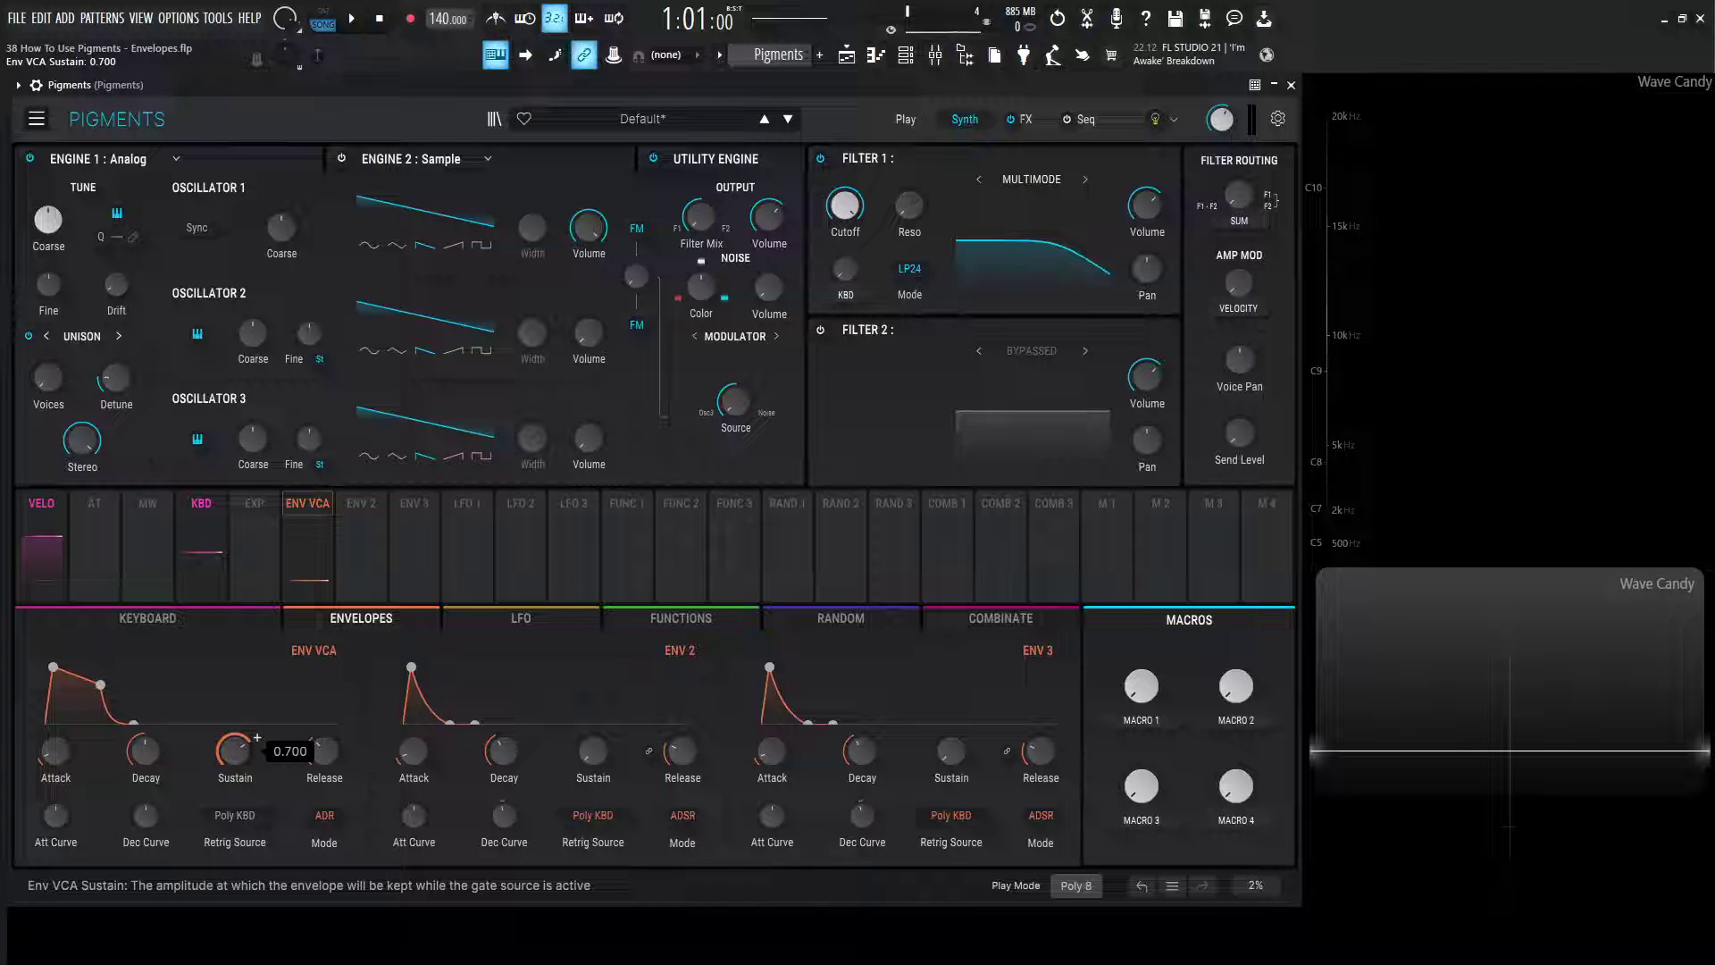
key(z)
Step: Try the ENV VCA sustain at 0.360 and at 0.580, playing notes to compare the levels in ADR mode
drag(231, 758, 231, 754)
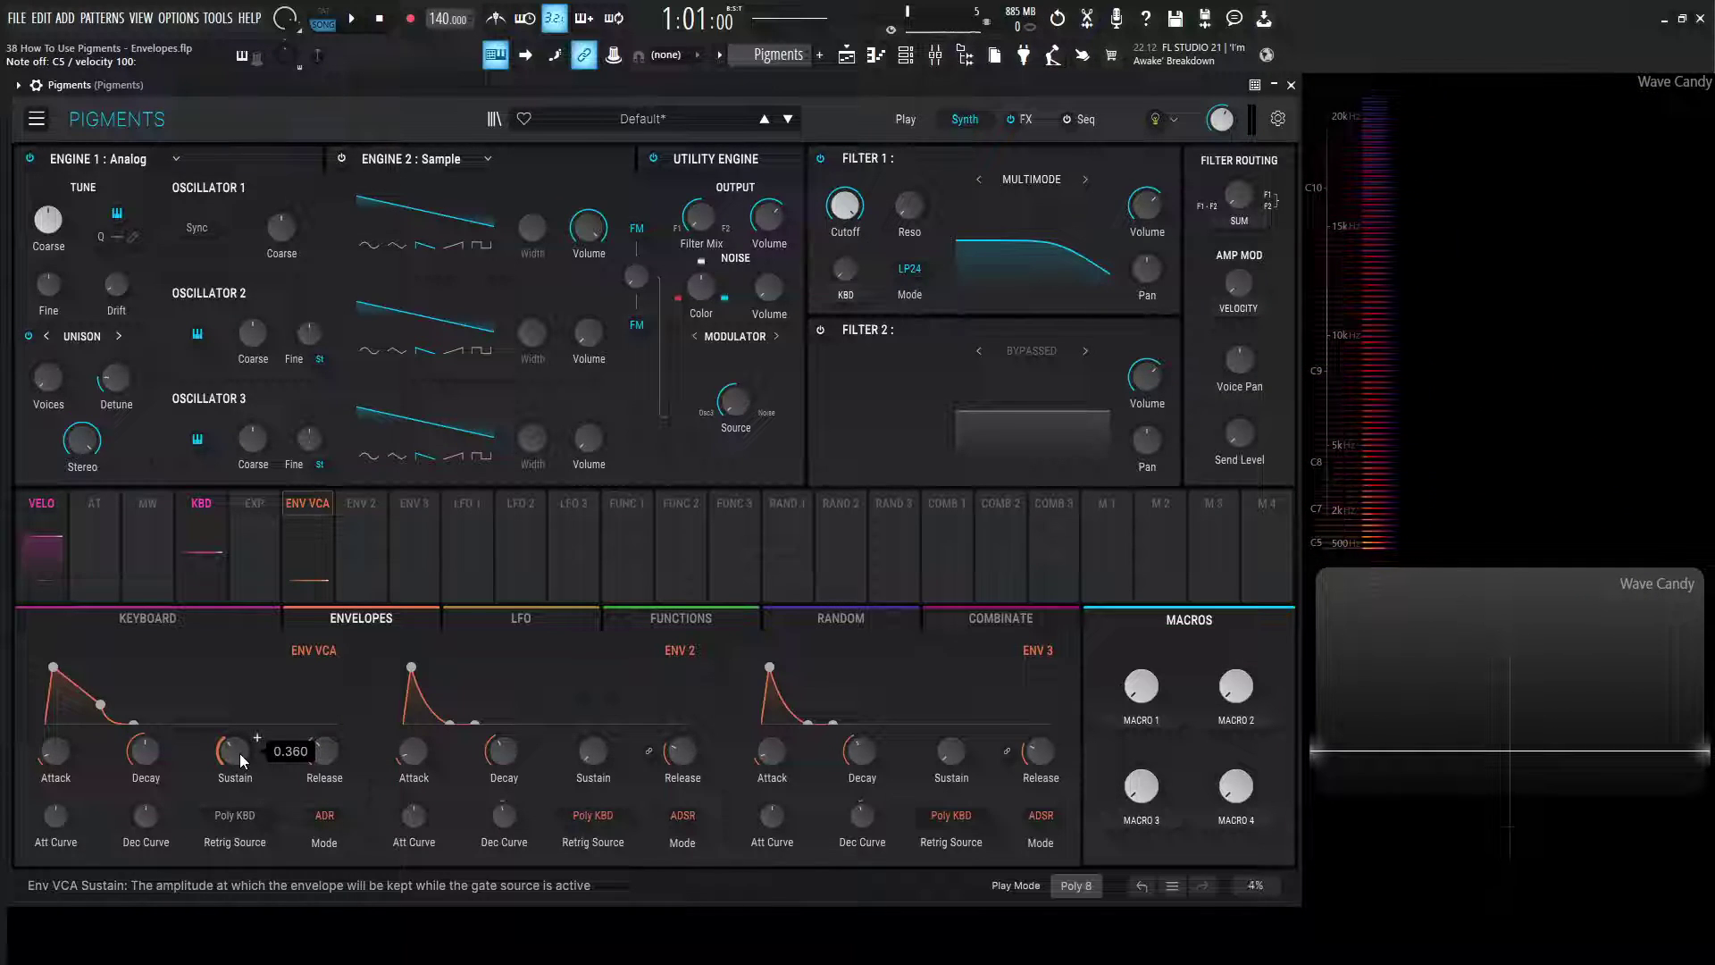
drag(239, 754, 240, 728)
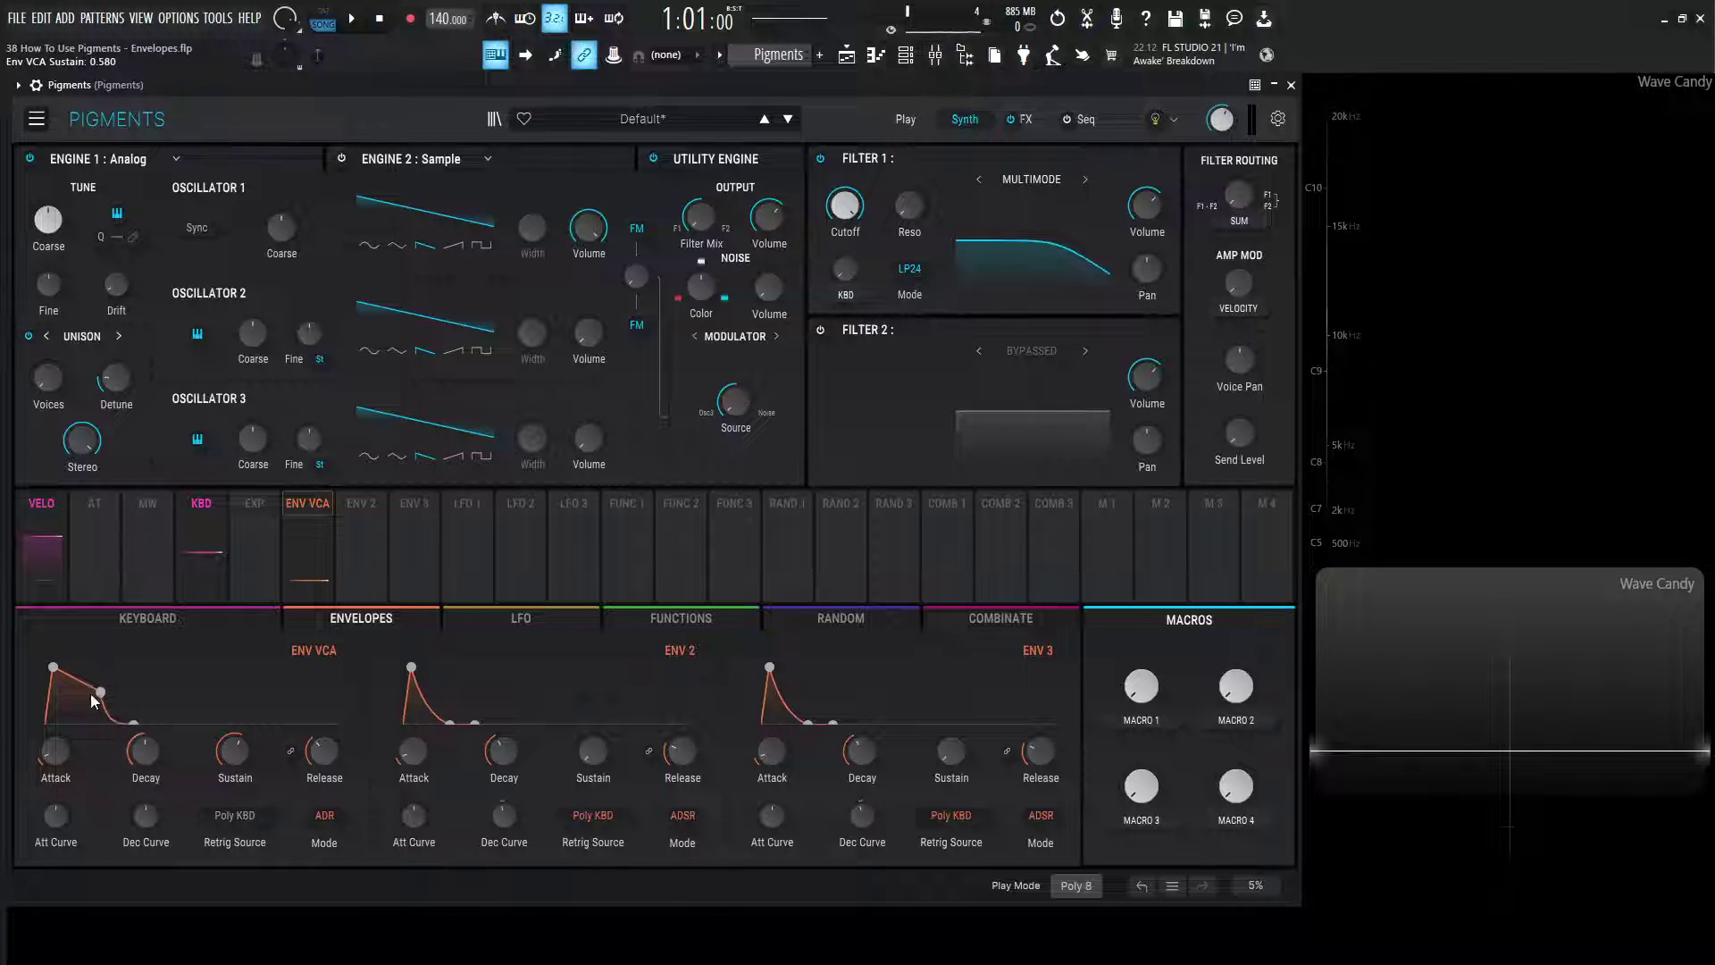
key(z)
mouse_move(239, 764)
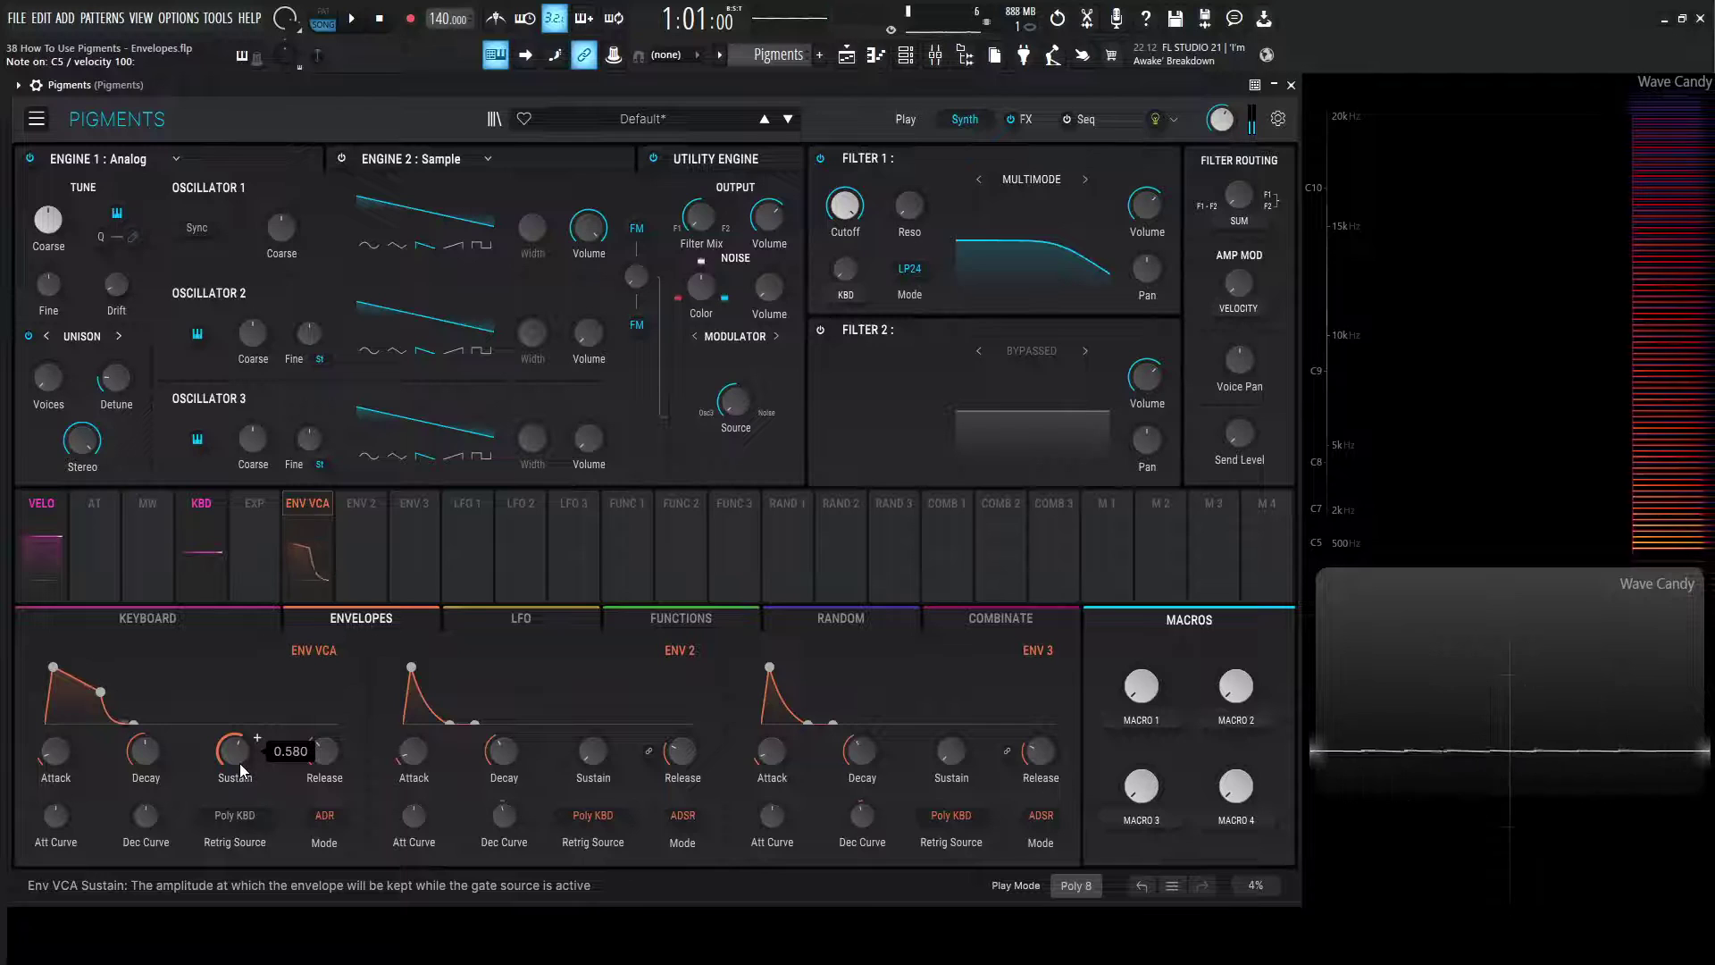
key(j)
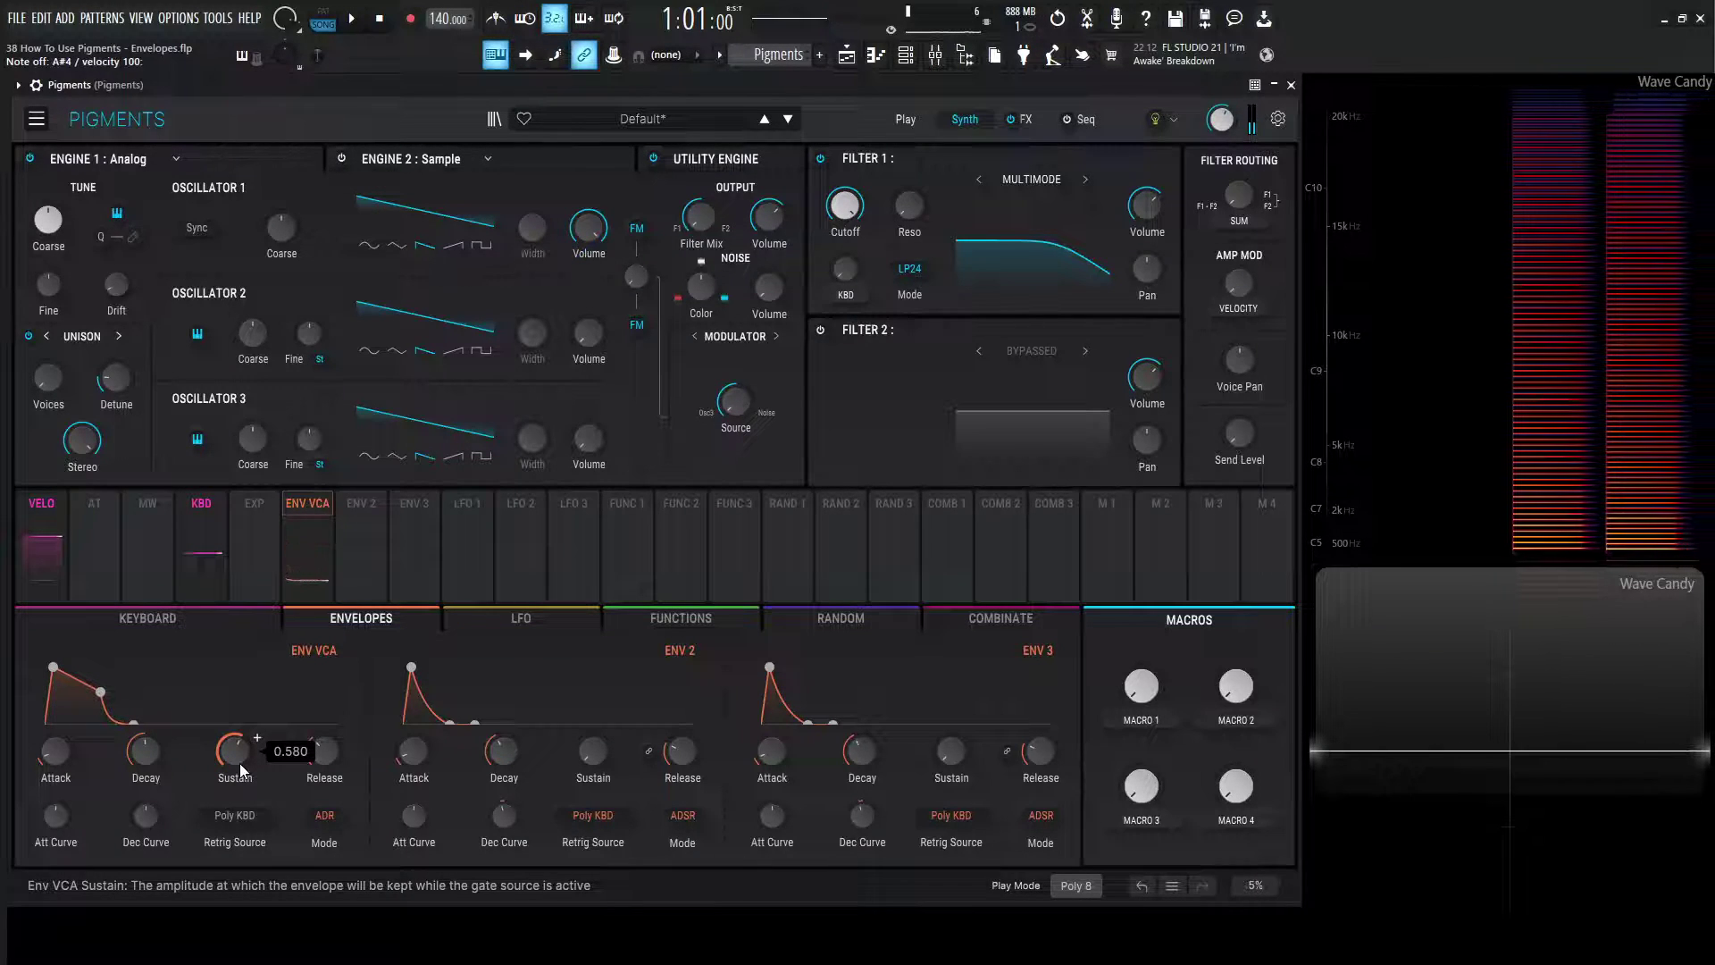
Step: Set the ENV VCA sustain to 0.900 and shorten its decay
drag(240, 763, 240, 715)
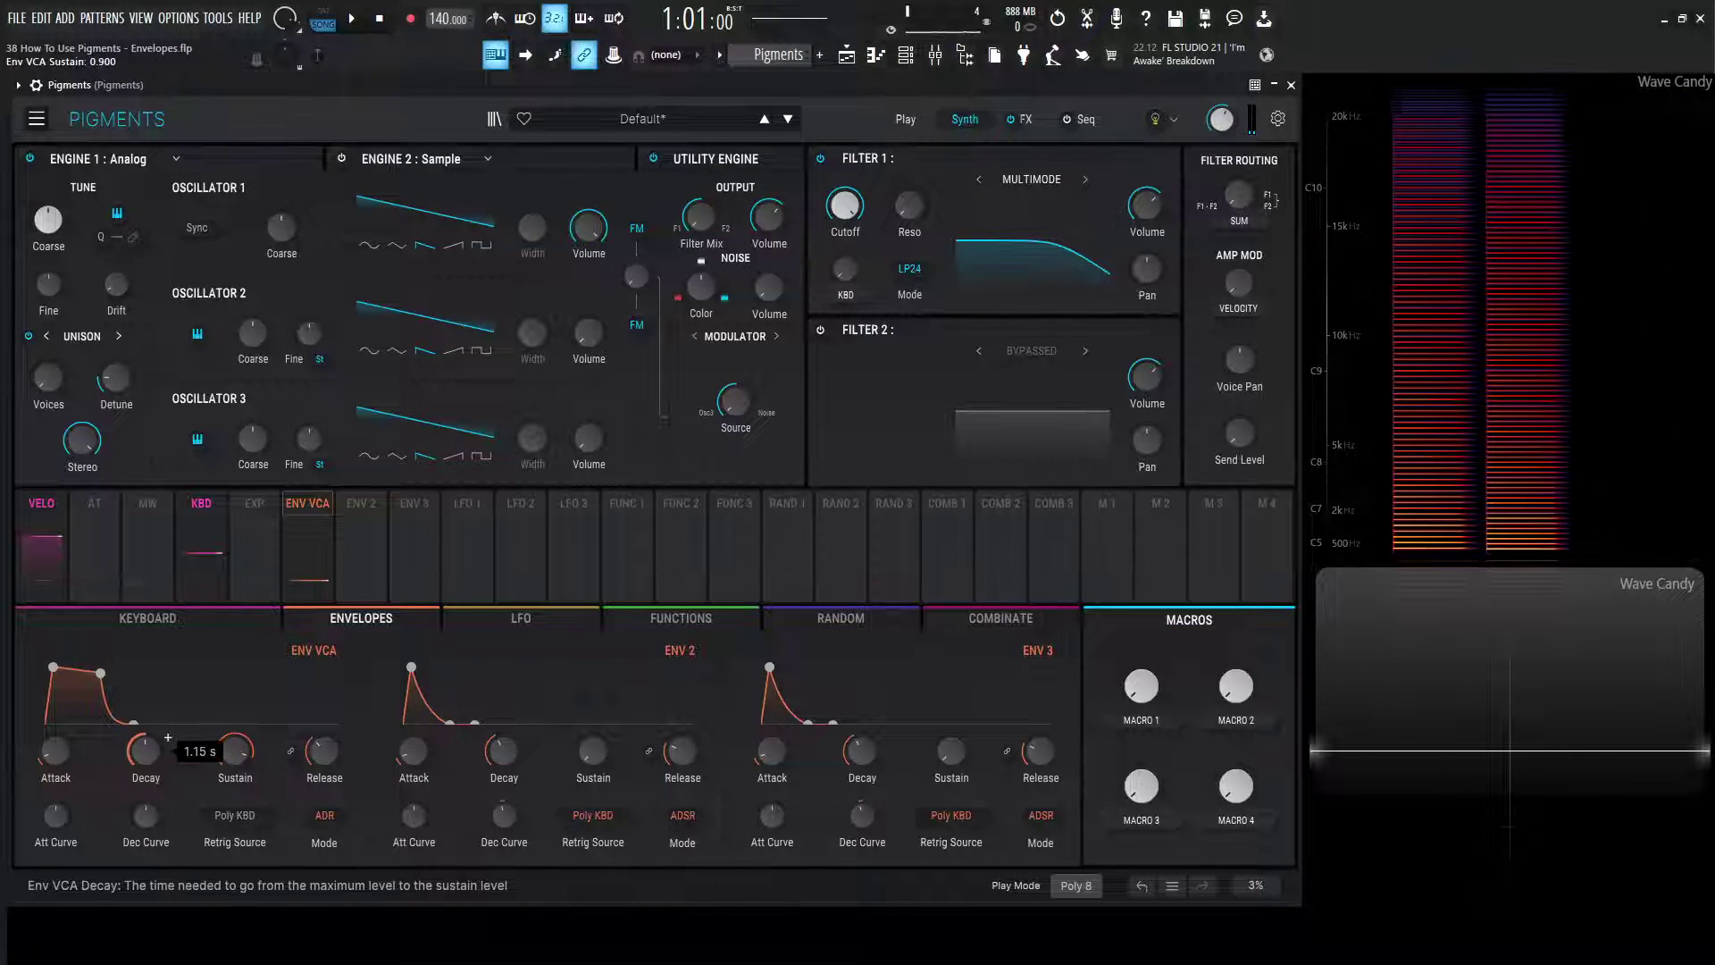
drag(145, 752, 146, 777)
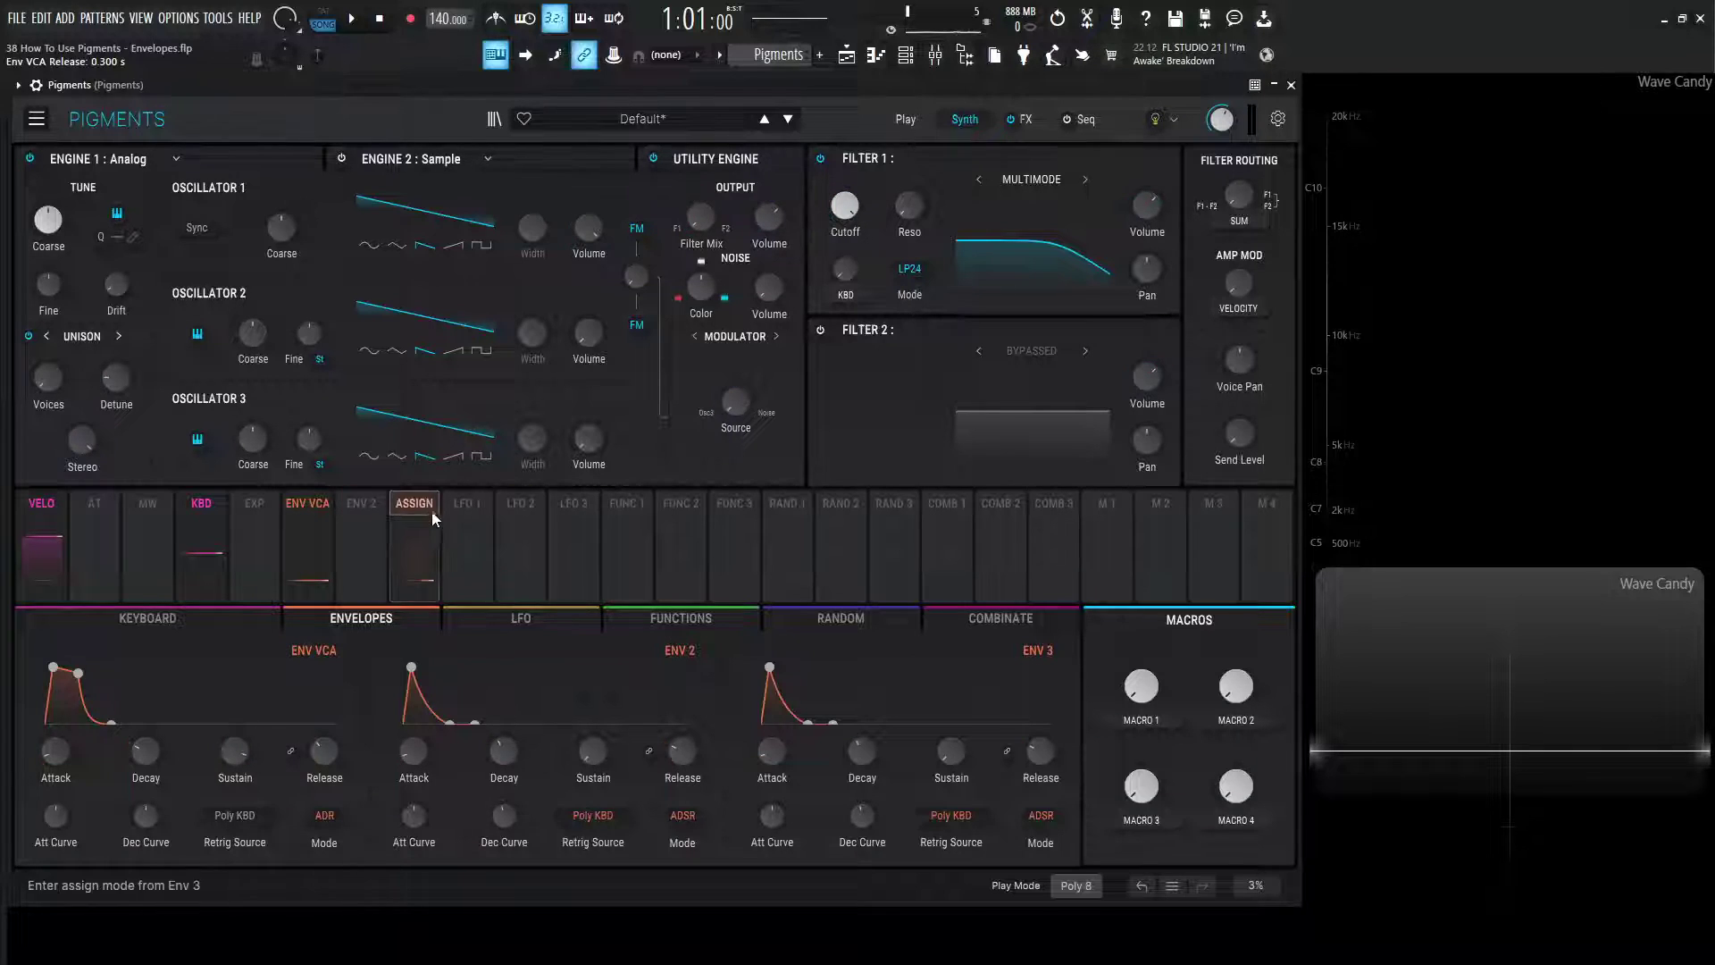
Step: Assign ENV 2 to modulate the Filter 1 cutoff and lower the cutoff to 685 Hz
drag(402, 521, 427, 457)
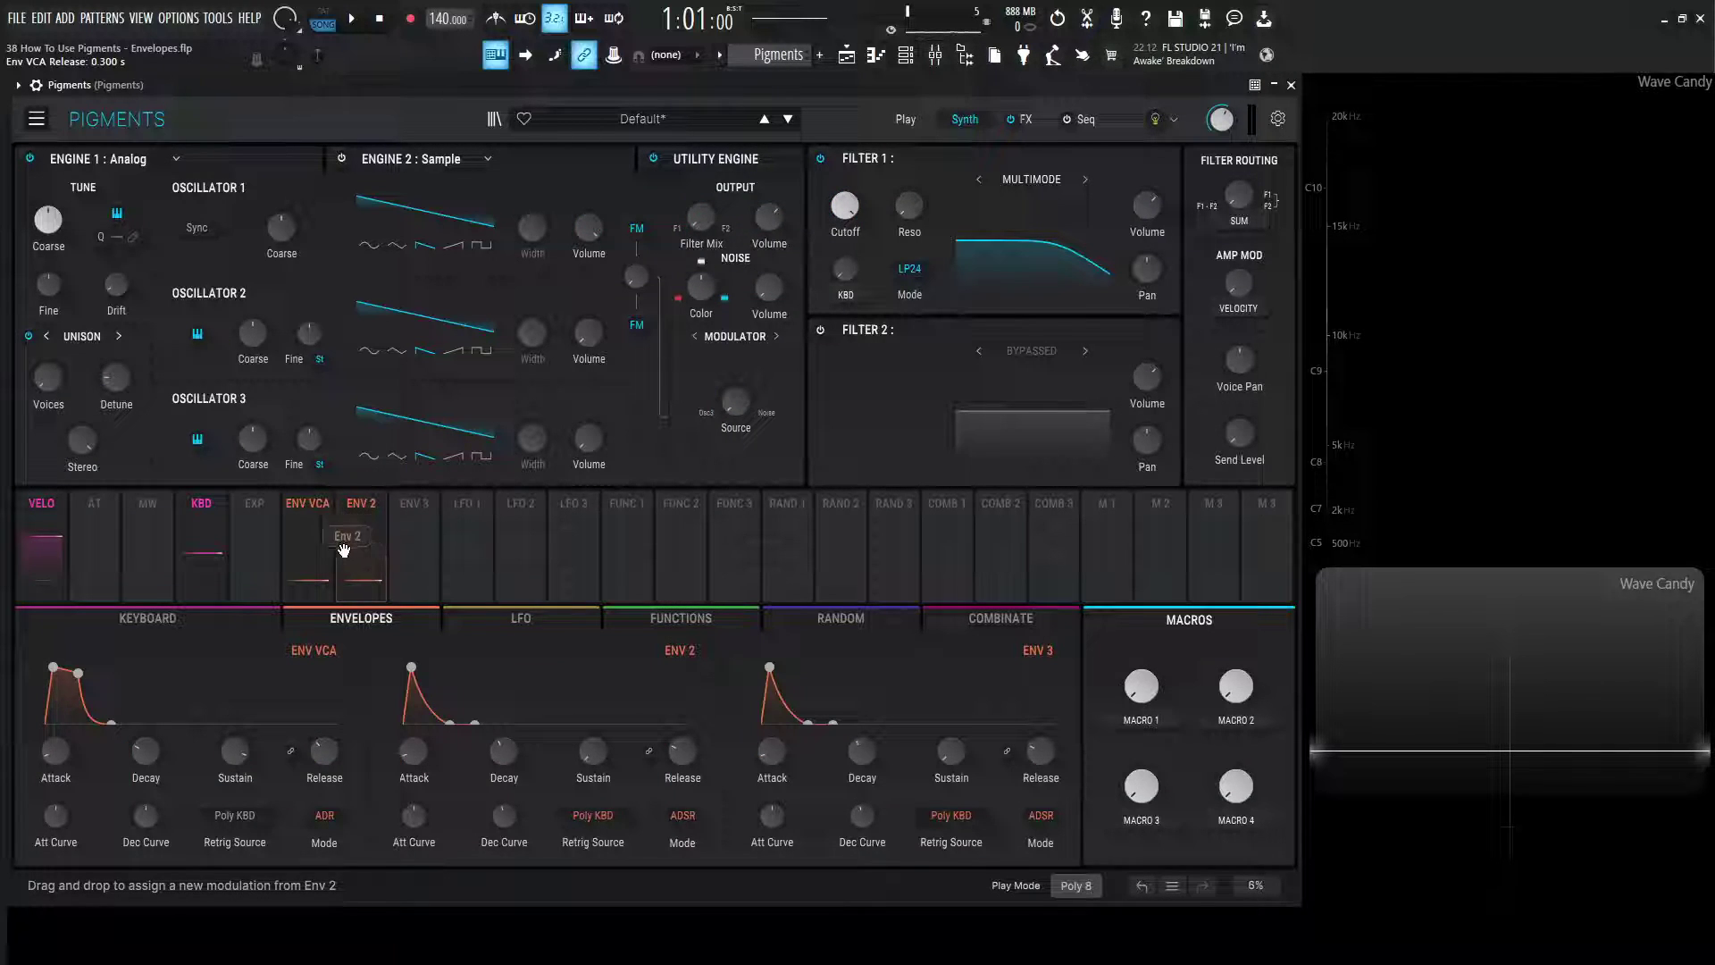
drag(824, 337, 867, 191)
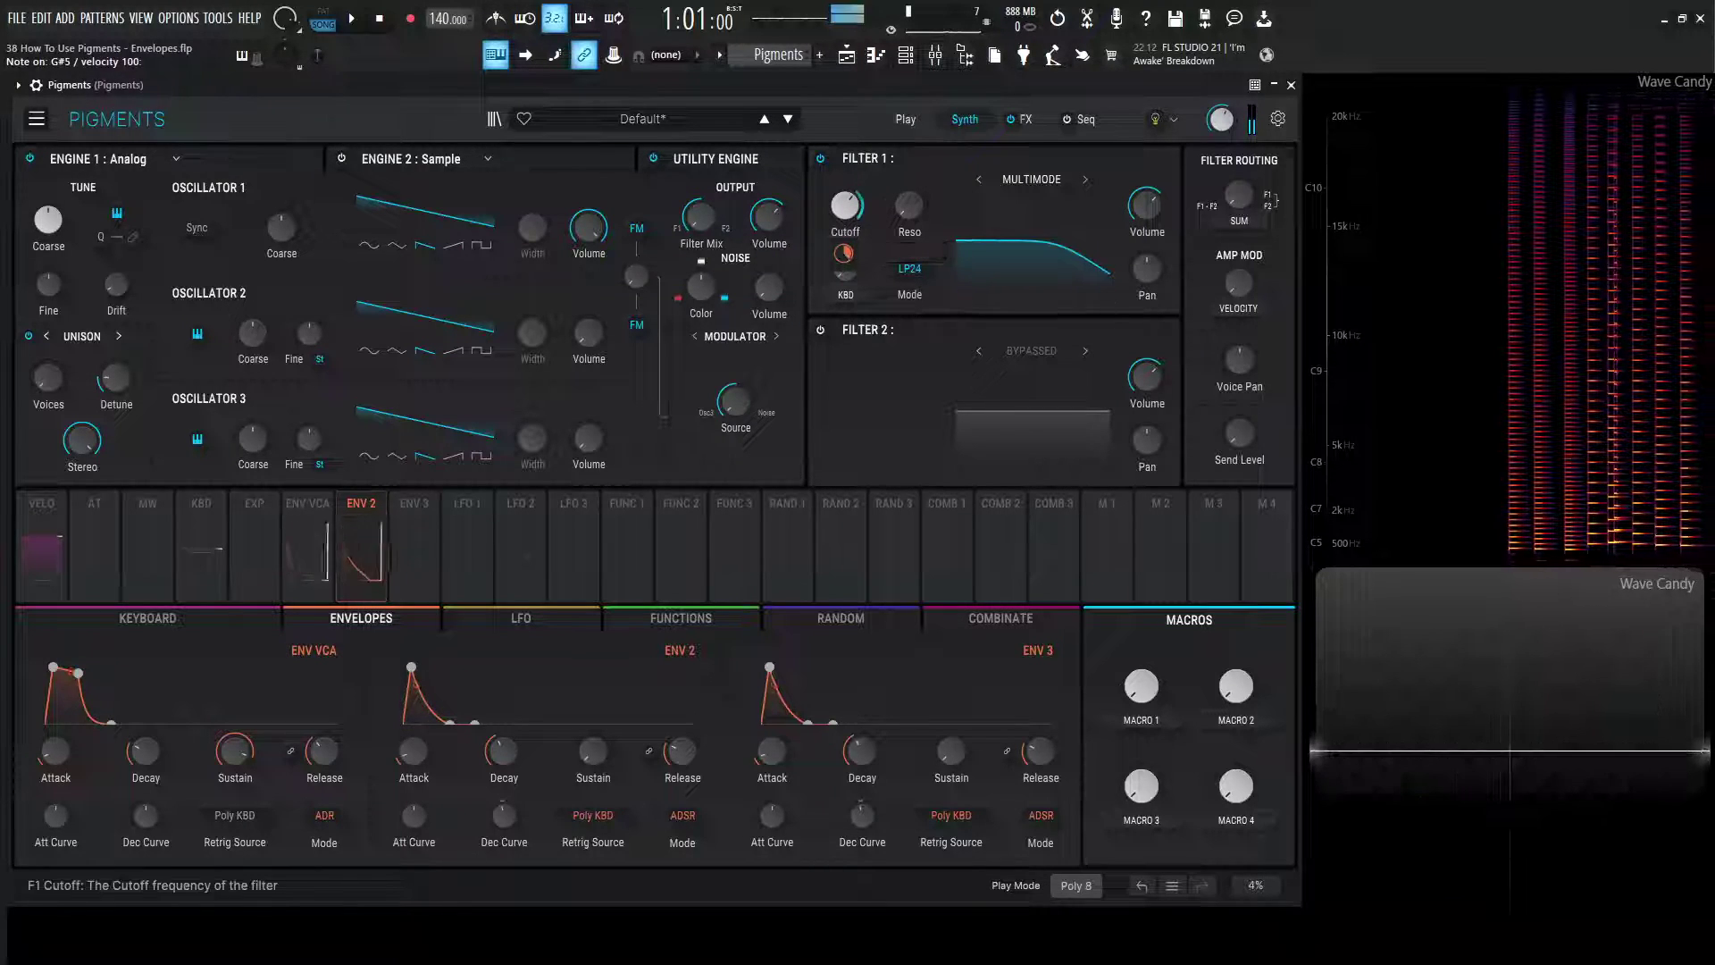
drag(851, 217, 852, 220)
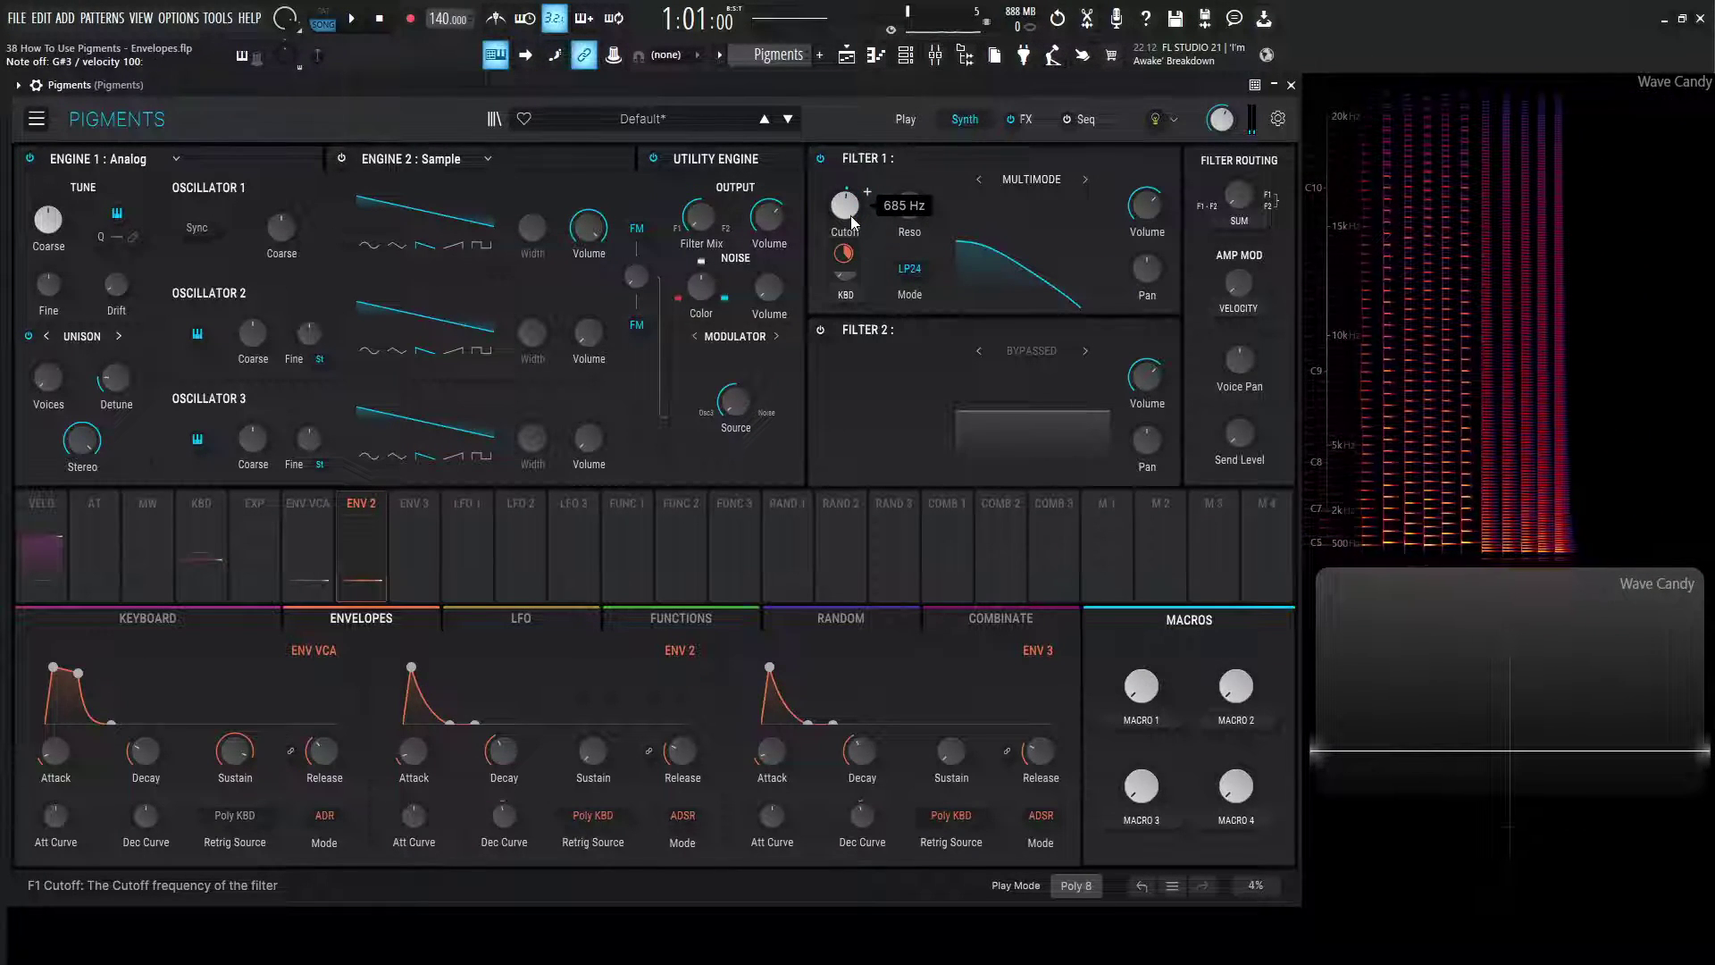
mouse_move(361, 502)
mouse_down()
mouse_move(910, 331)
mouse_move(856, 215)
mouse_up()
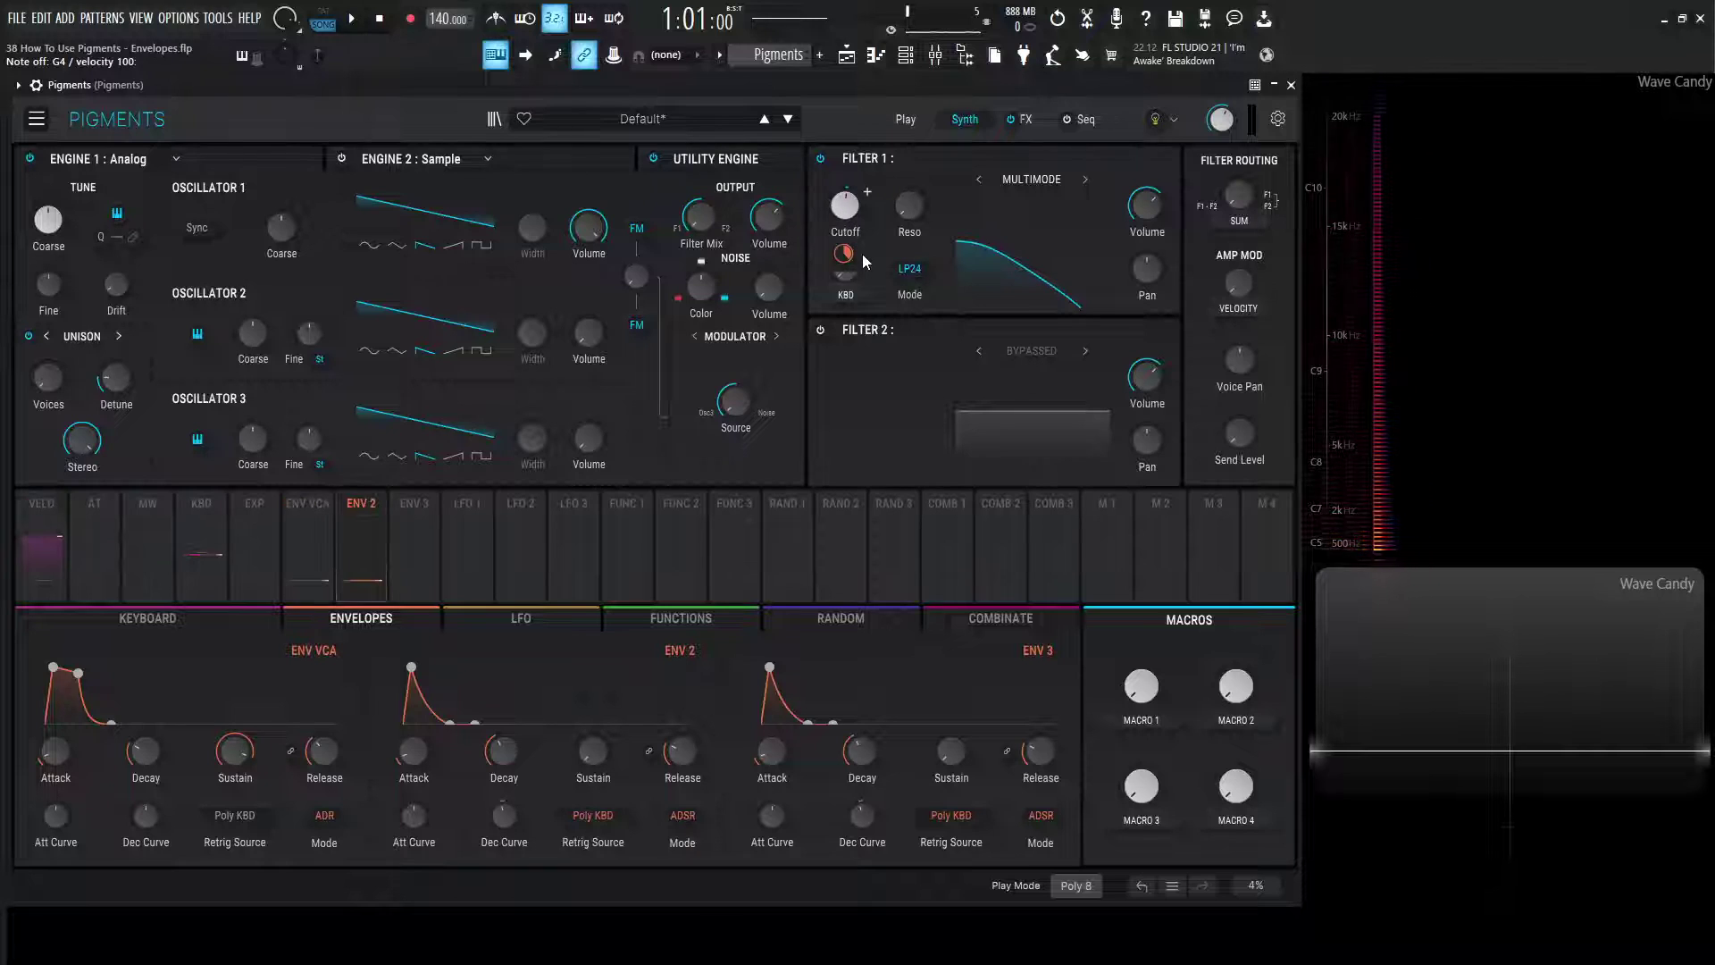
click(861, 253)
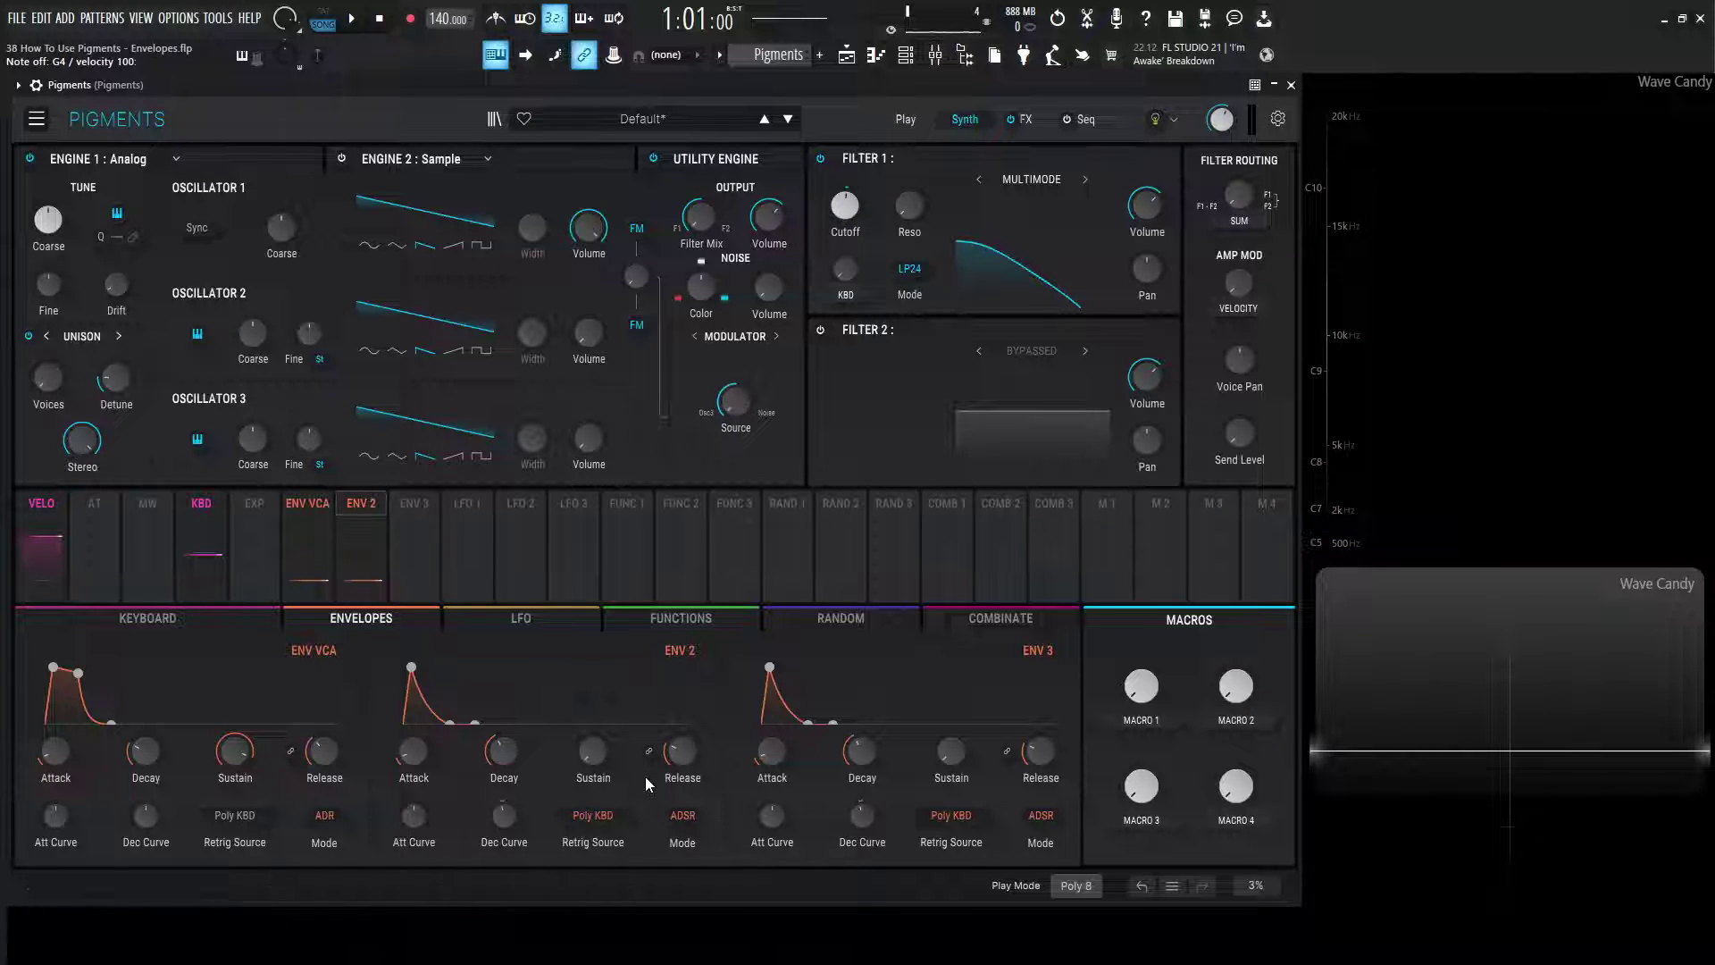
Step: Try Mono KBD as the ENV 2 retrig source and switch it to Legato KBD
click(593, 816)
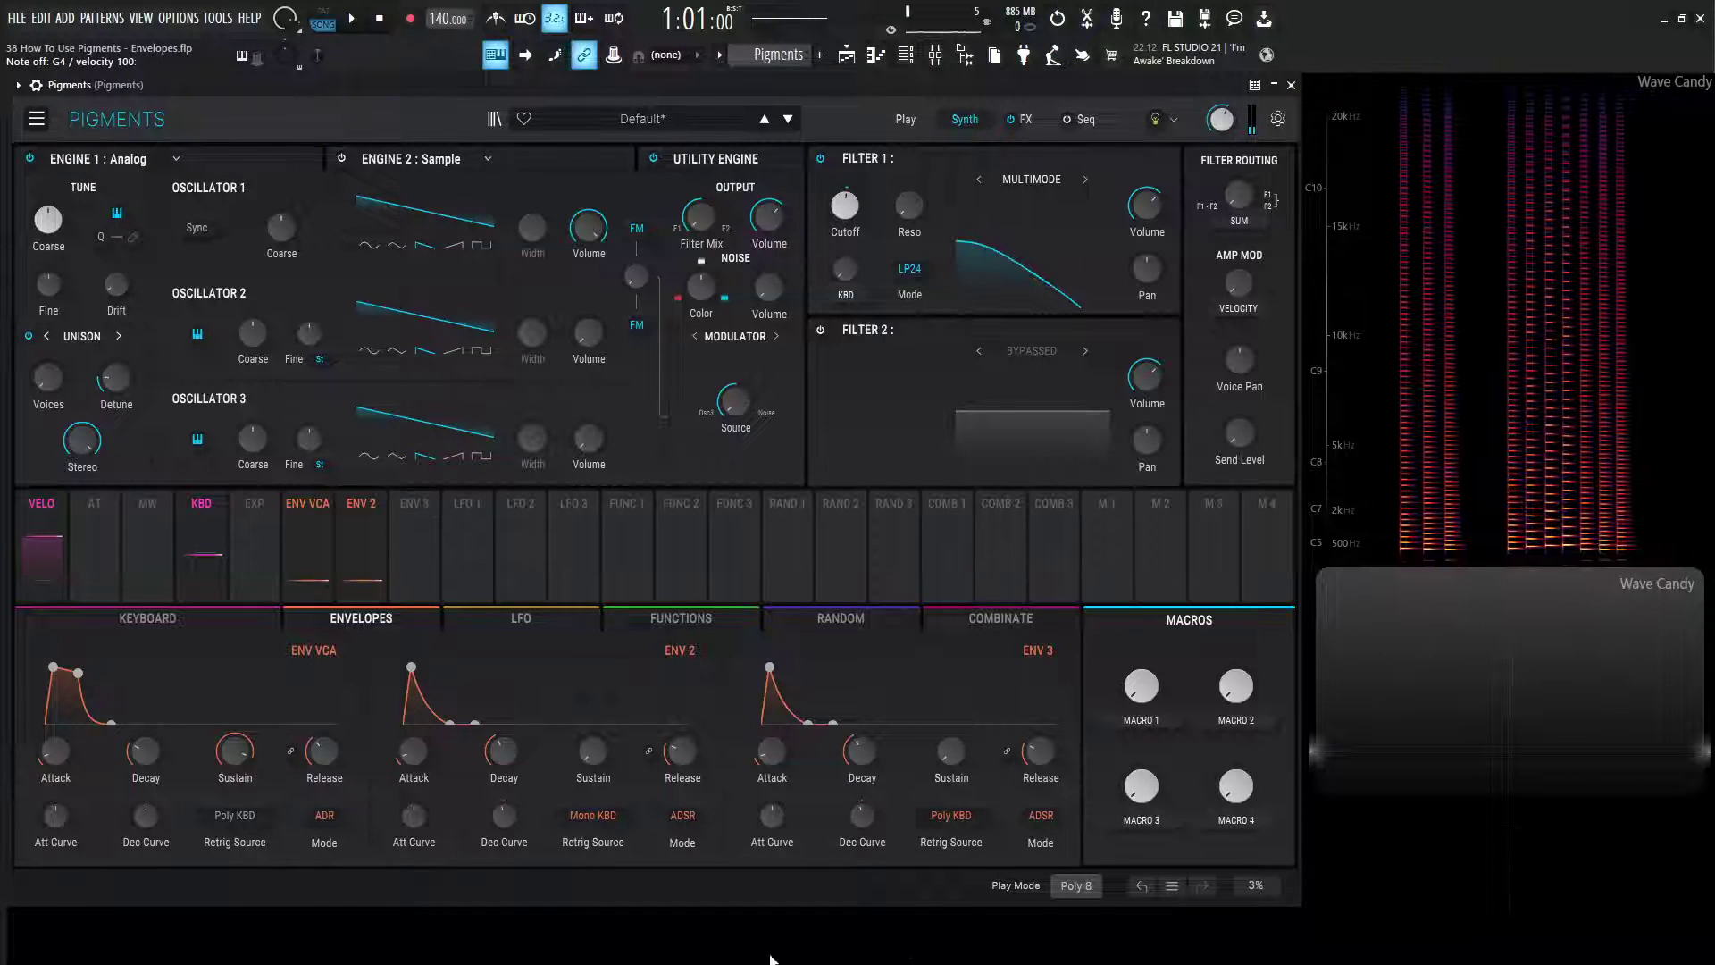
click(608, 816)
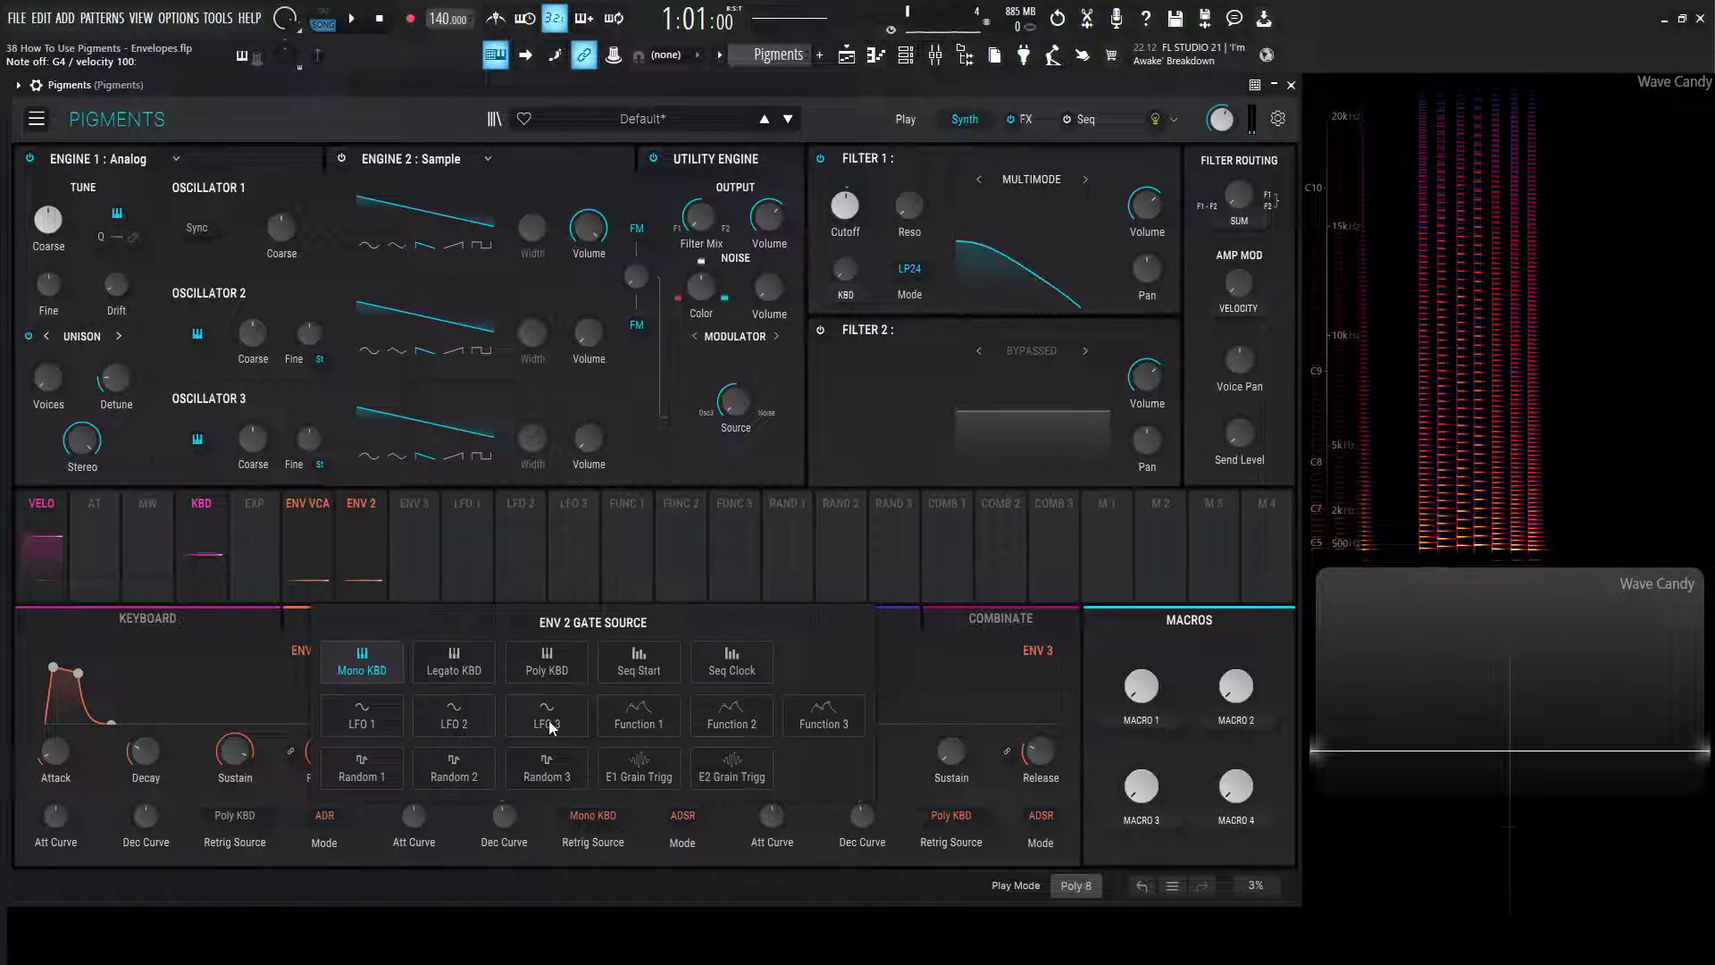
click(452, 670)
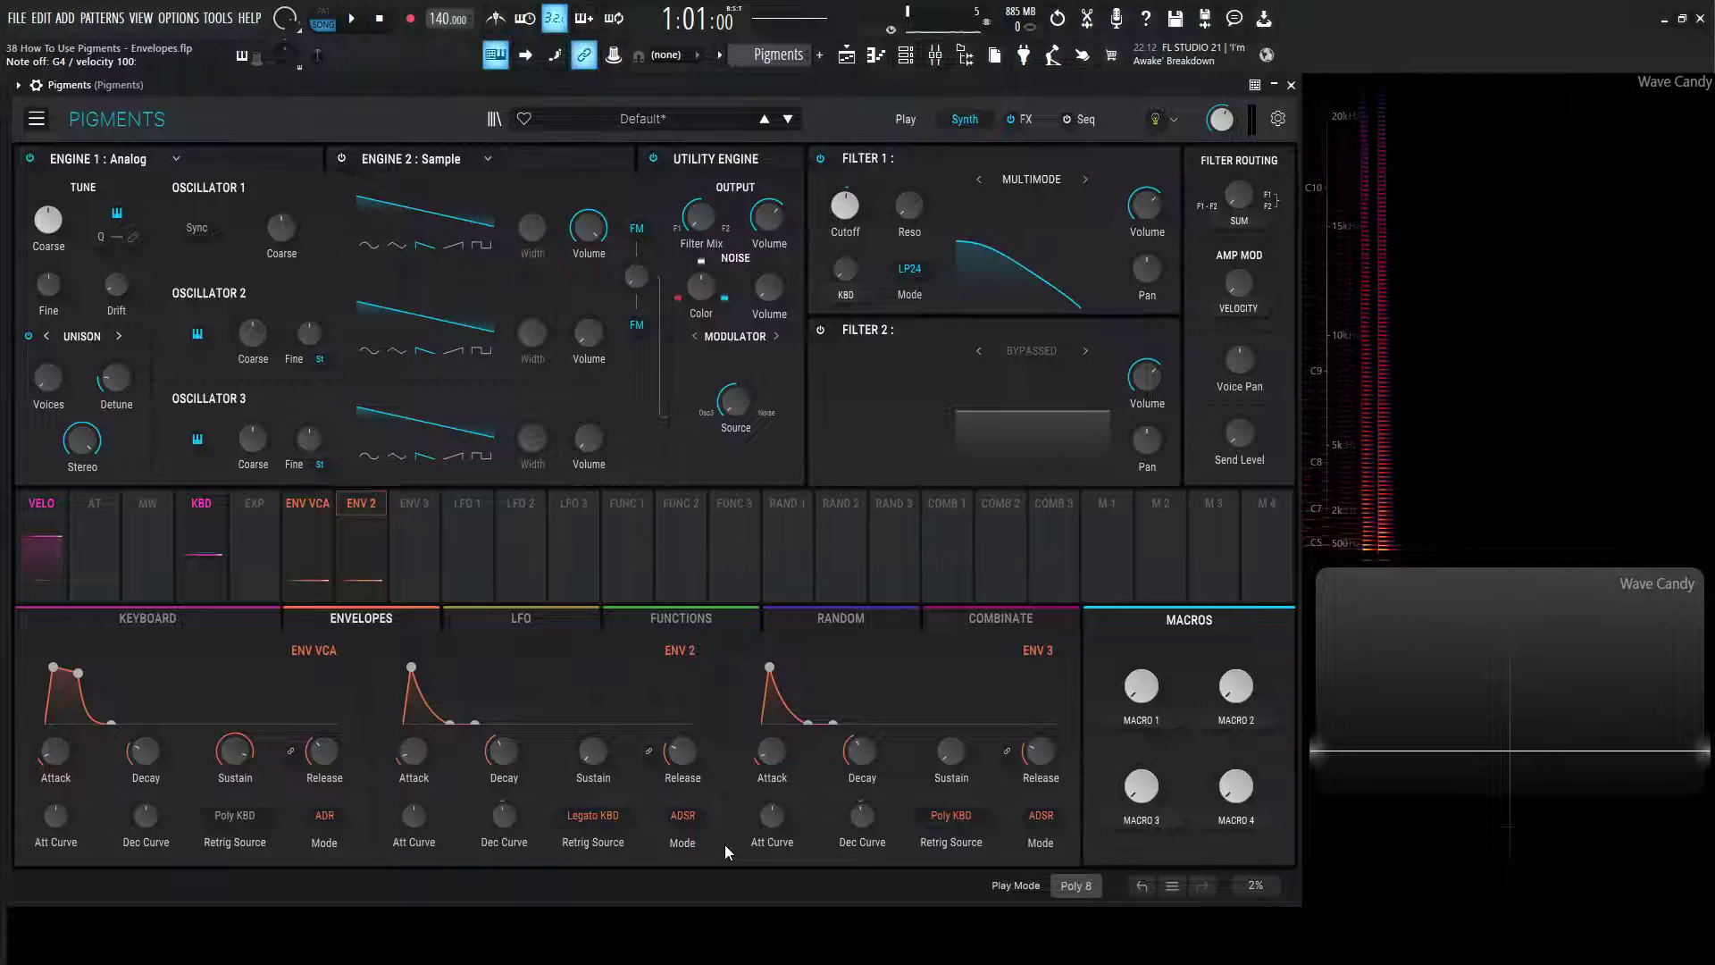
Step: Play repeated notes to hear the Legato KBD retriggering of ENV 2 and set the play mode to Legato
key(h)
key(h)
key(h)
key(h)
key(h)
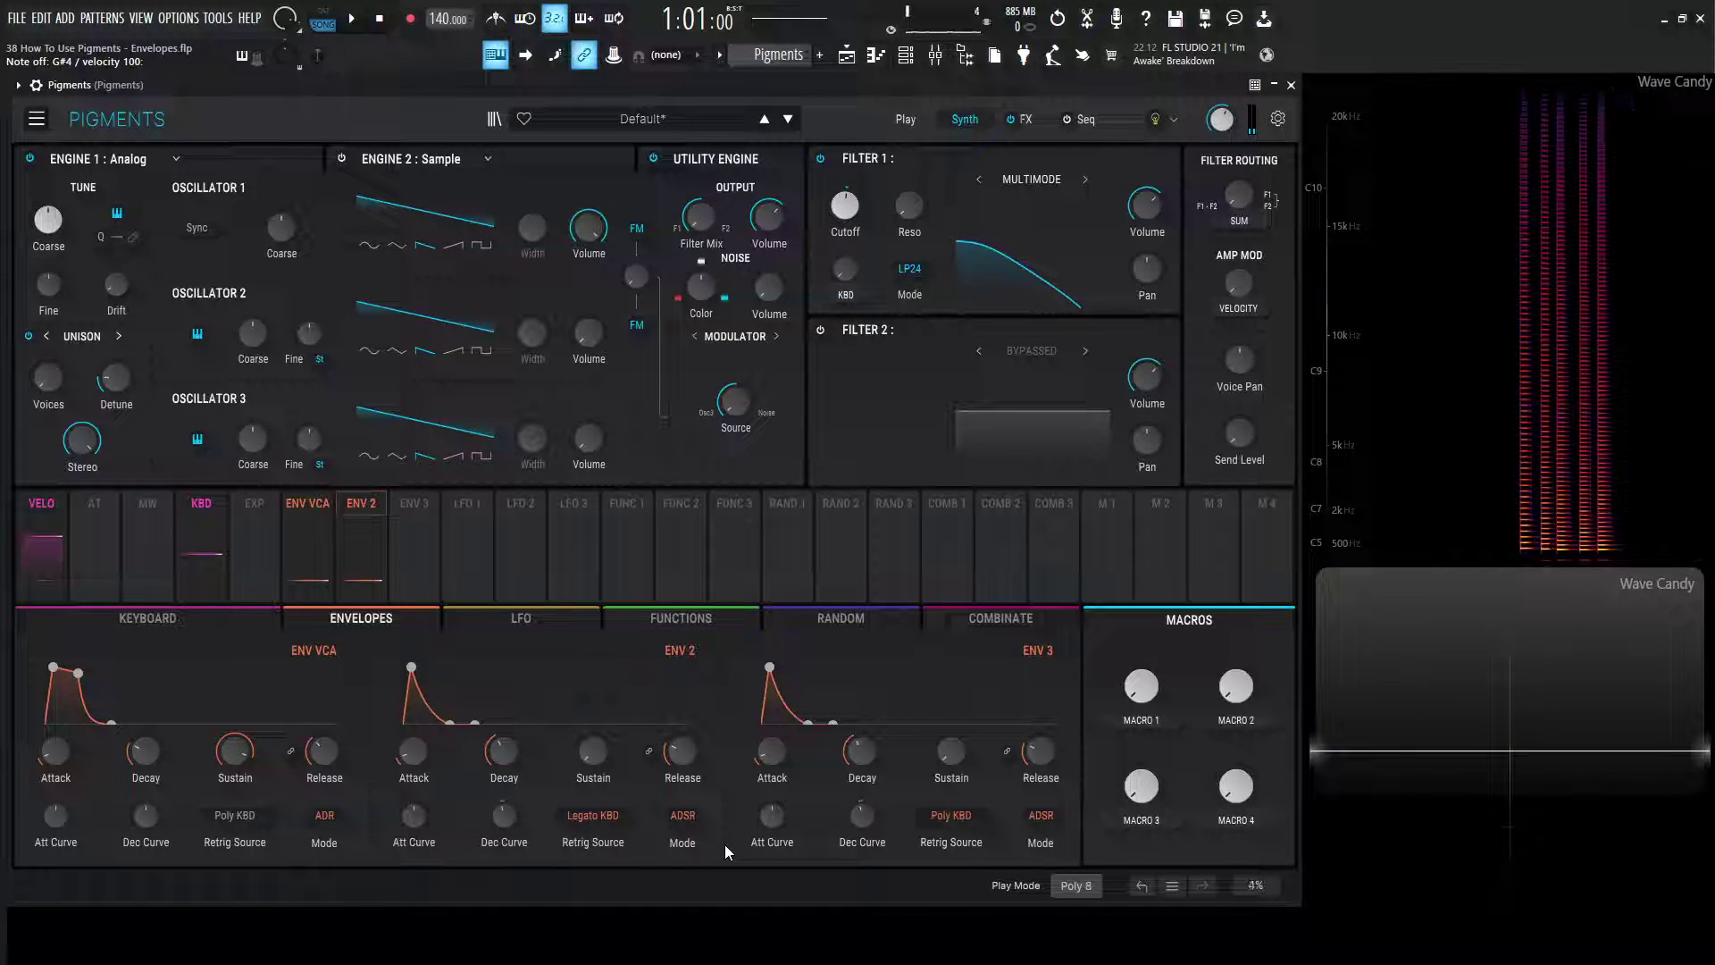
click(1092, 886)
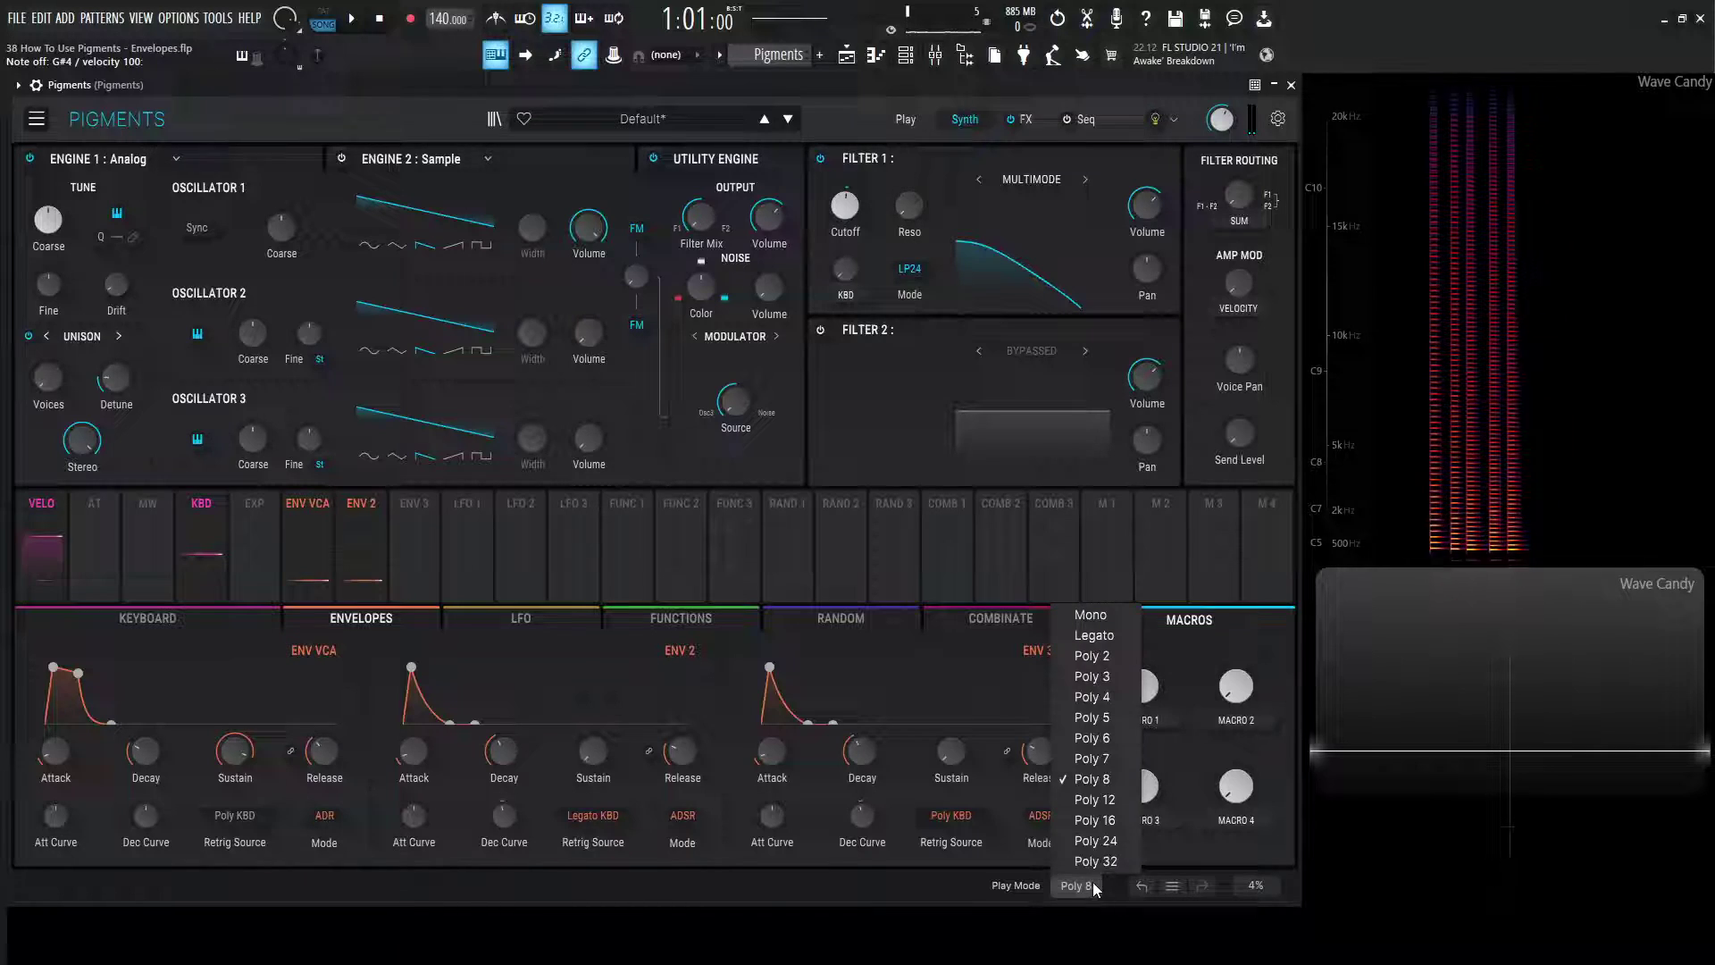
click(1116, 635)
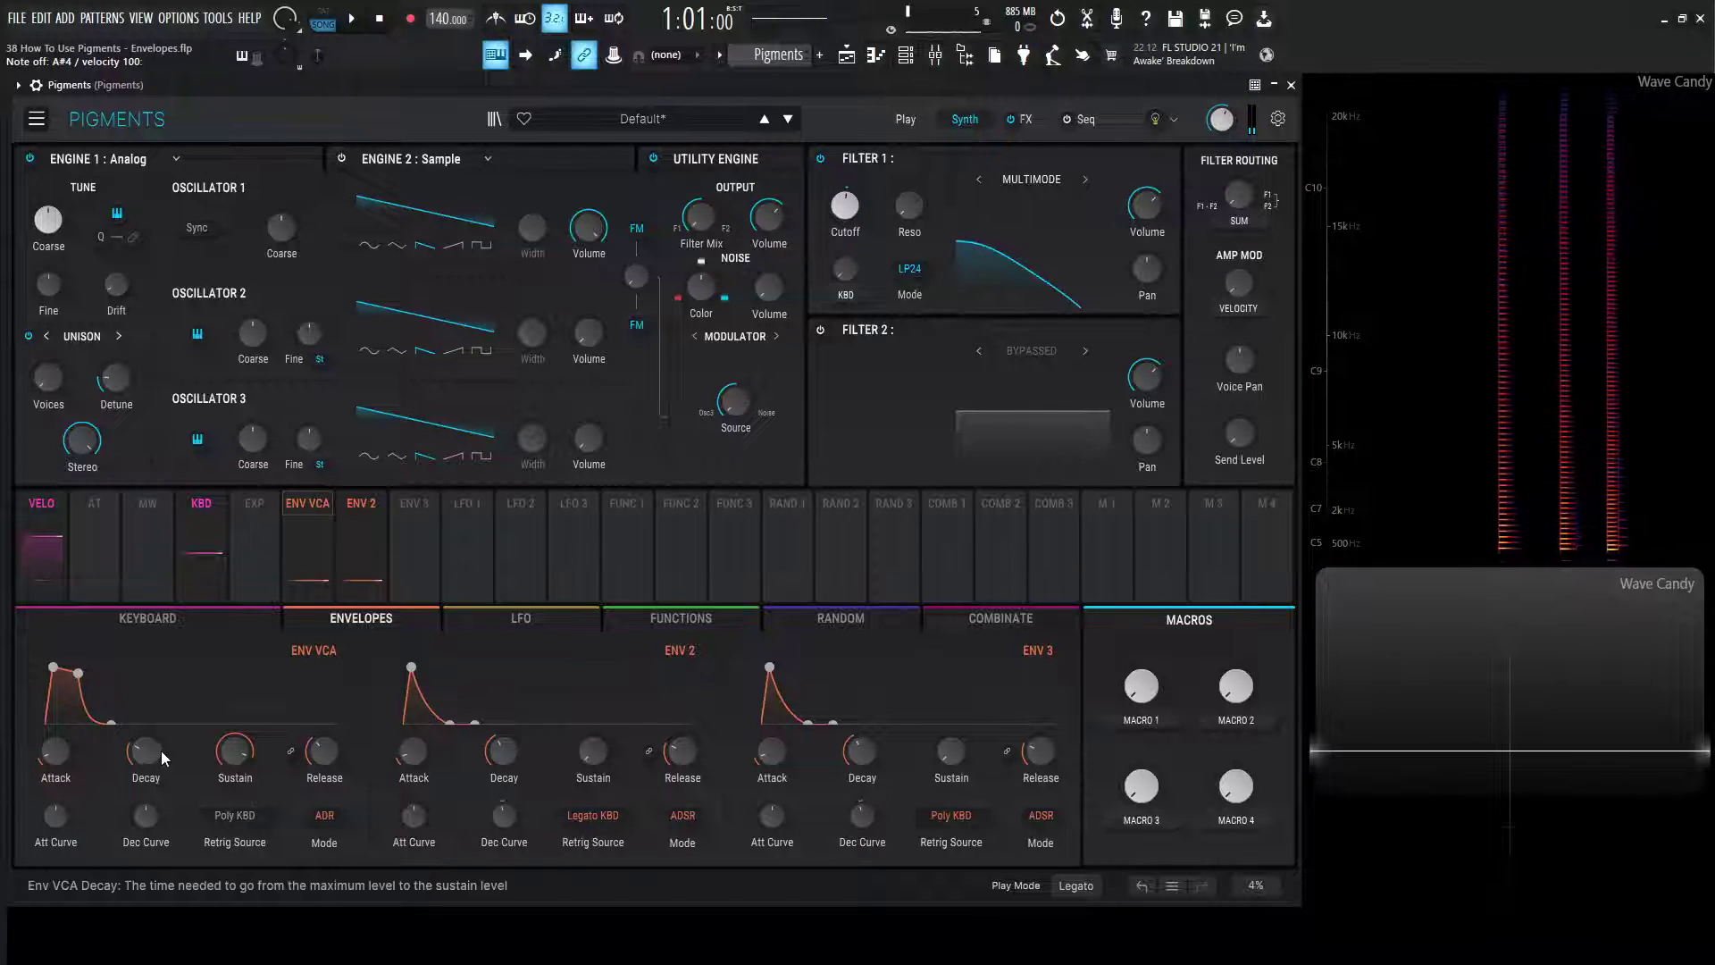
Step: Lengthen the ENV VCA decay and switch the ENV VCA mode to ADSR
drag(161, 751, 152, 701)
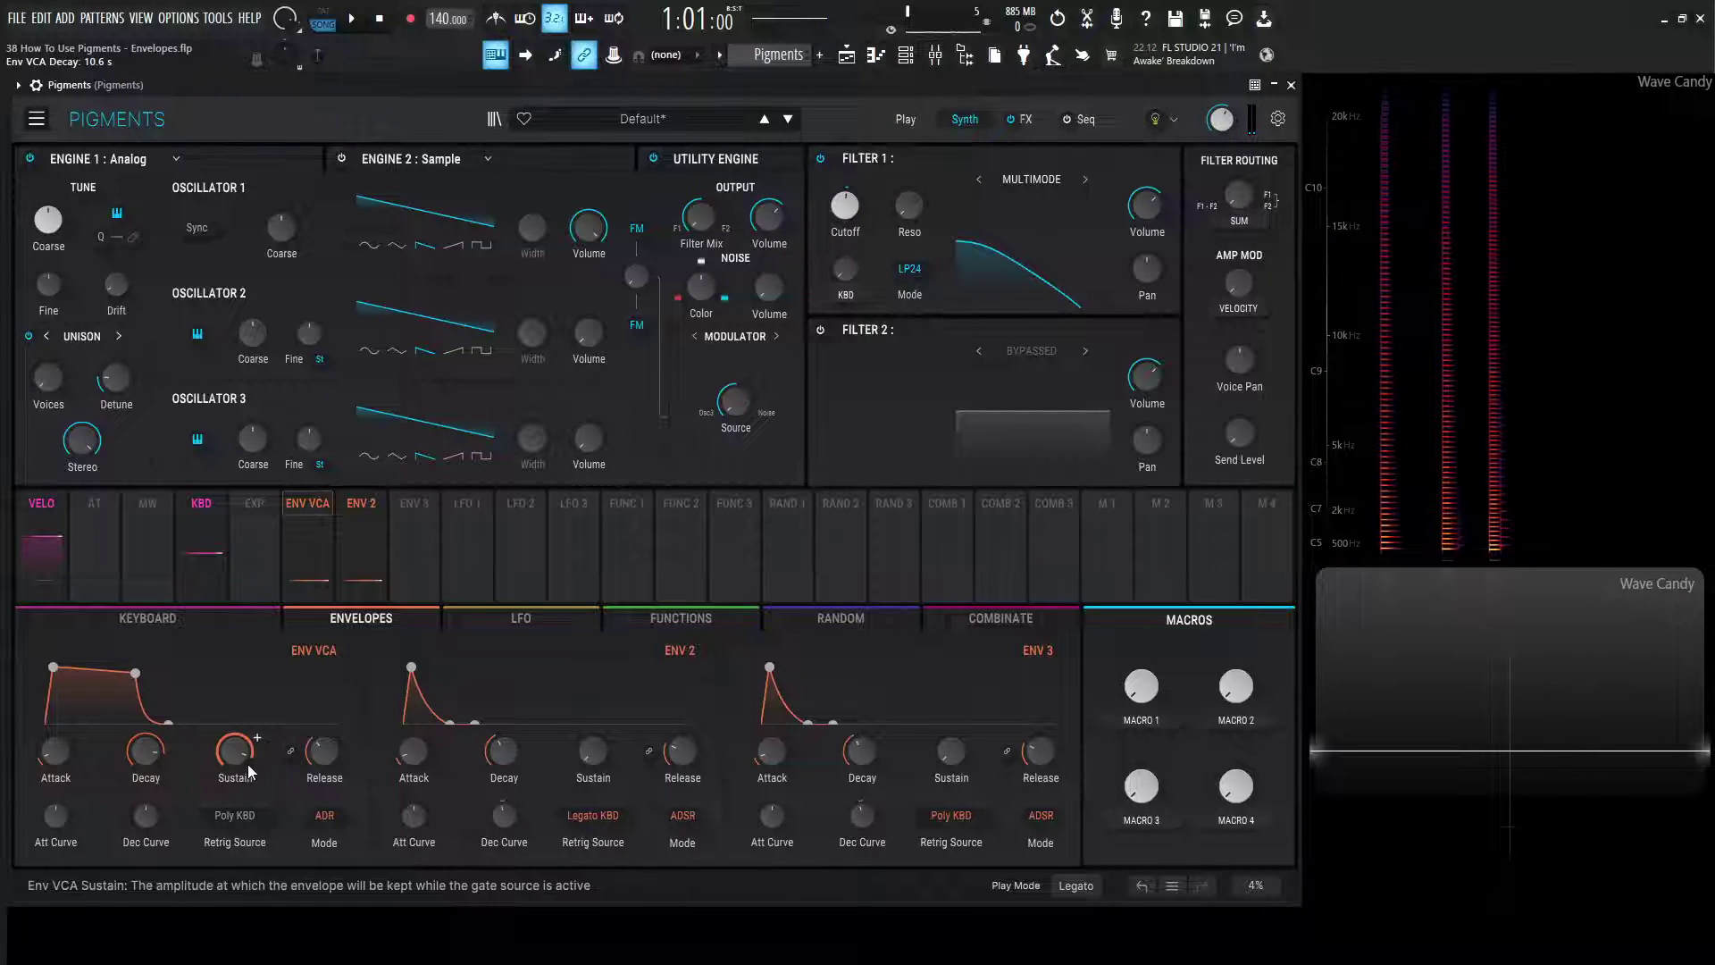
click(320, 823)
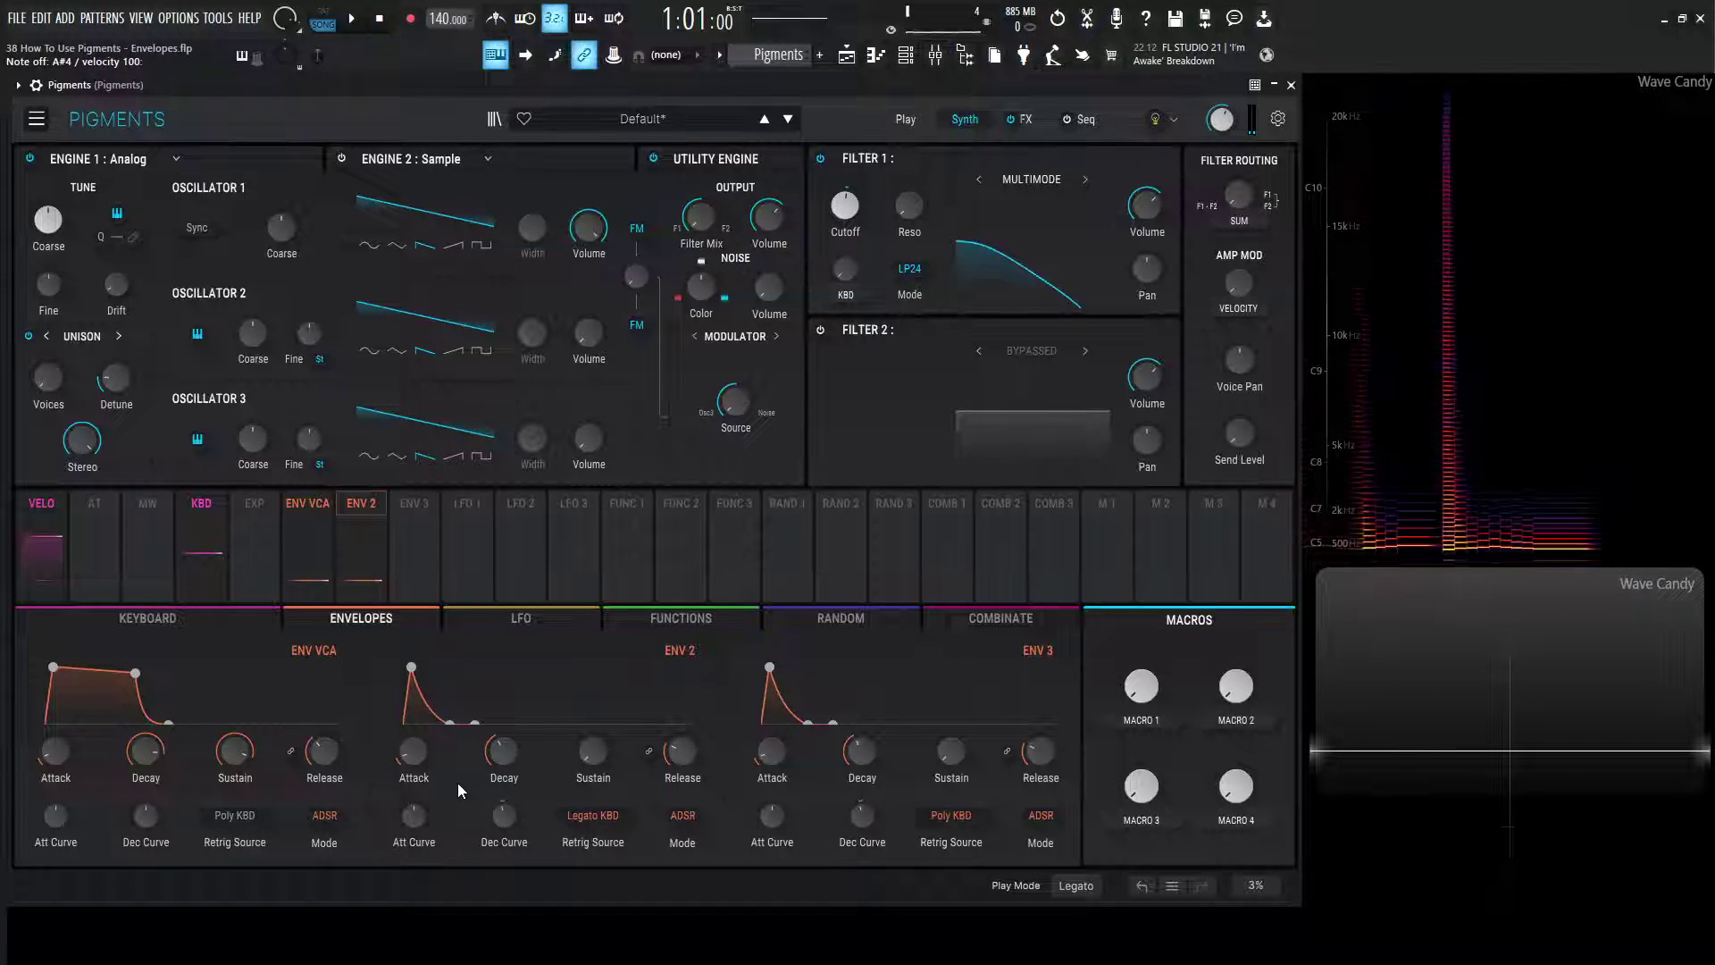
Step: Set the ENV 2 retrig source to Seq Start and play notes with the sequencer page open
click(616, 819)
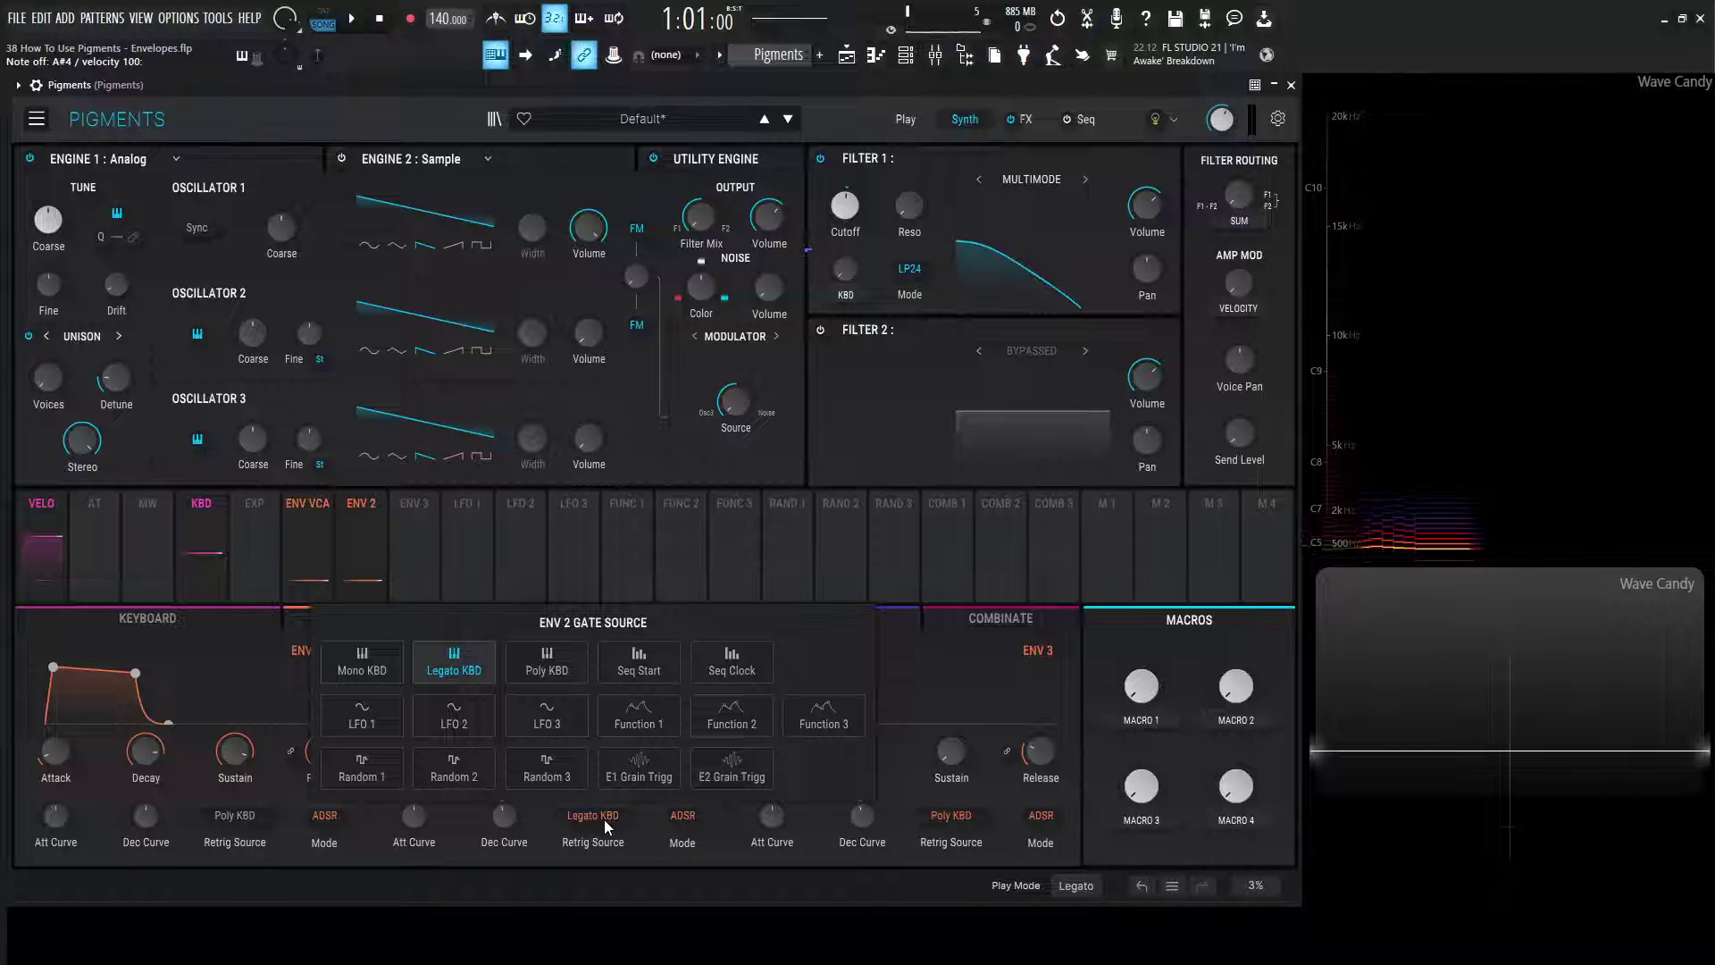
click(641, 669)
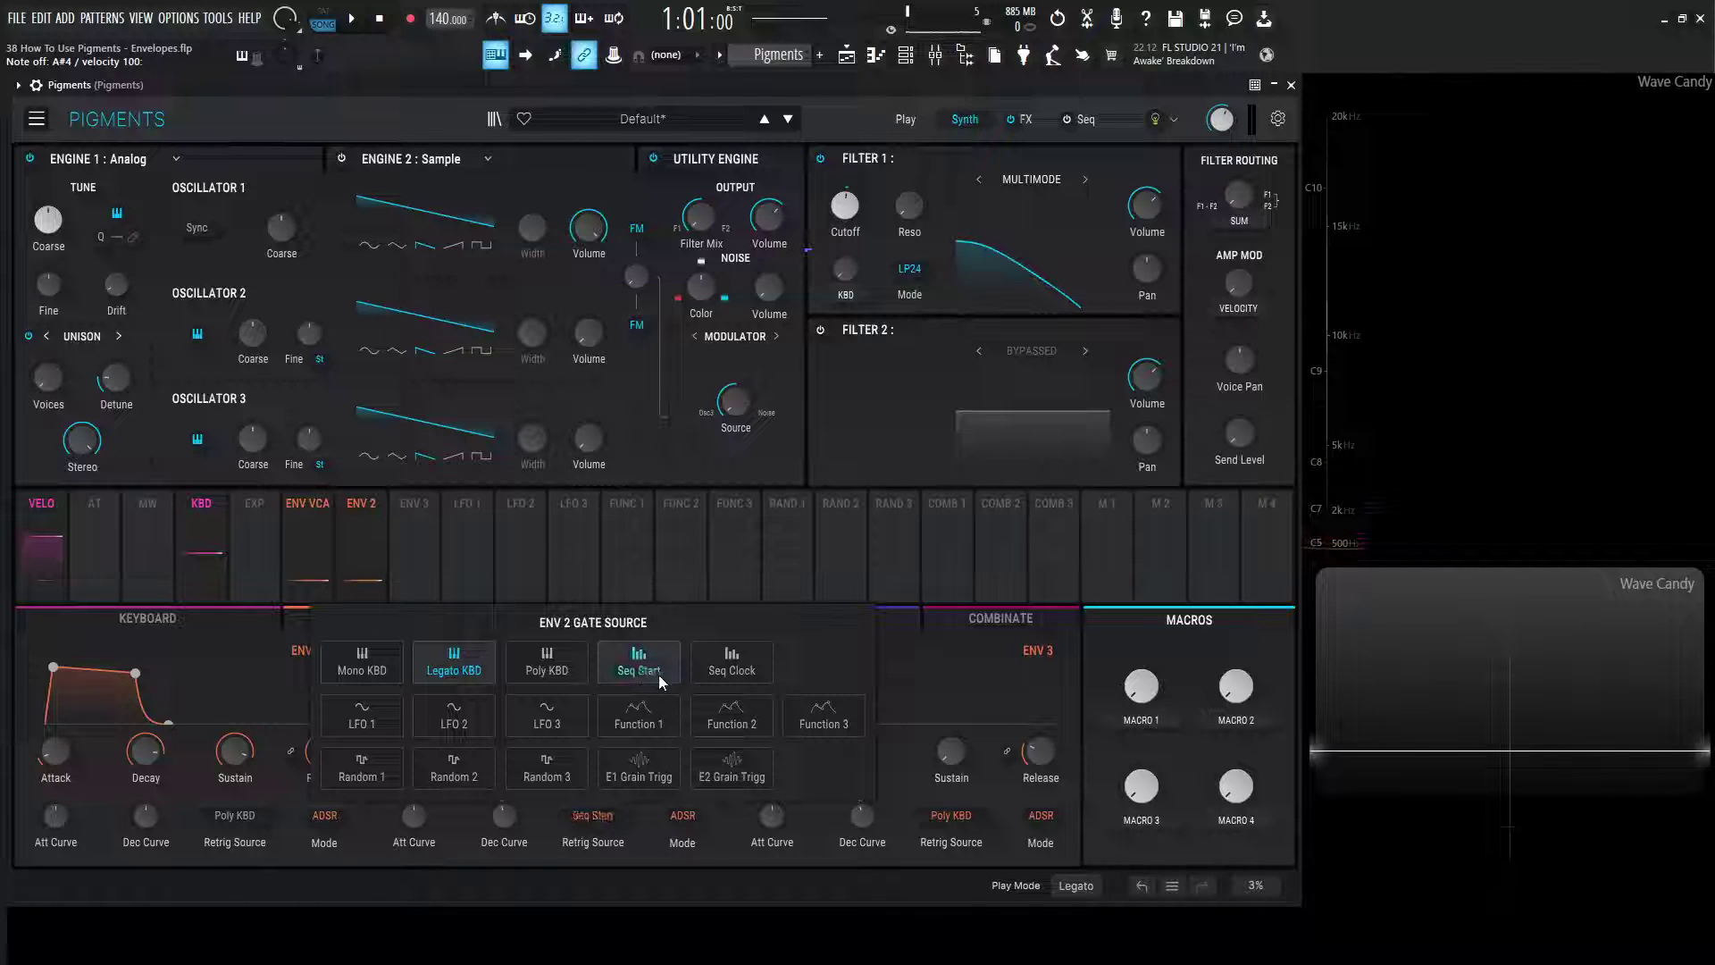
click(1095, 120)
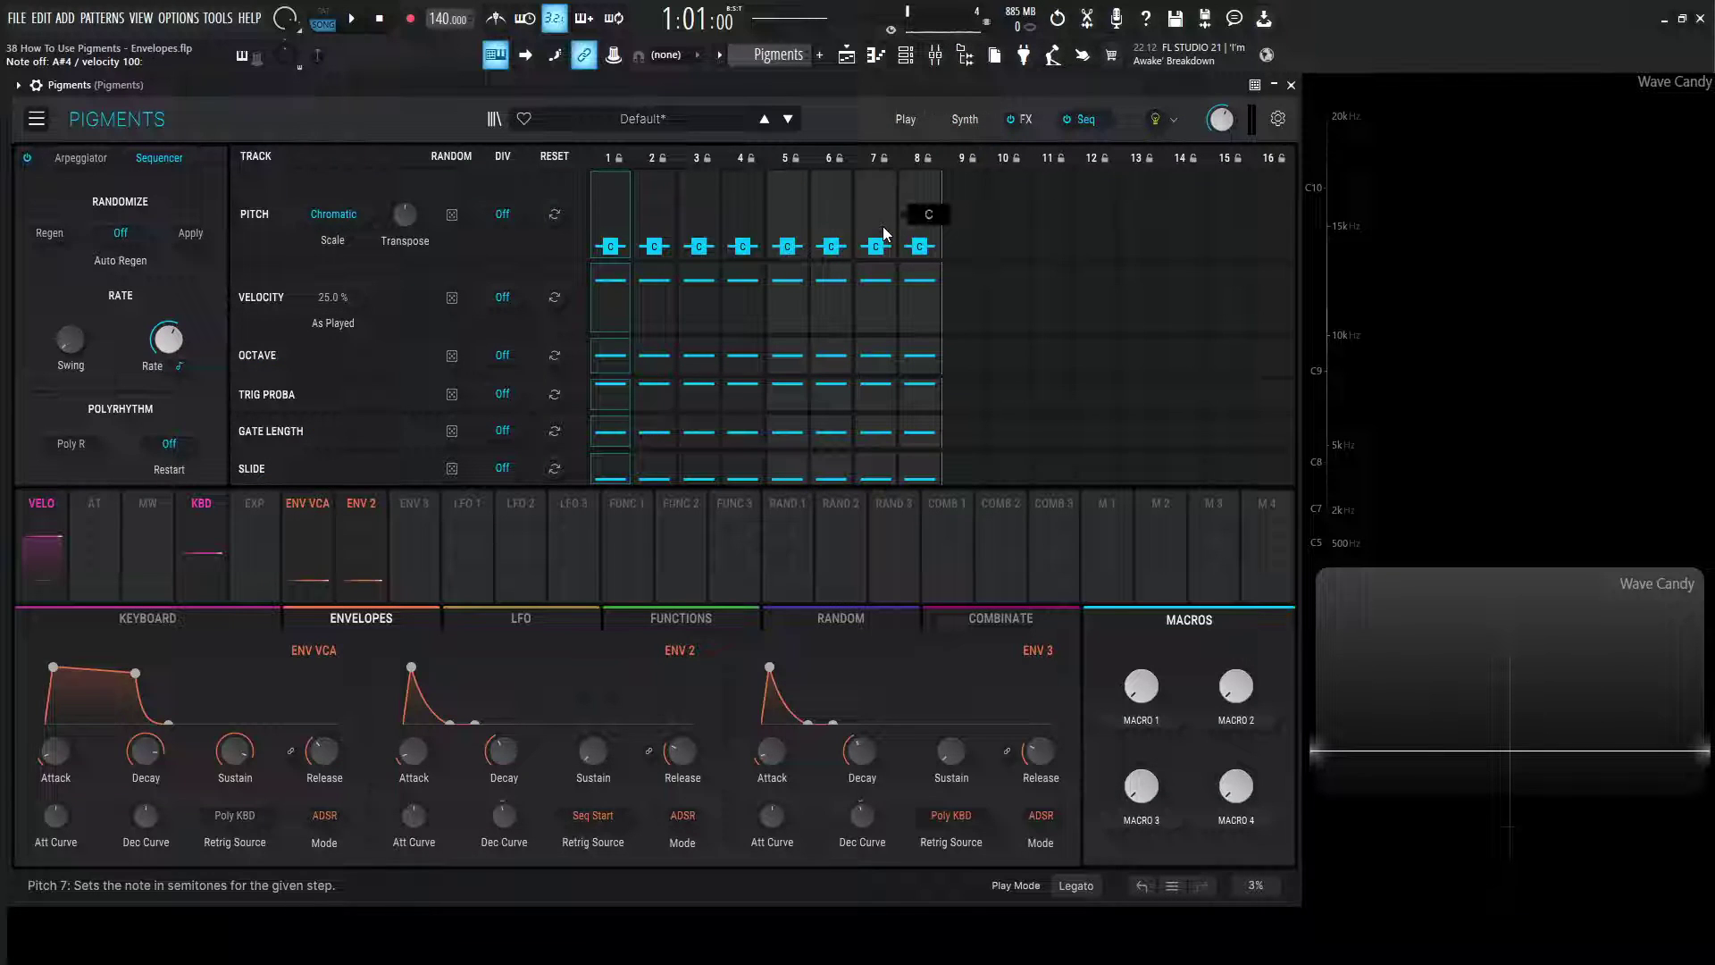
key(z)
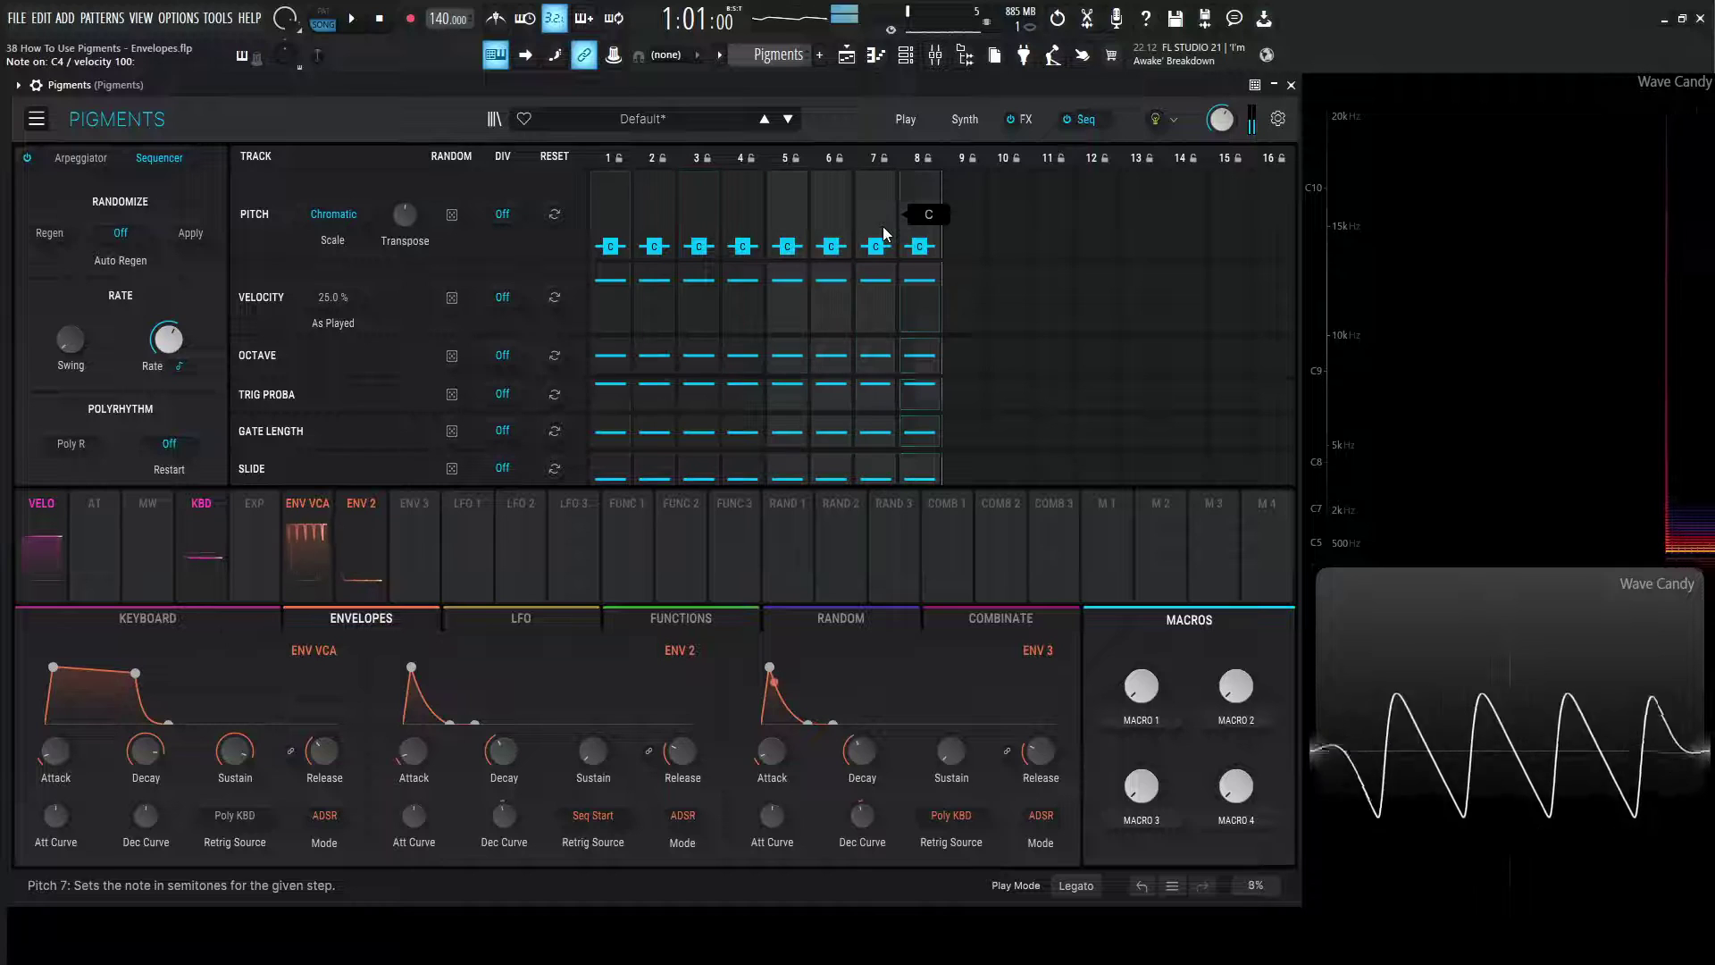
key(q)
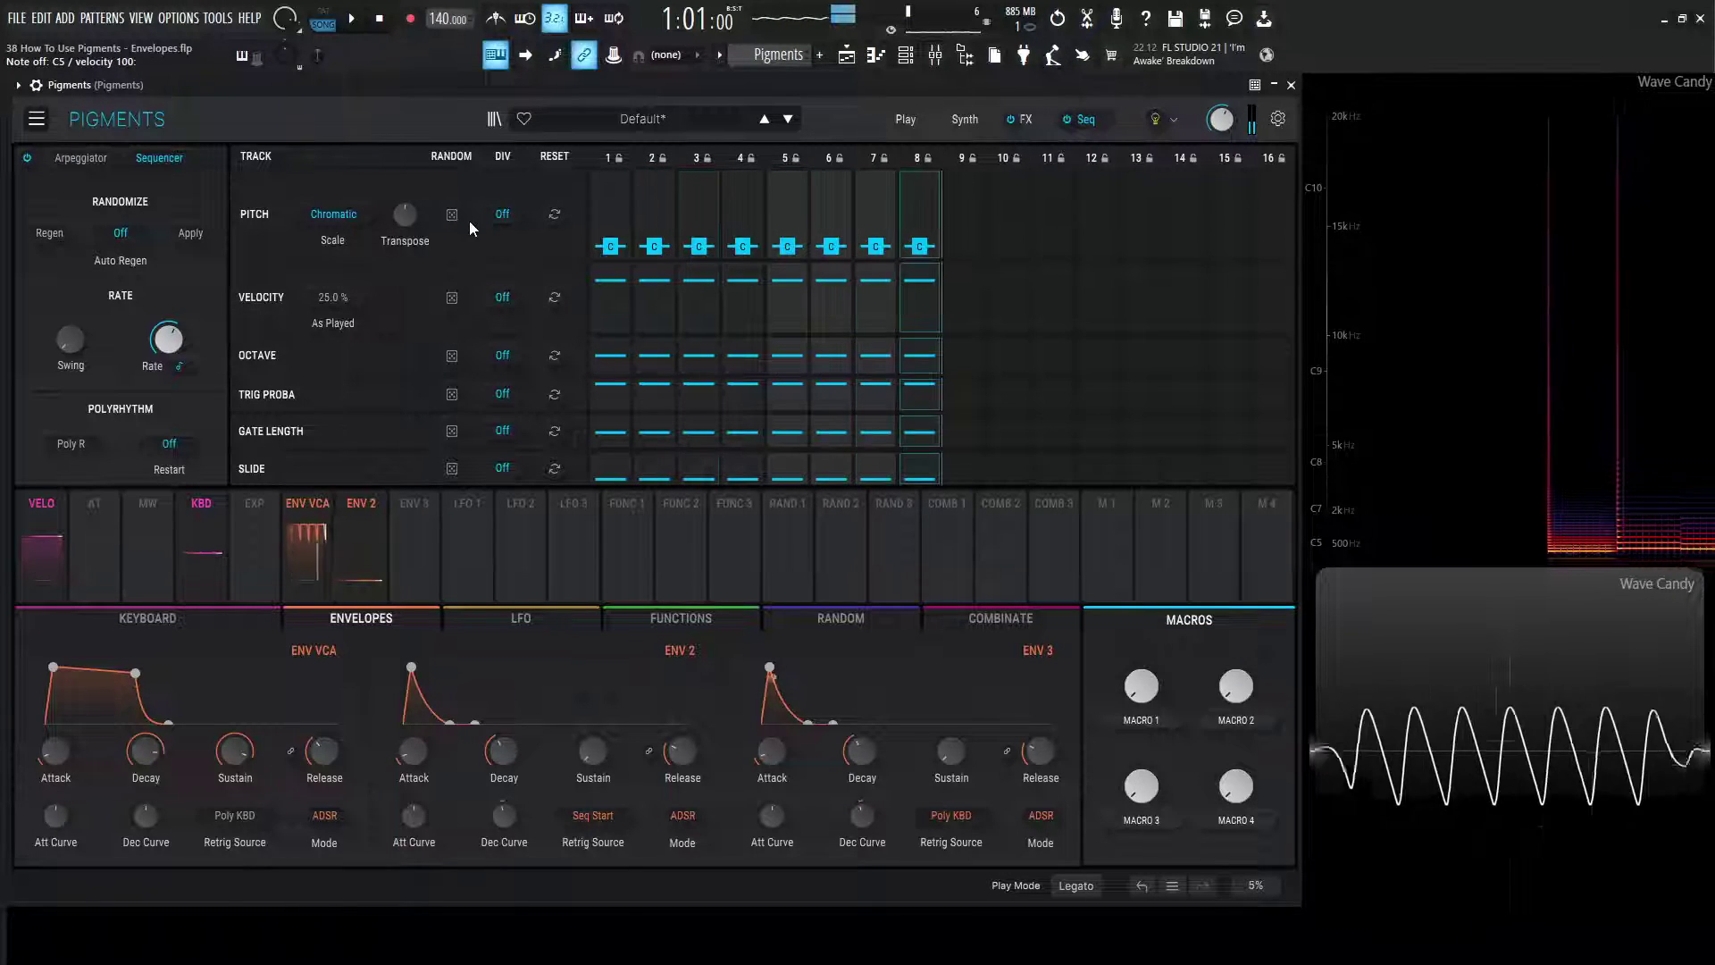
mouse_move(190, 326)
key(z)
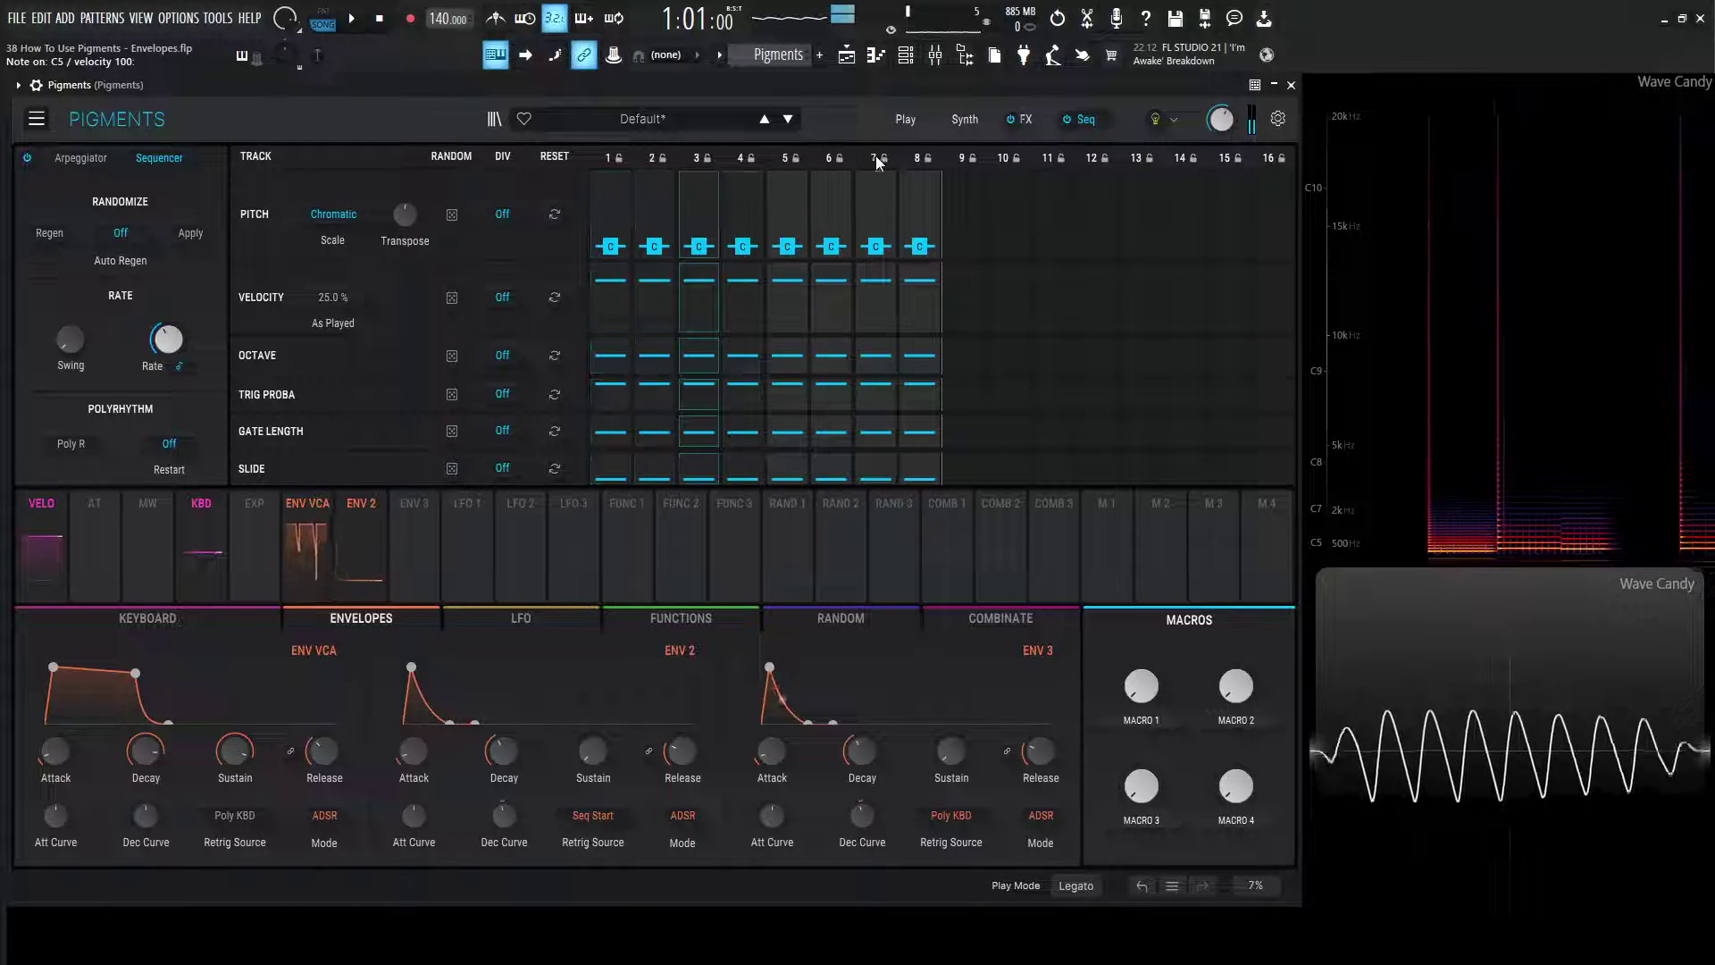
Step: Play several notes on the synth page to examine the Seq Start triggering of ENV 2, and check the sequencer steps
click(966, 118)
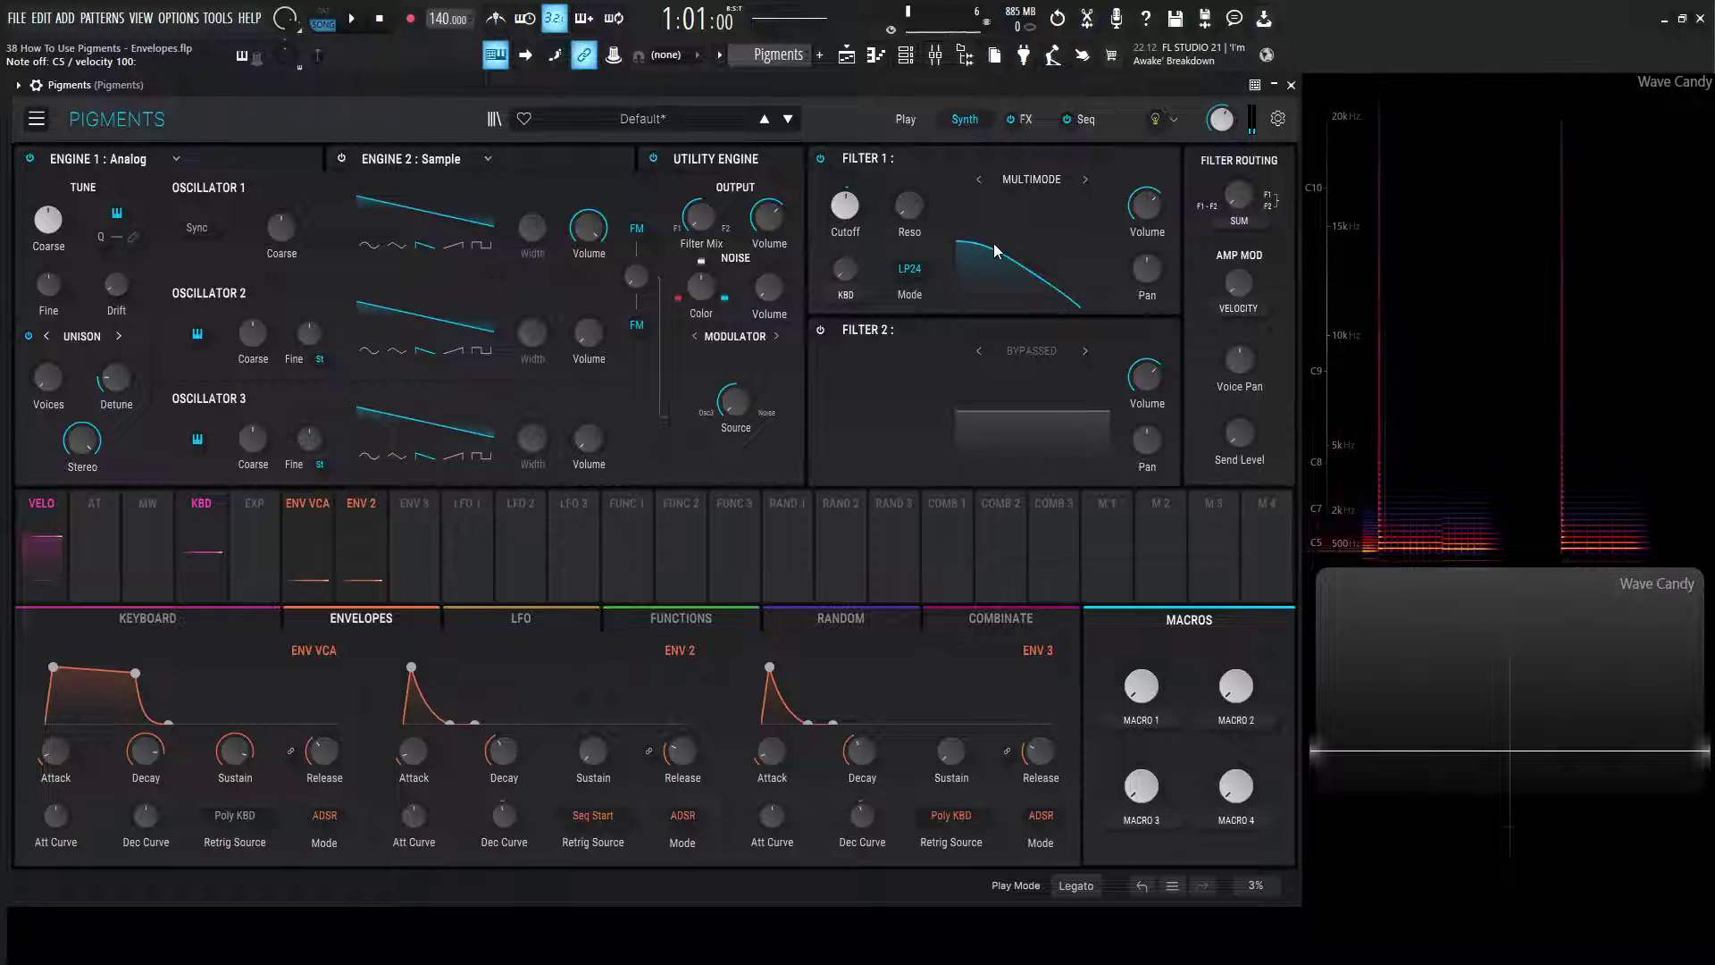
key(j)
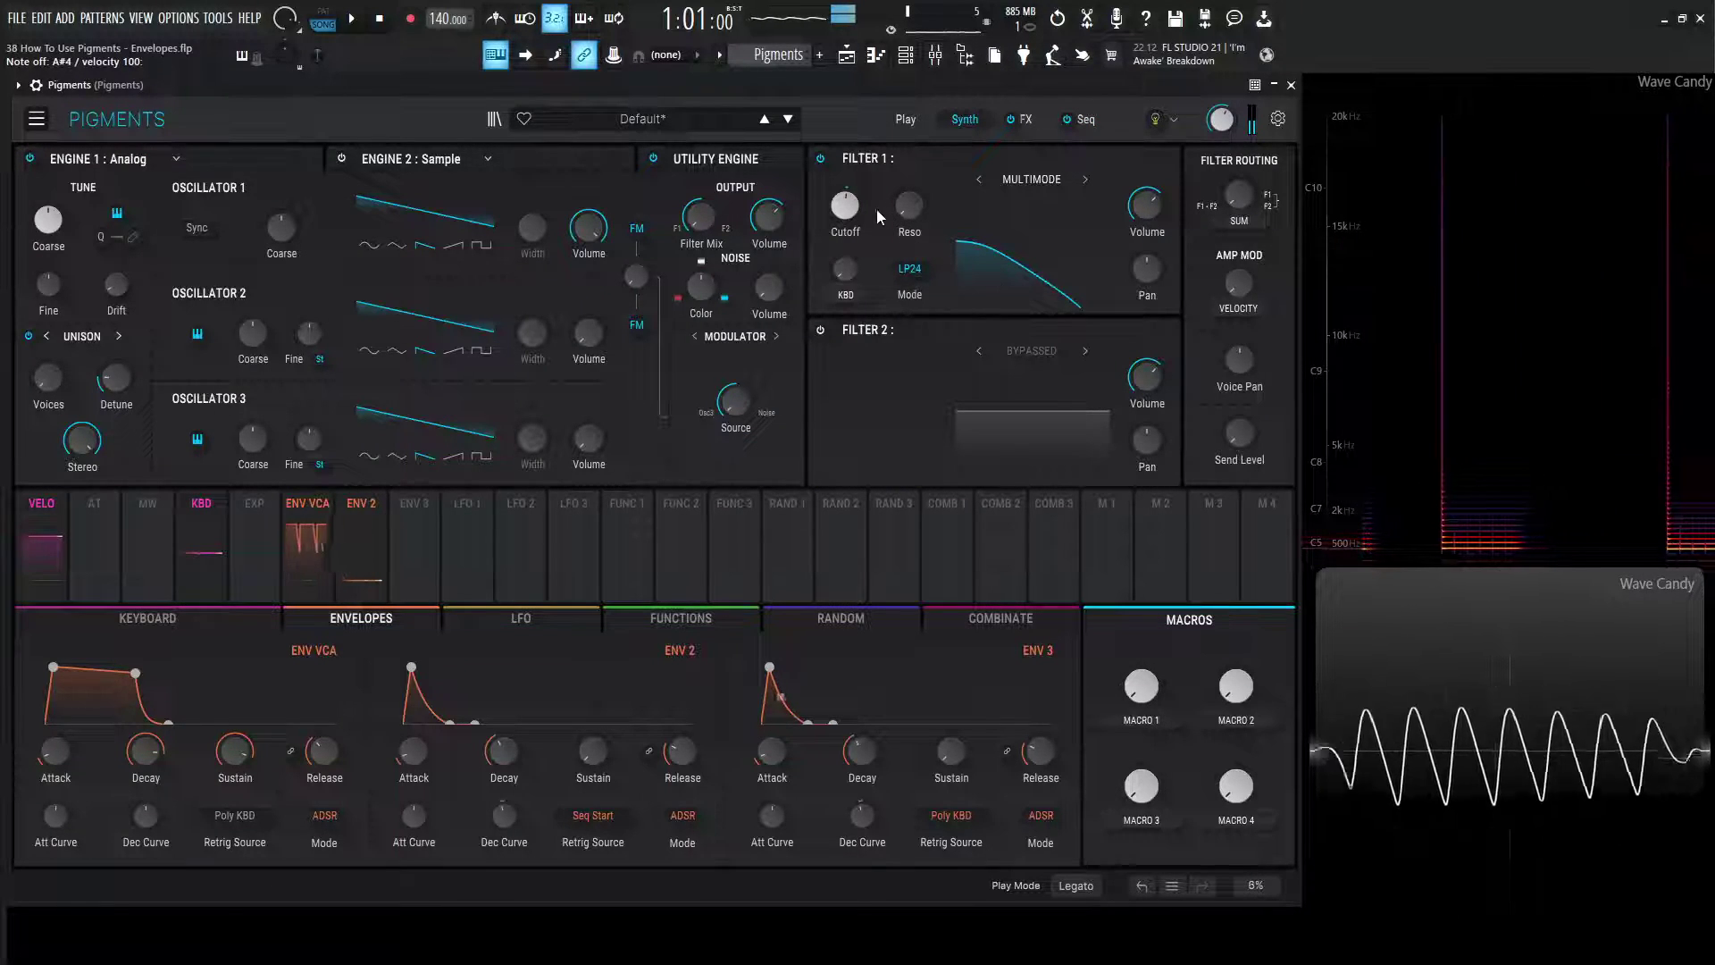
key(j)
key(j)
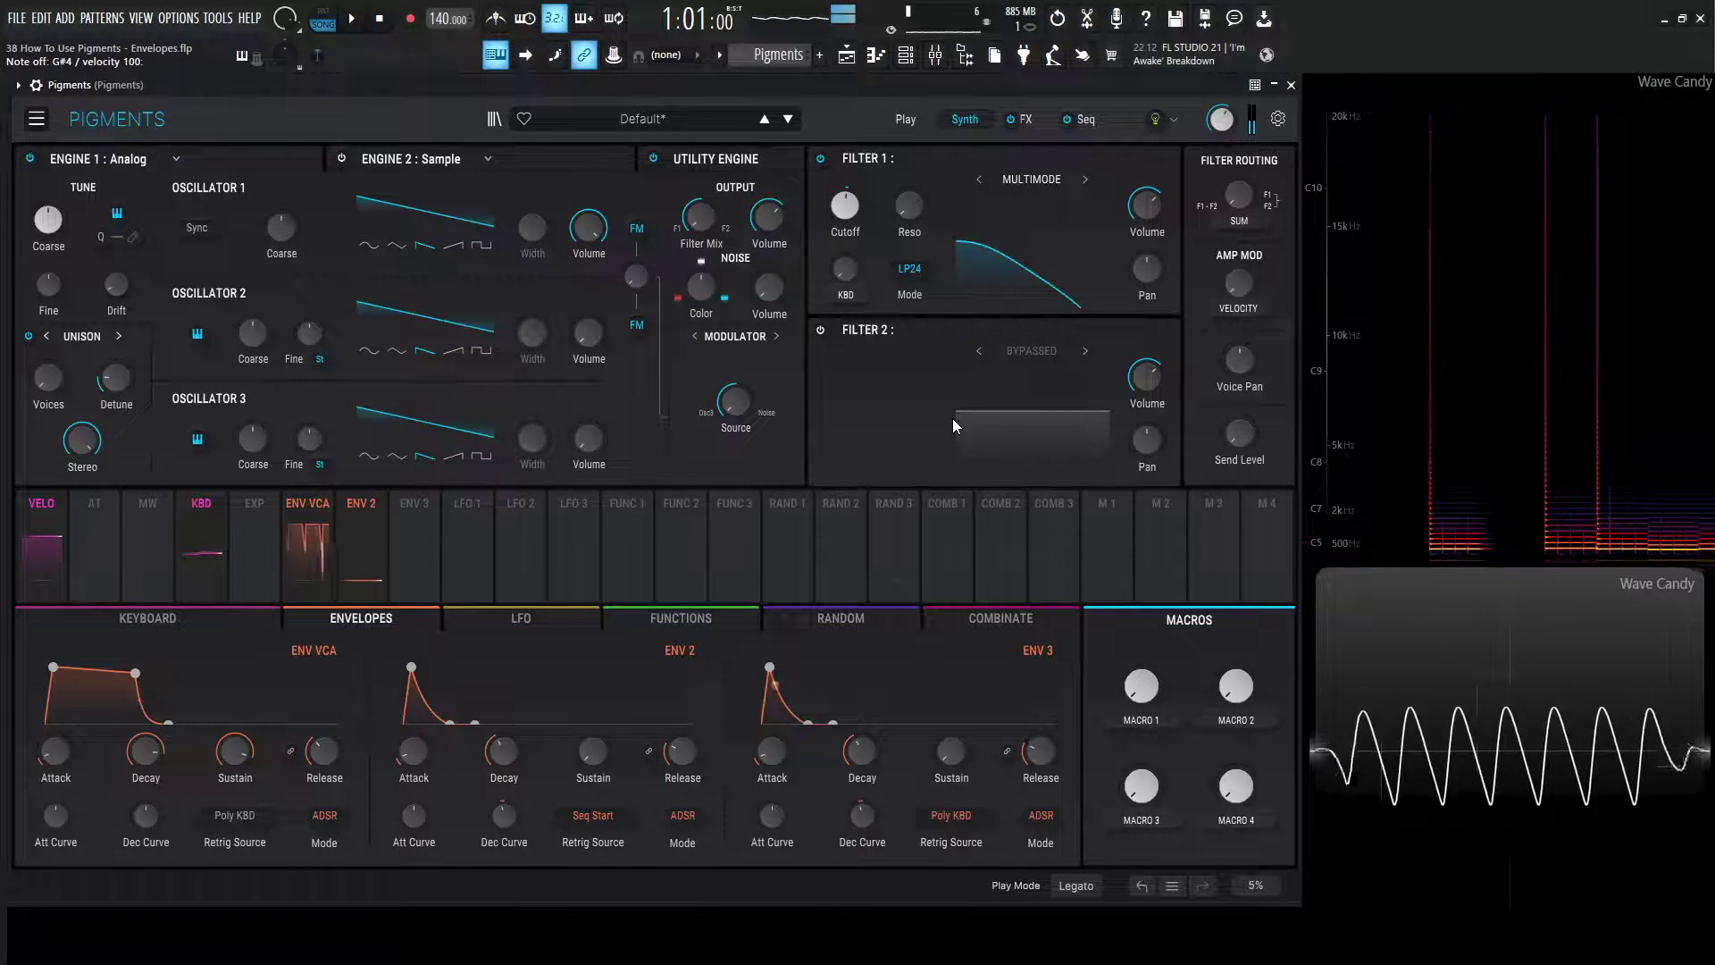
key(q)
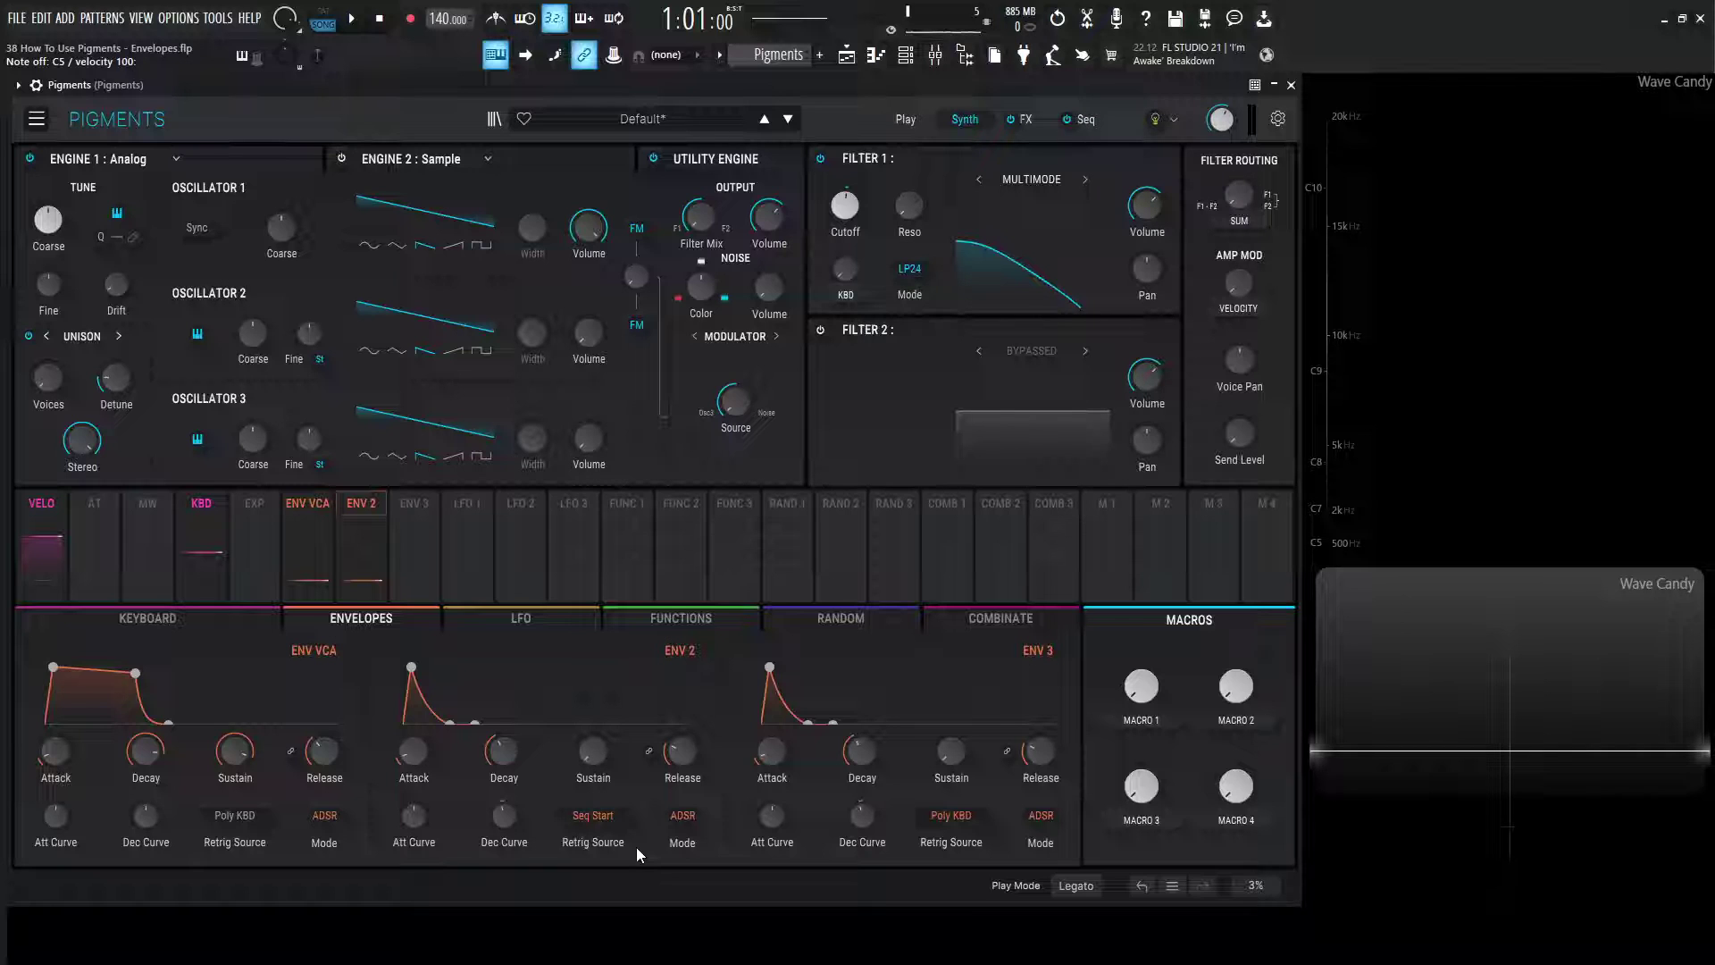
key(z)
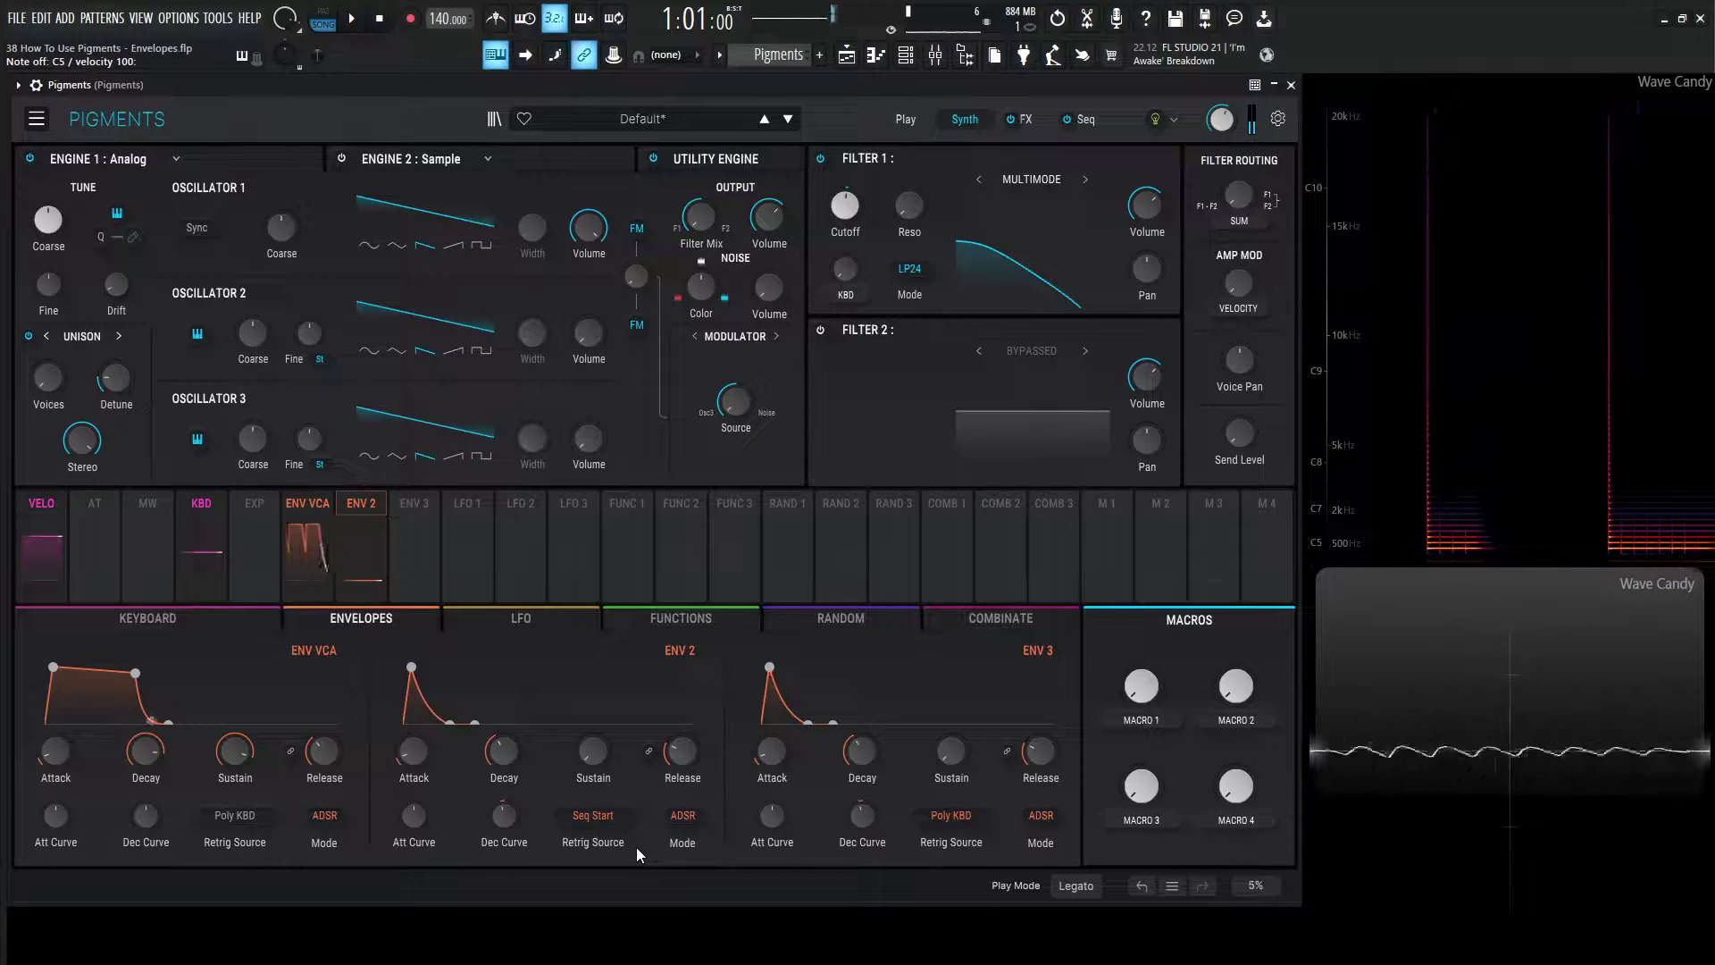
click(1088, 121)
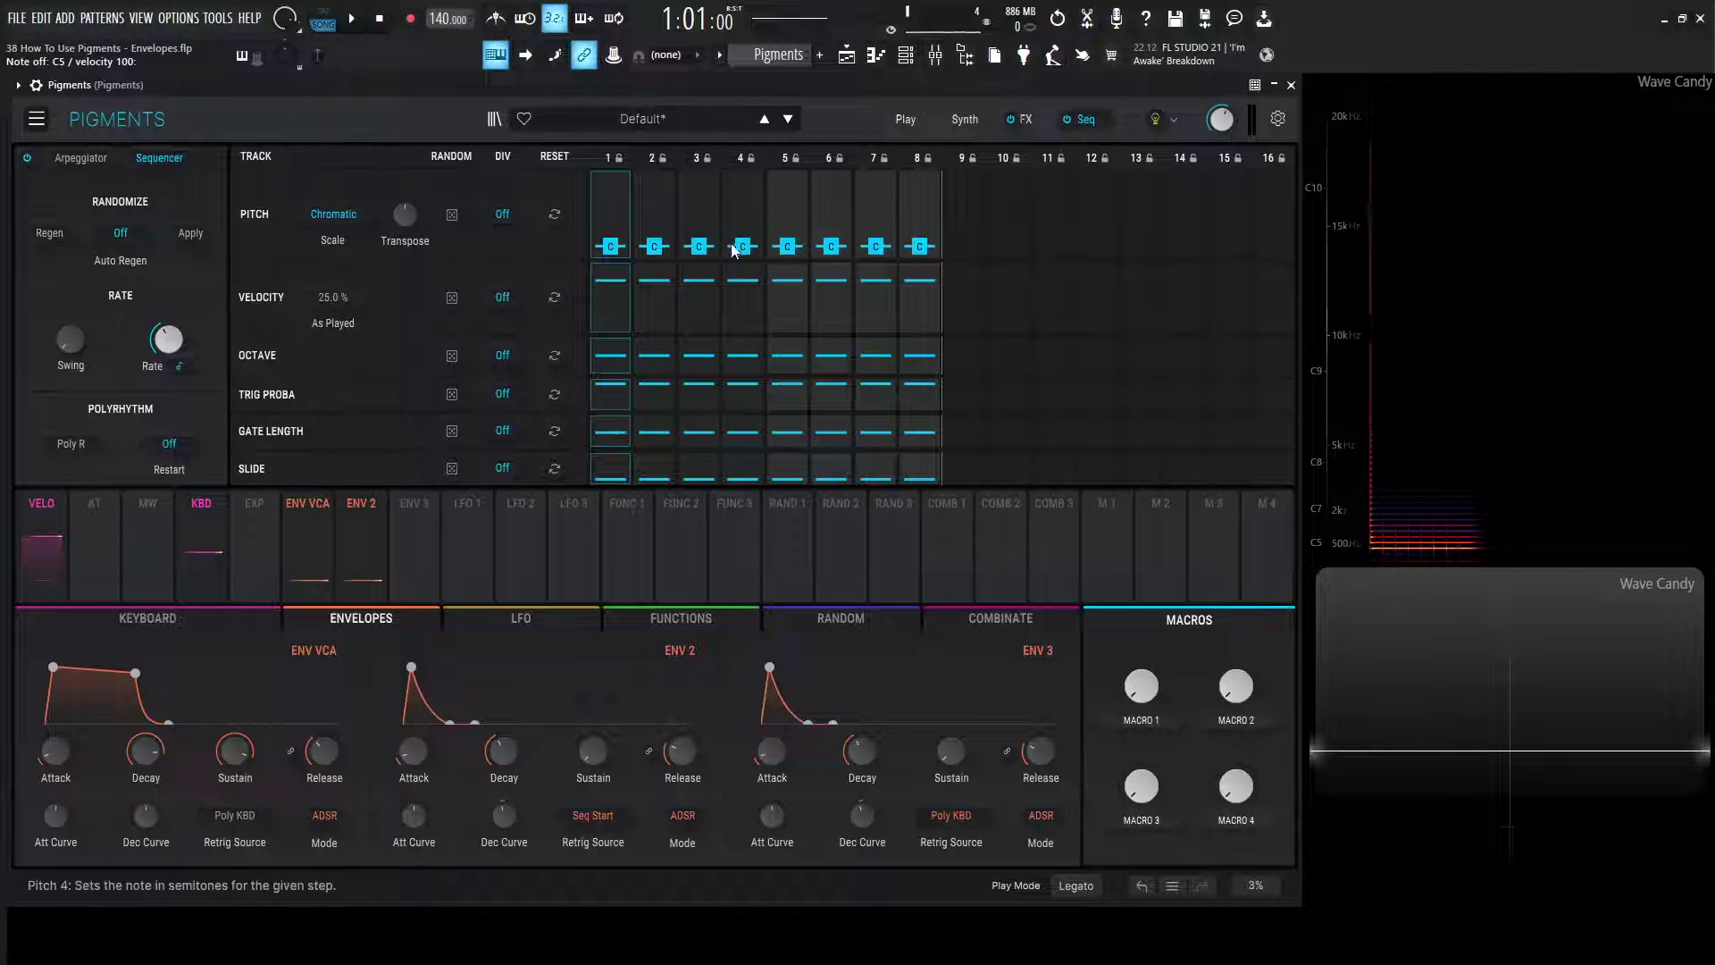
click(968, 121)
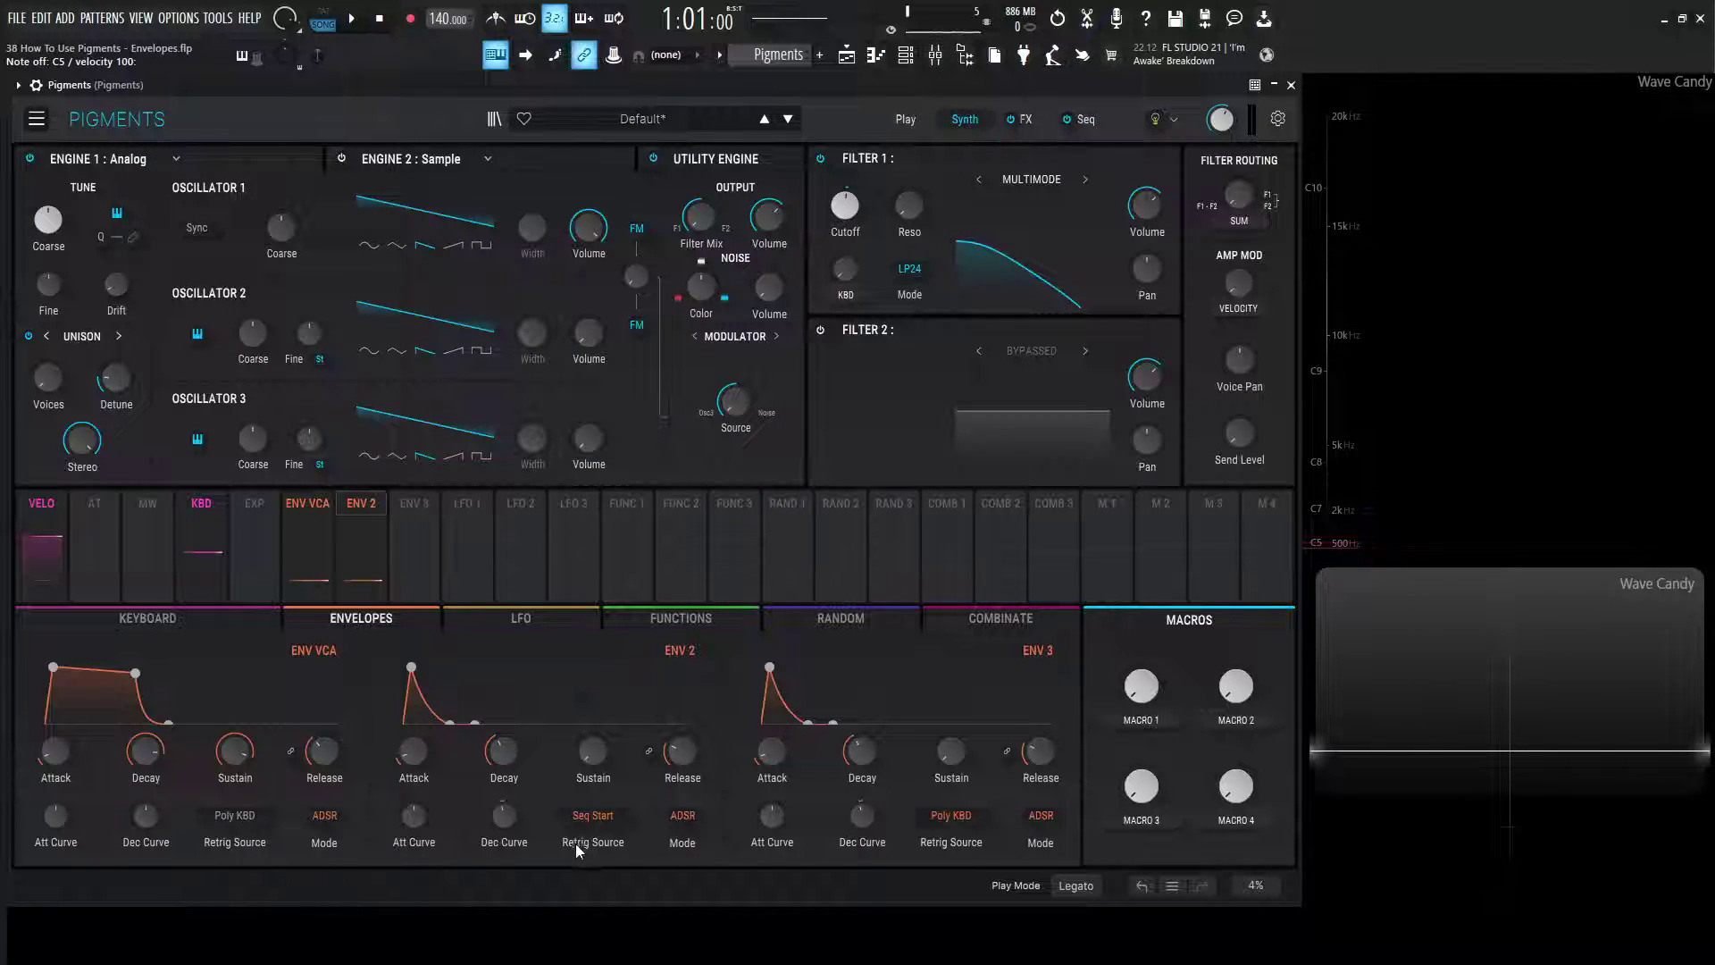
Step: Set the ENV 2 retrig source to Seq Clock and play a note to hear the retriggering
click(599, 818)
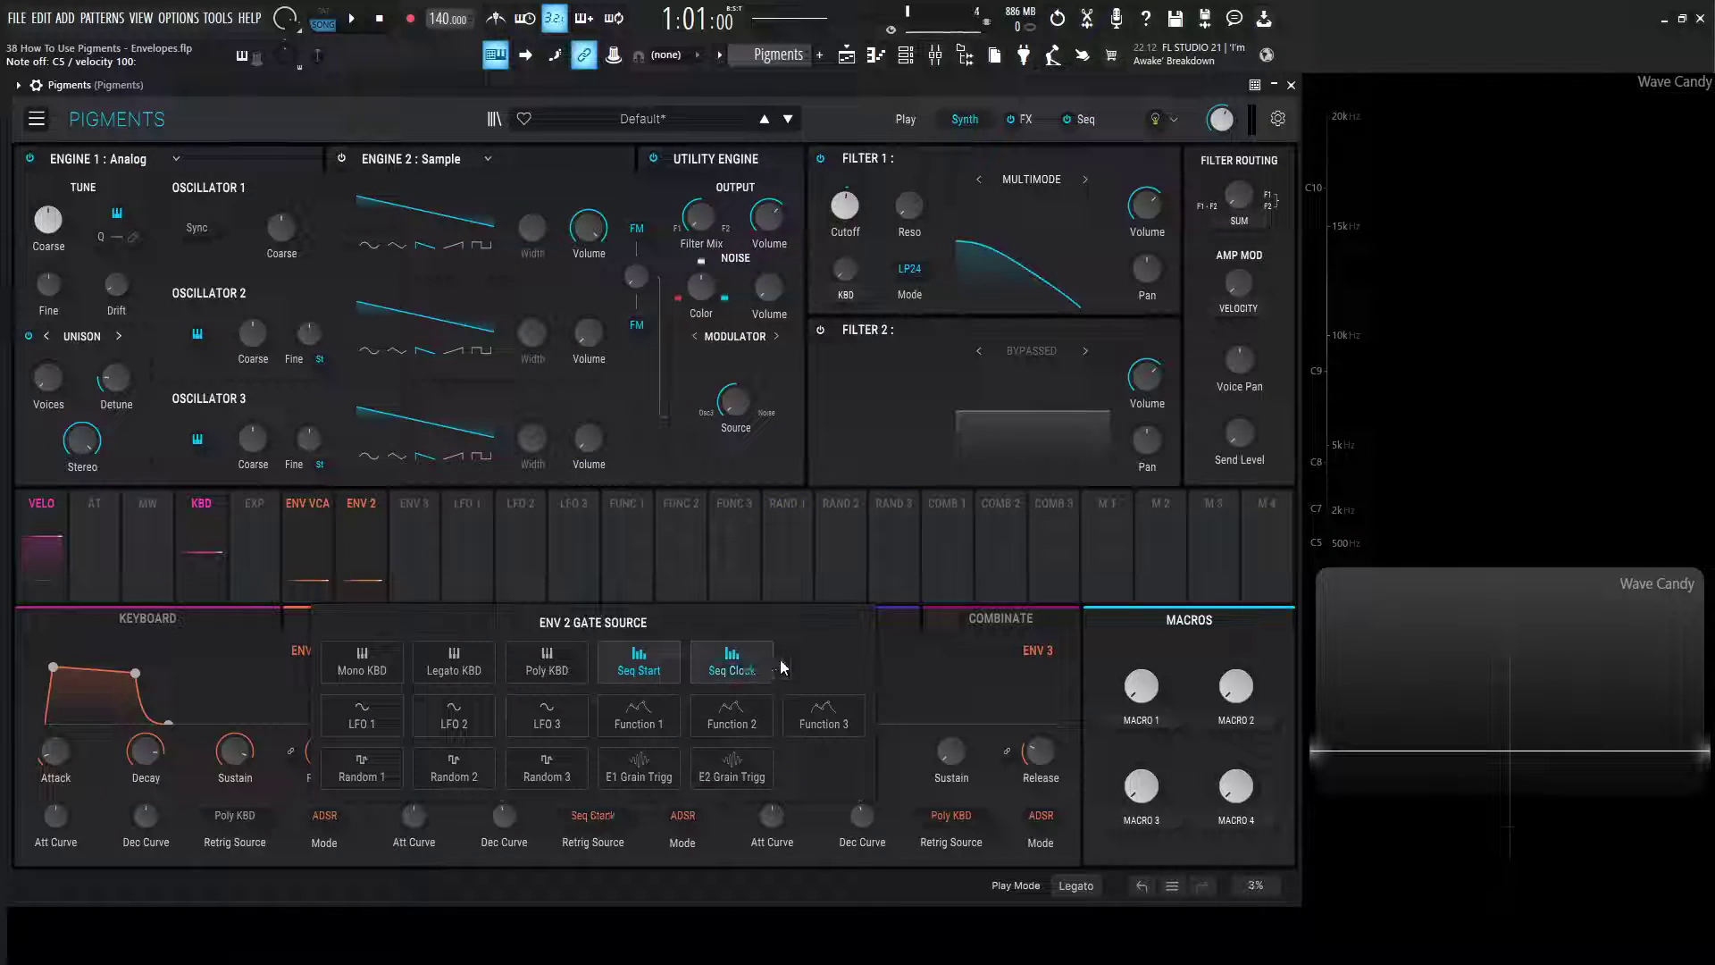
click(733, 665)
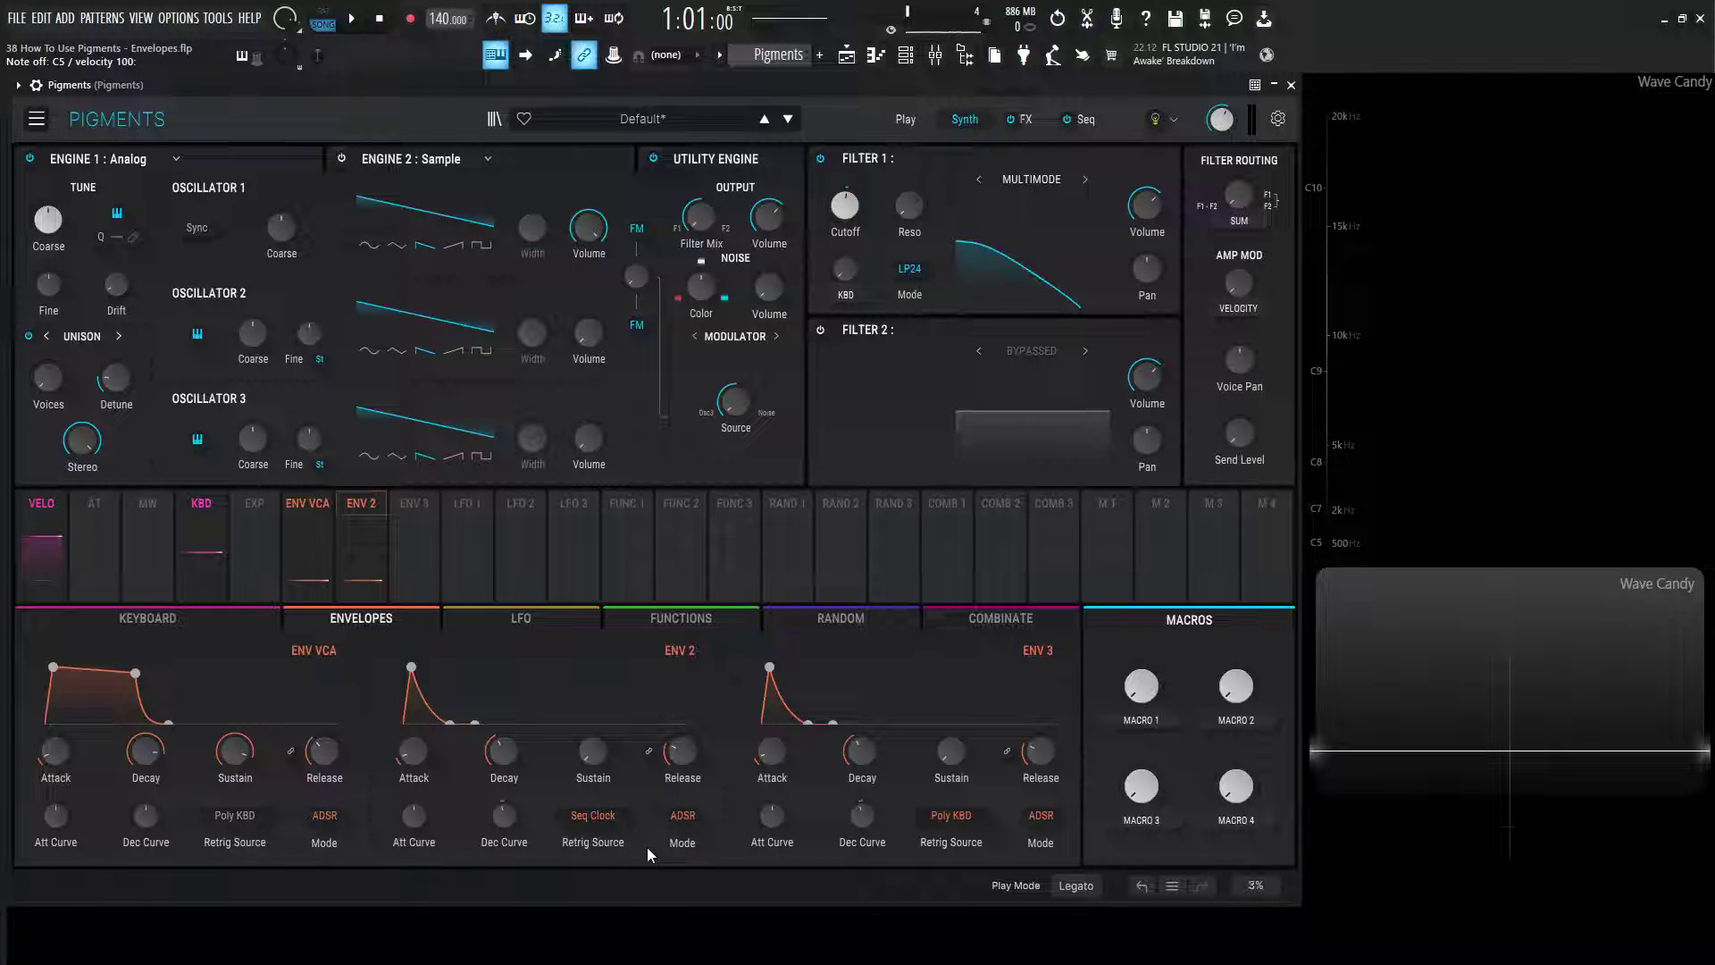
key(q)
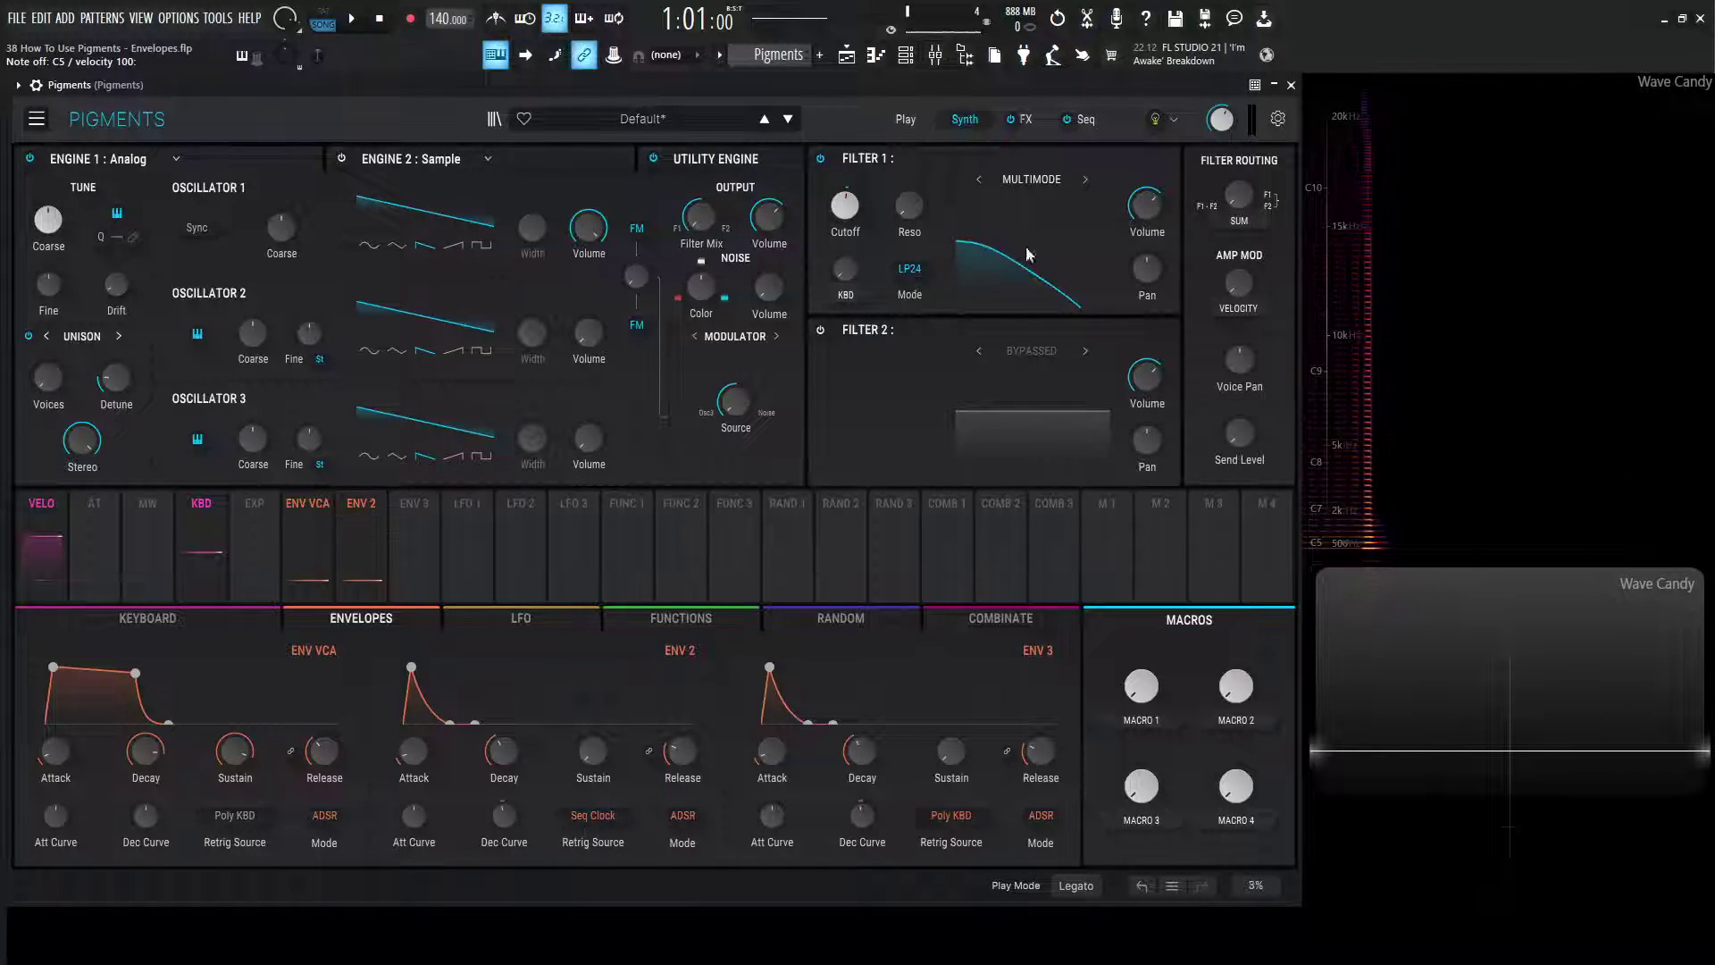
Step: Play a note with the sequencer page open to examine the Seq Clock triggering of ENV 2, and return to the synth page
click(1087, 122)
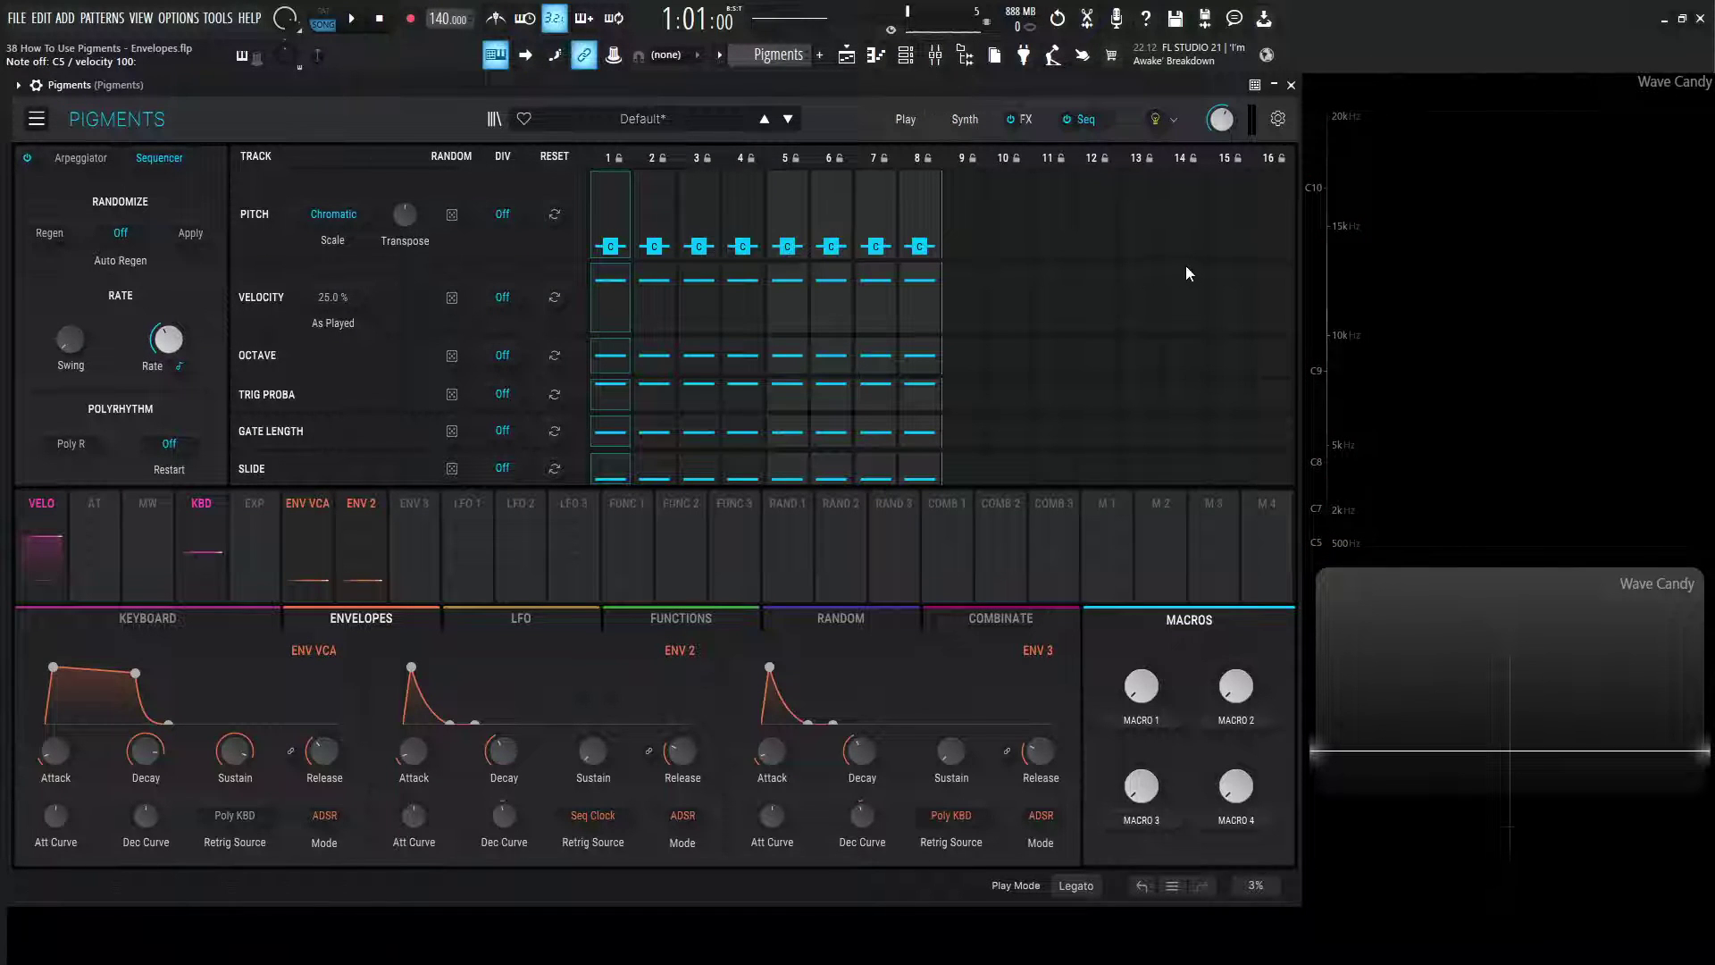
key(z)
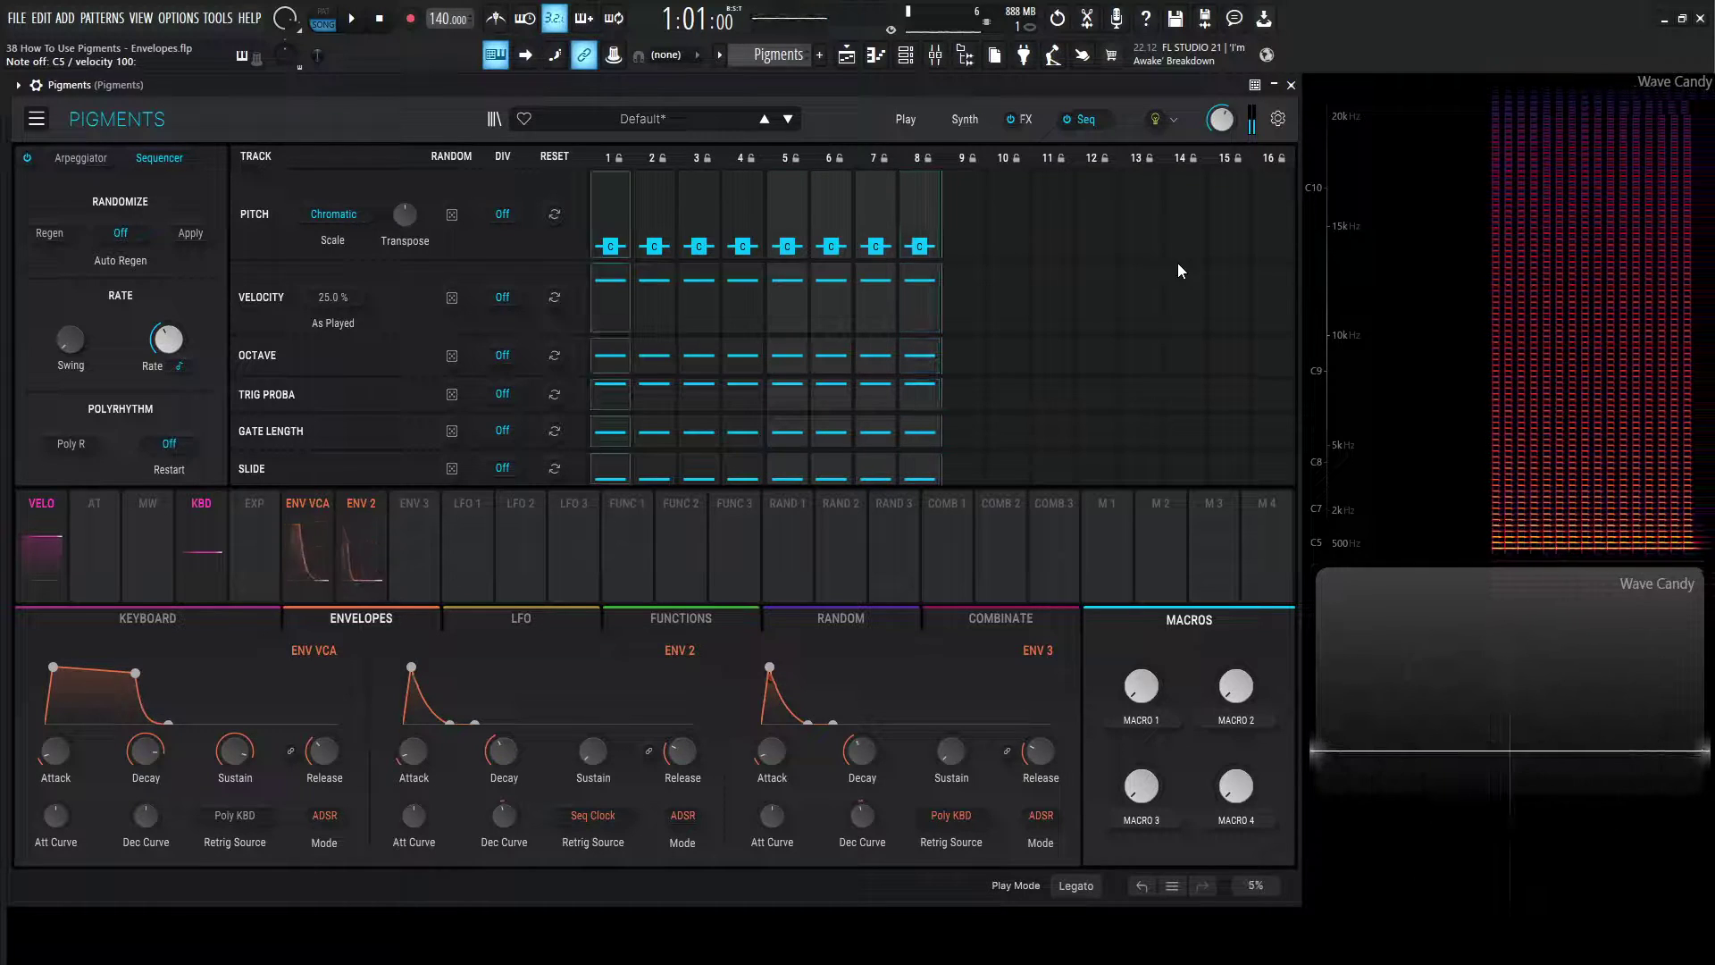
click(965, 119)
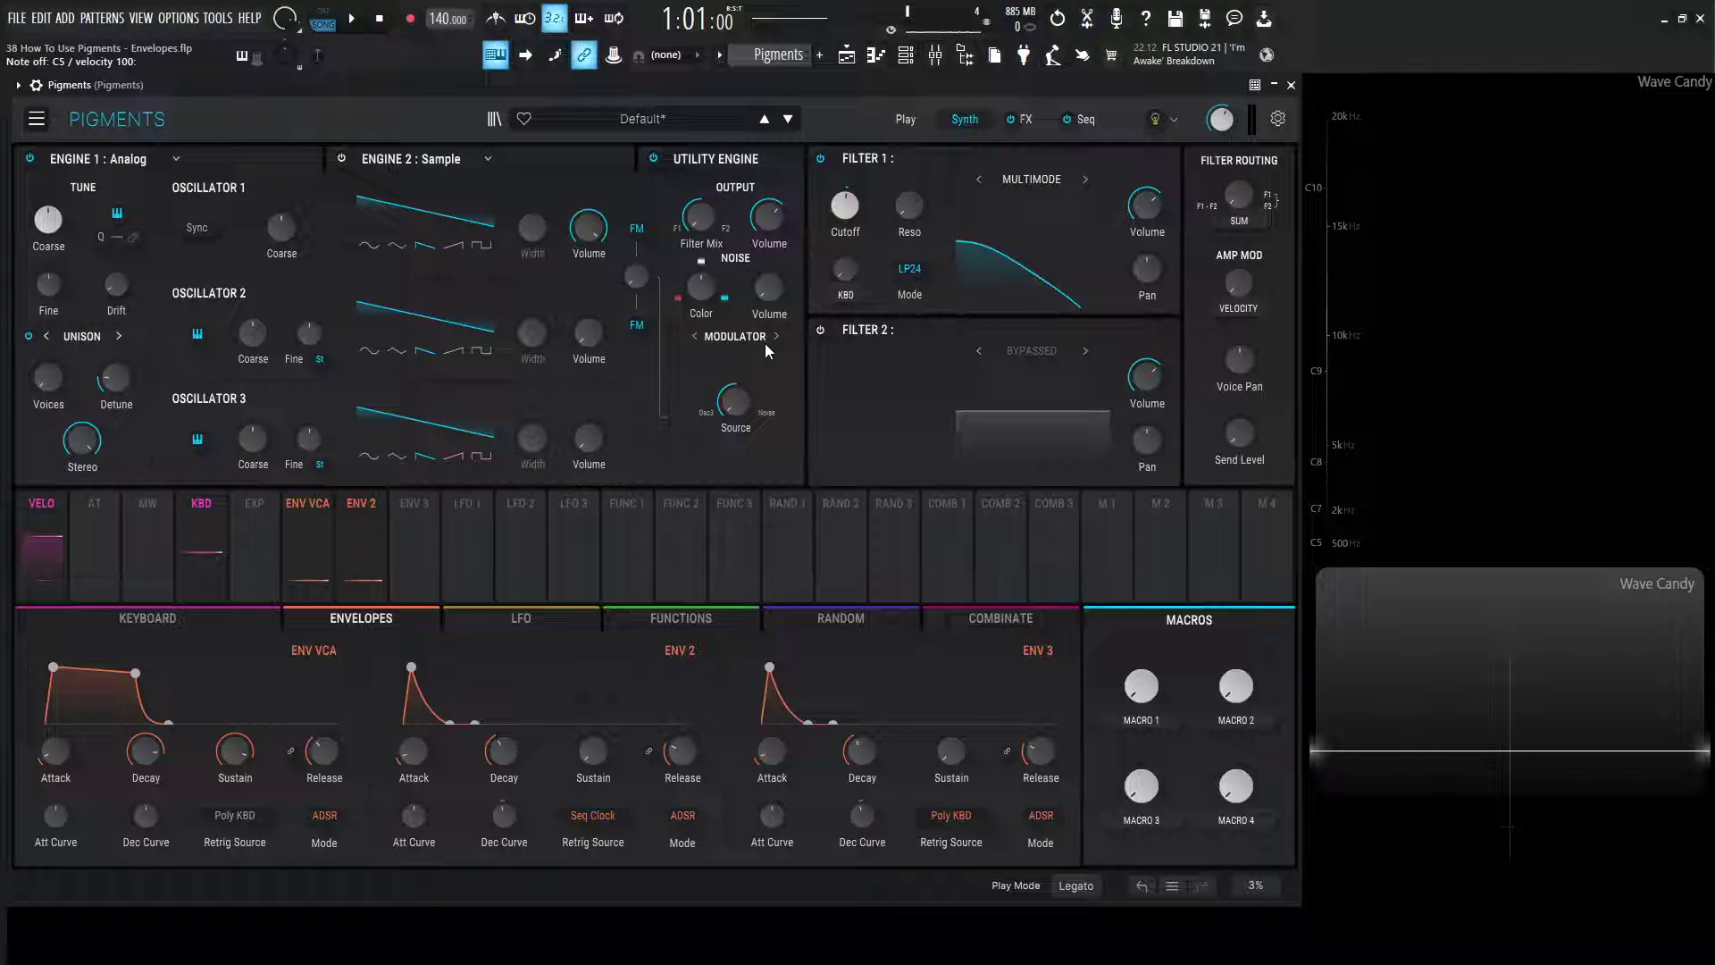
Step: Set the ENV 2 retrig source to LFO 1 and show the LFO settings
click(608, 815)
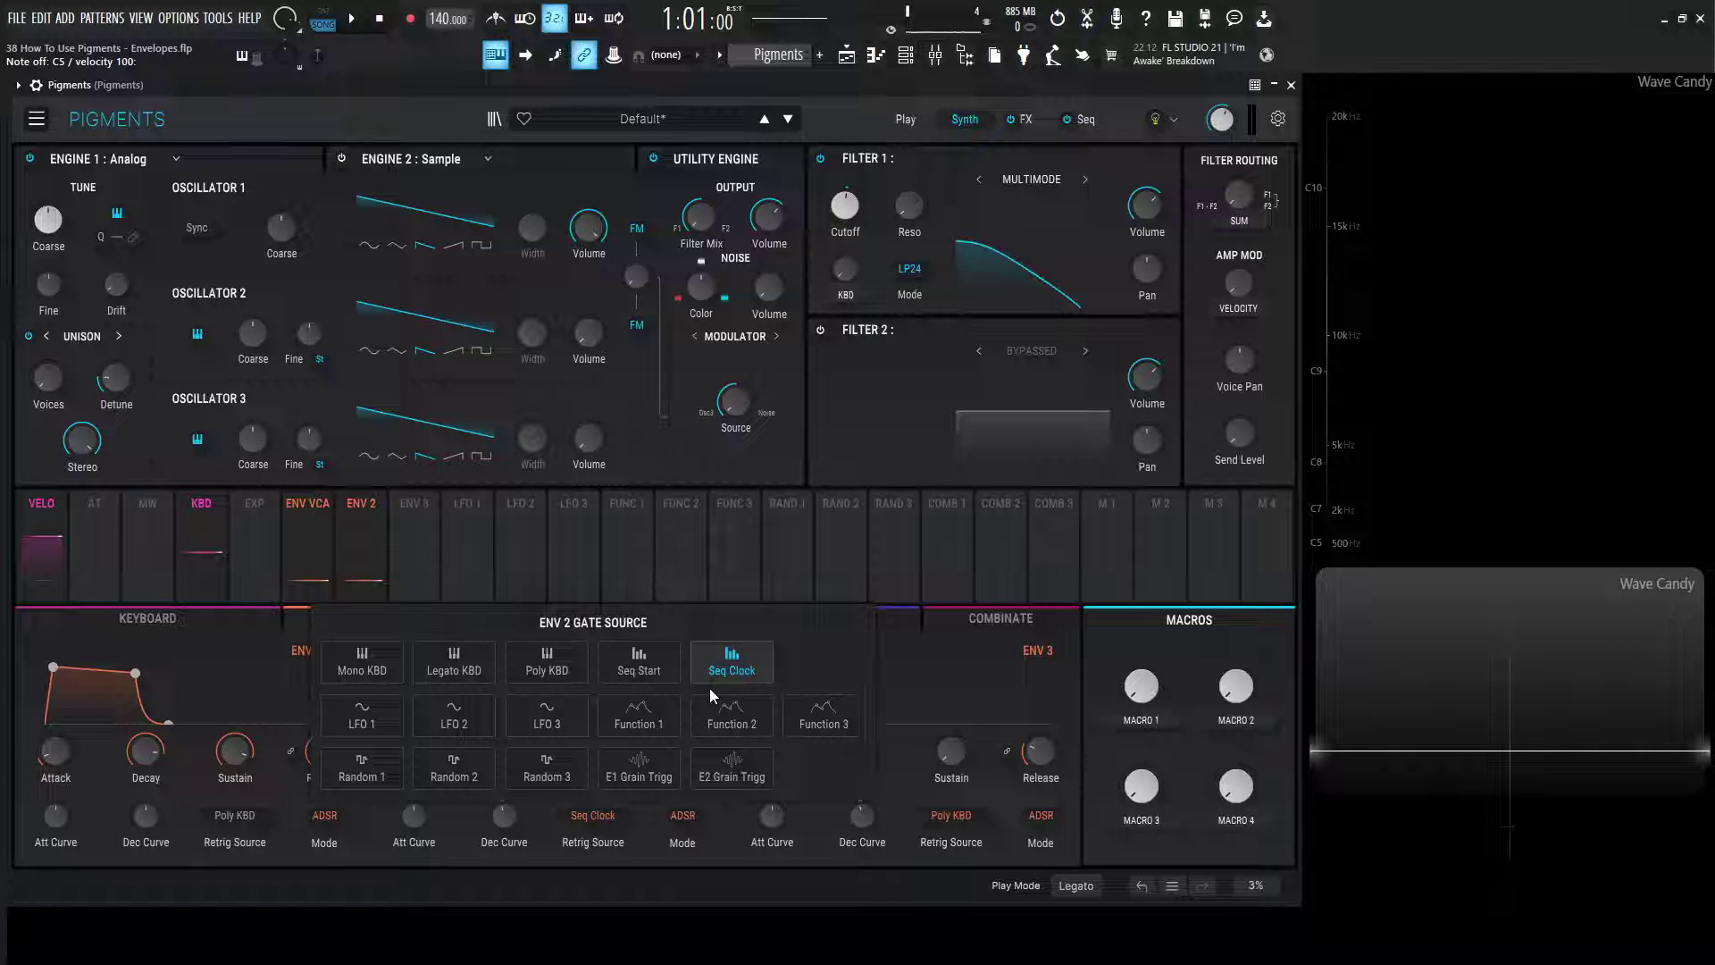
click(373, 720)
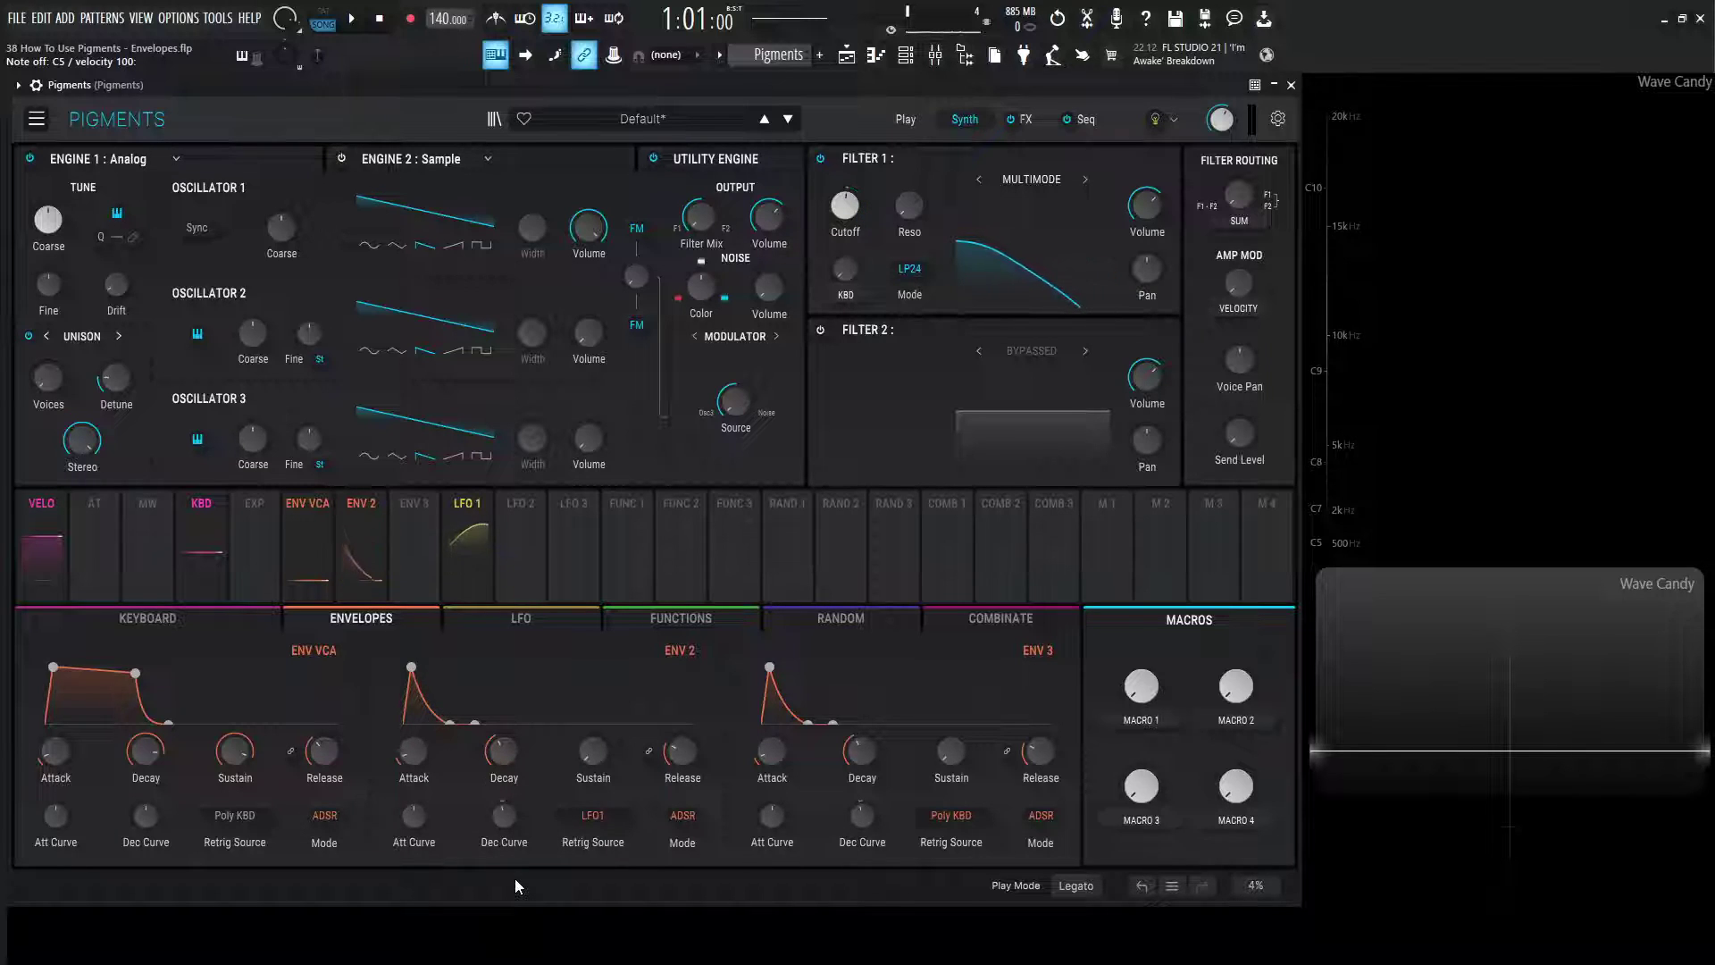
click(364, 580)
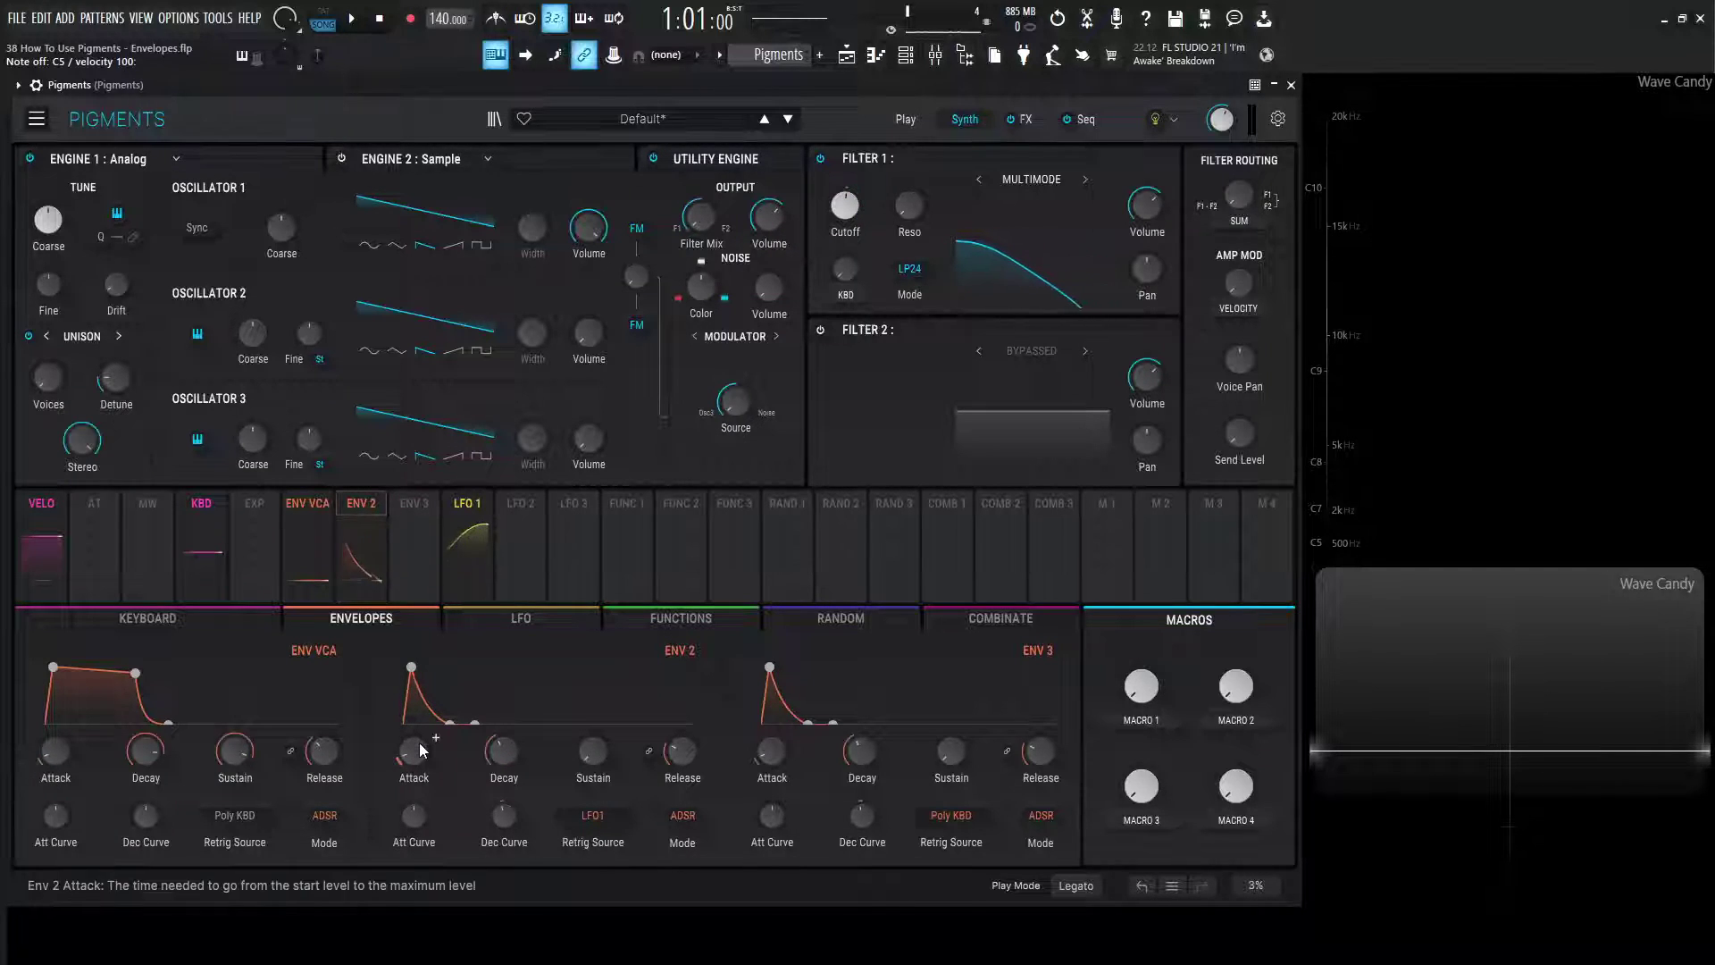
click(504, 620)
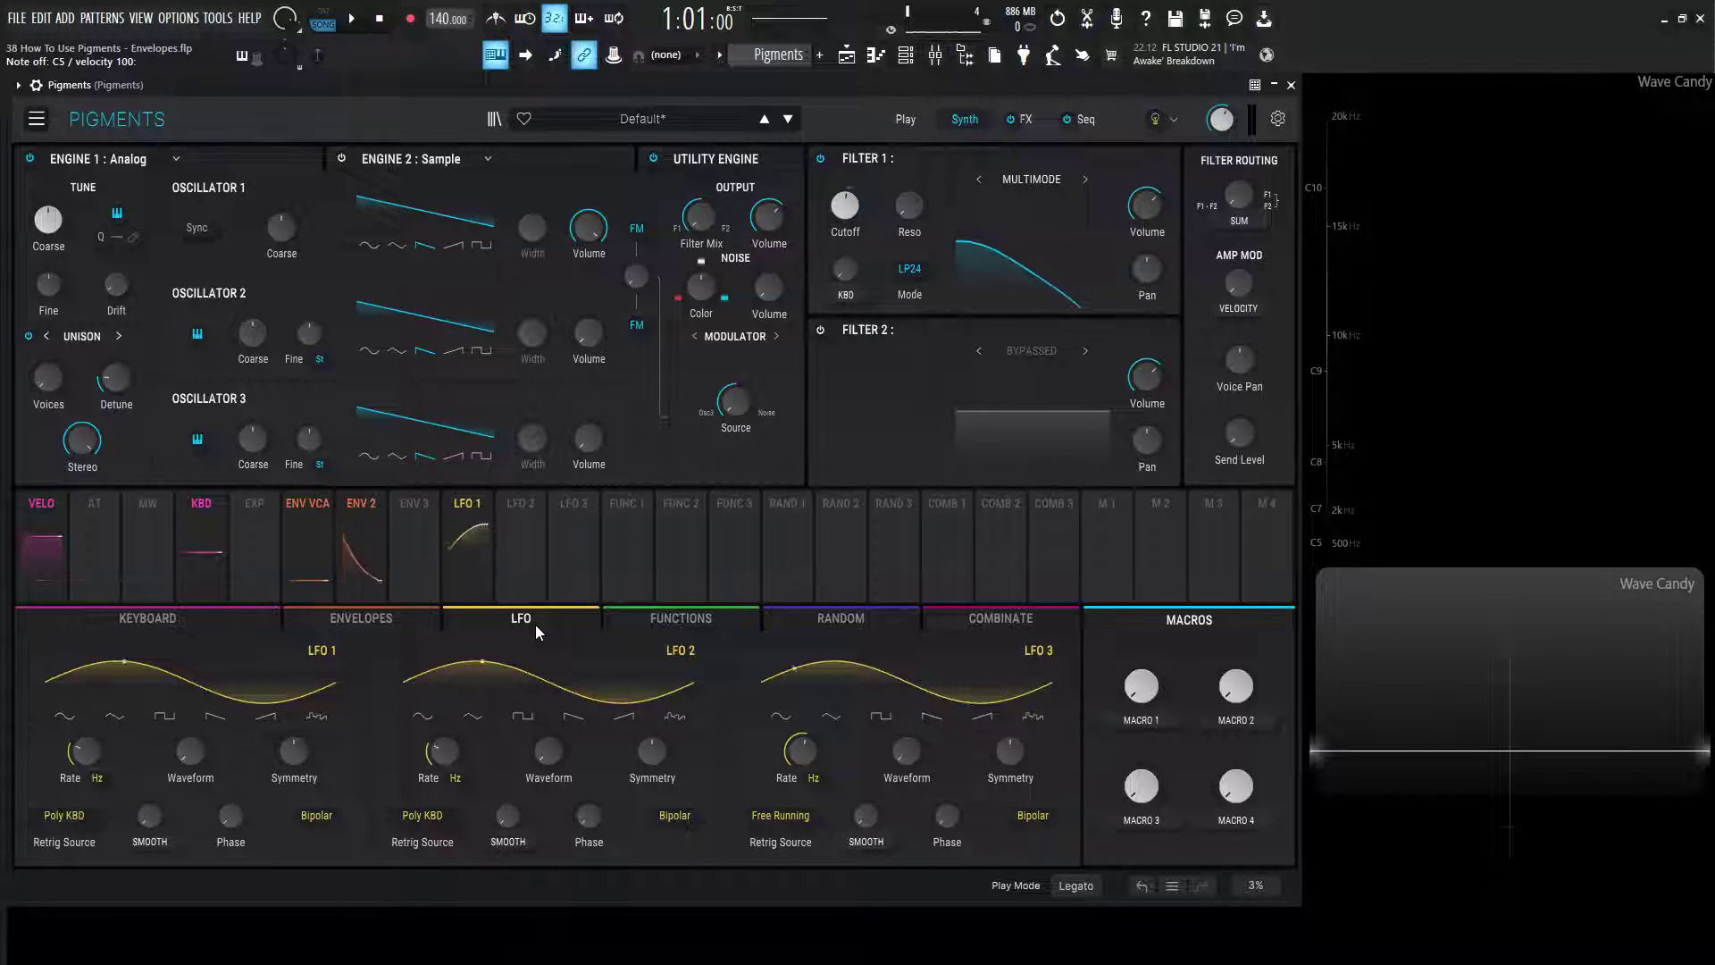
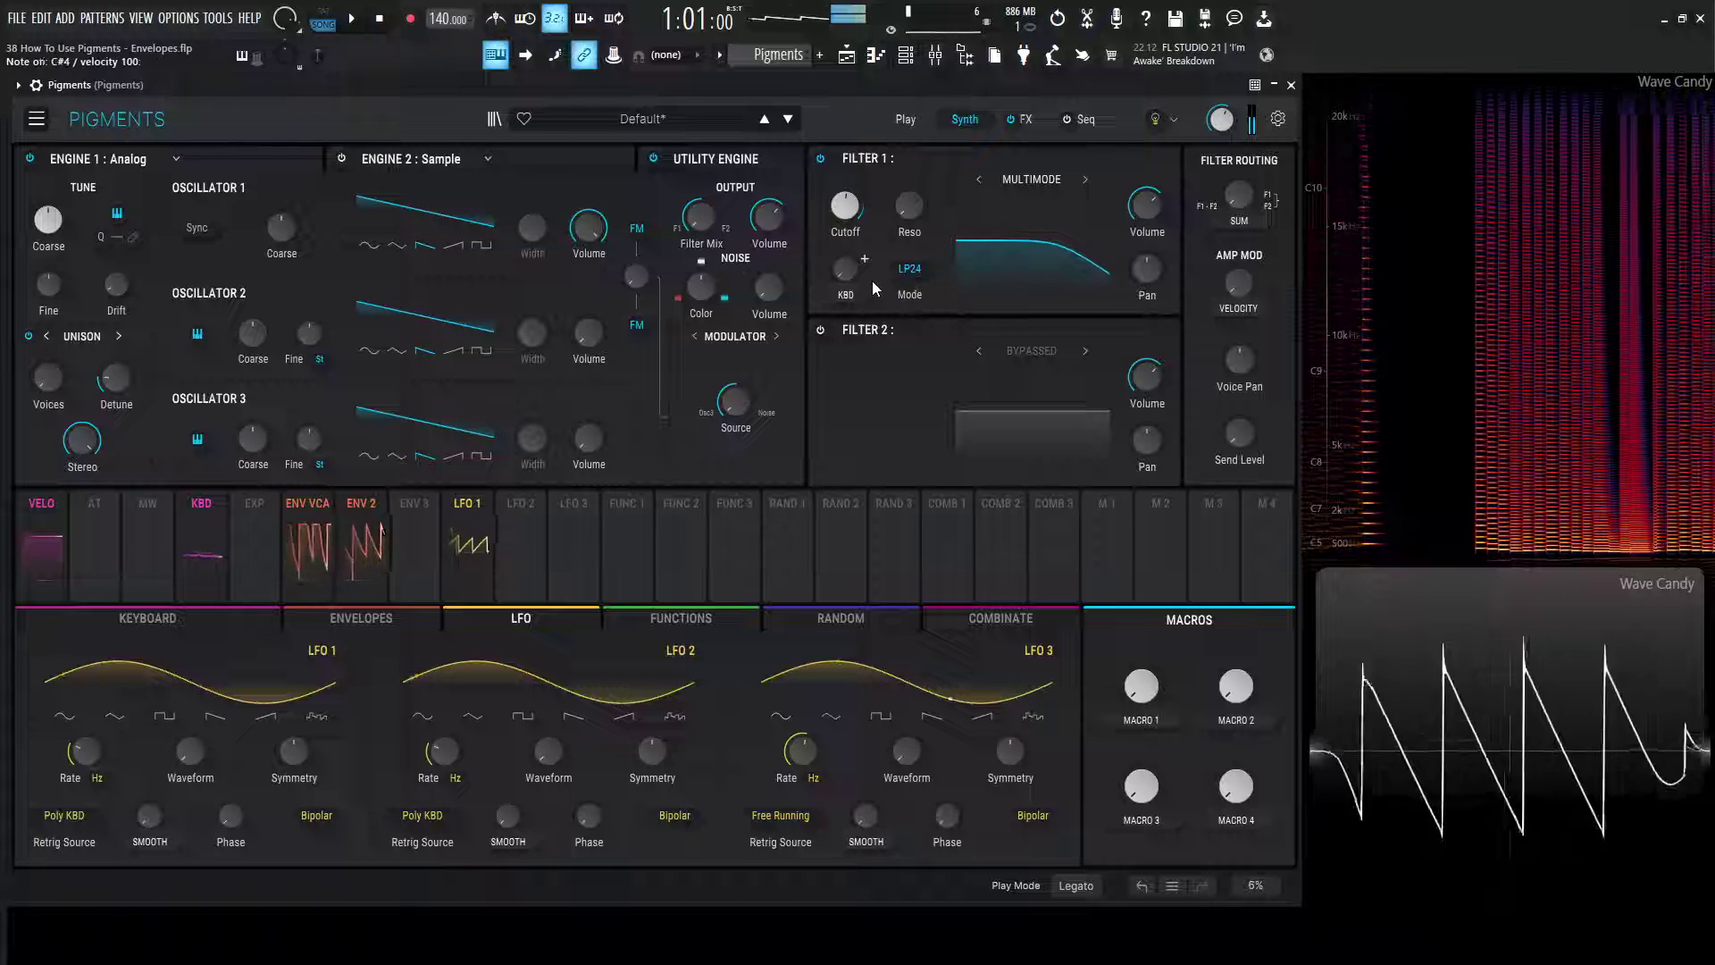
Step: Set the synth's play mode to Poly 8
click(1075, 886)
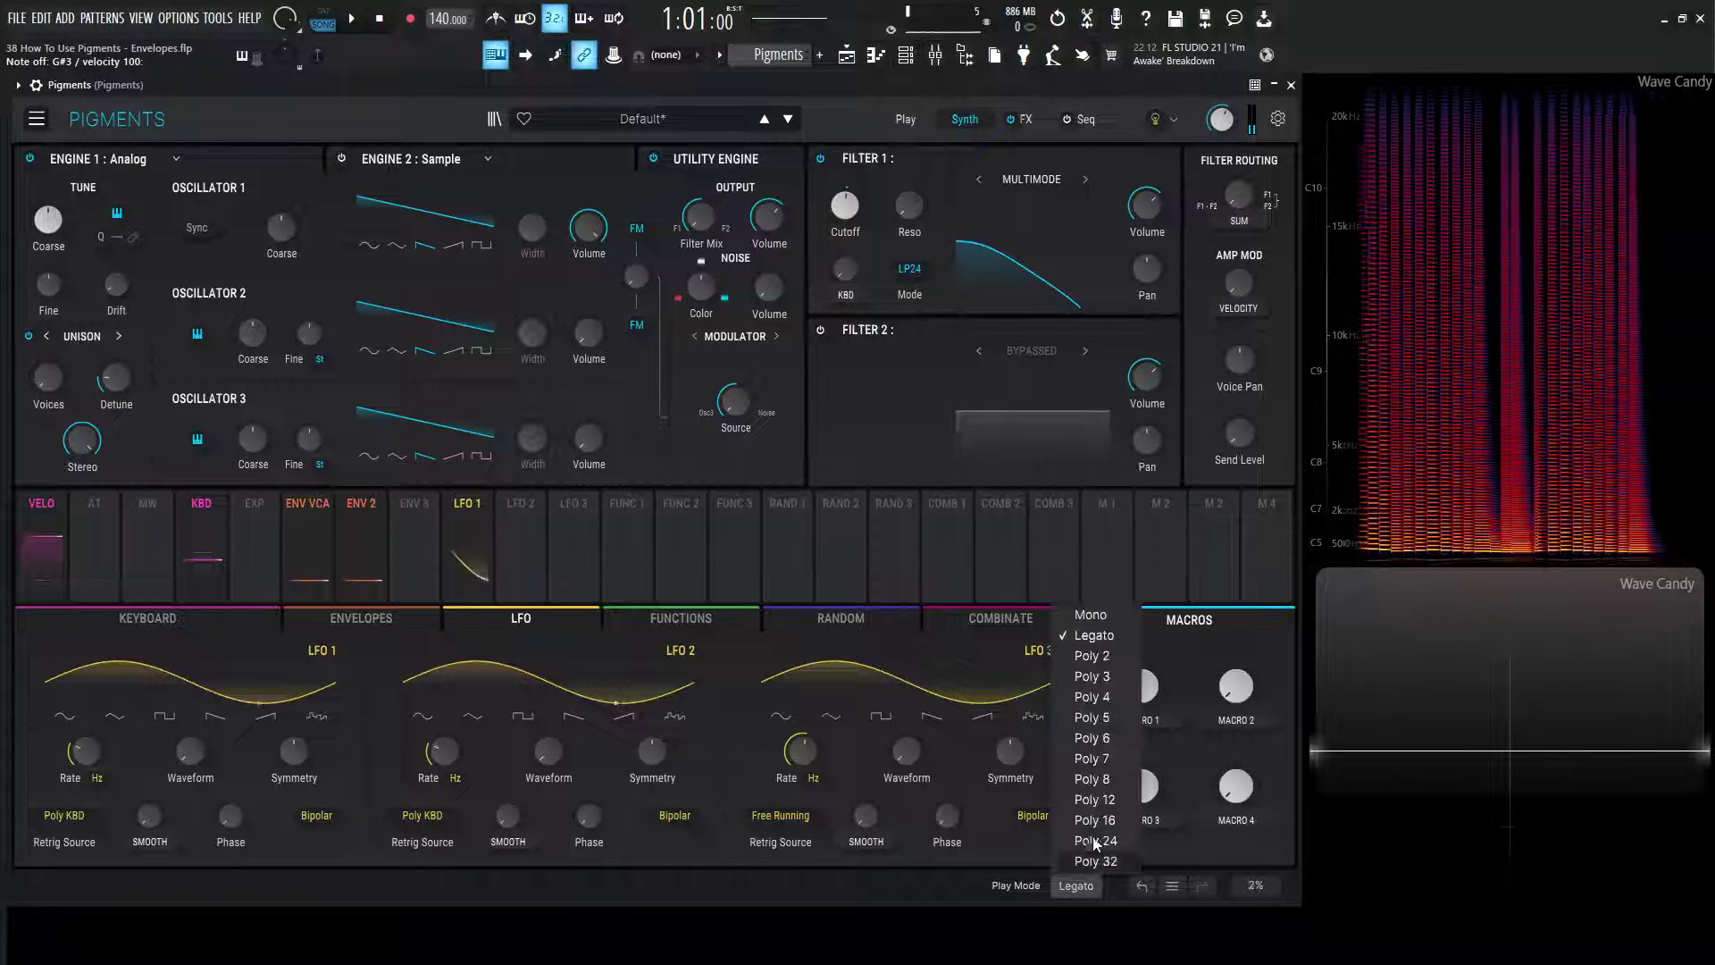
click(1083, 835)
mouse_move(1140, 791)
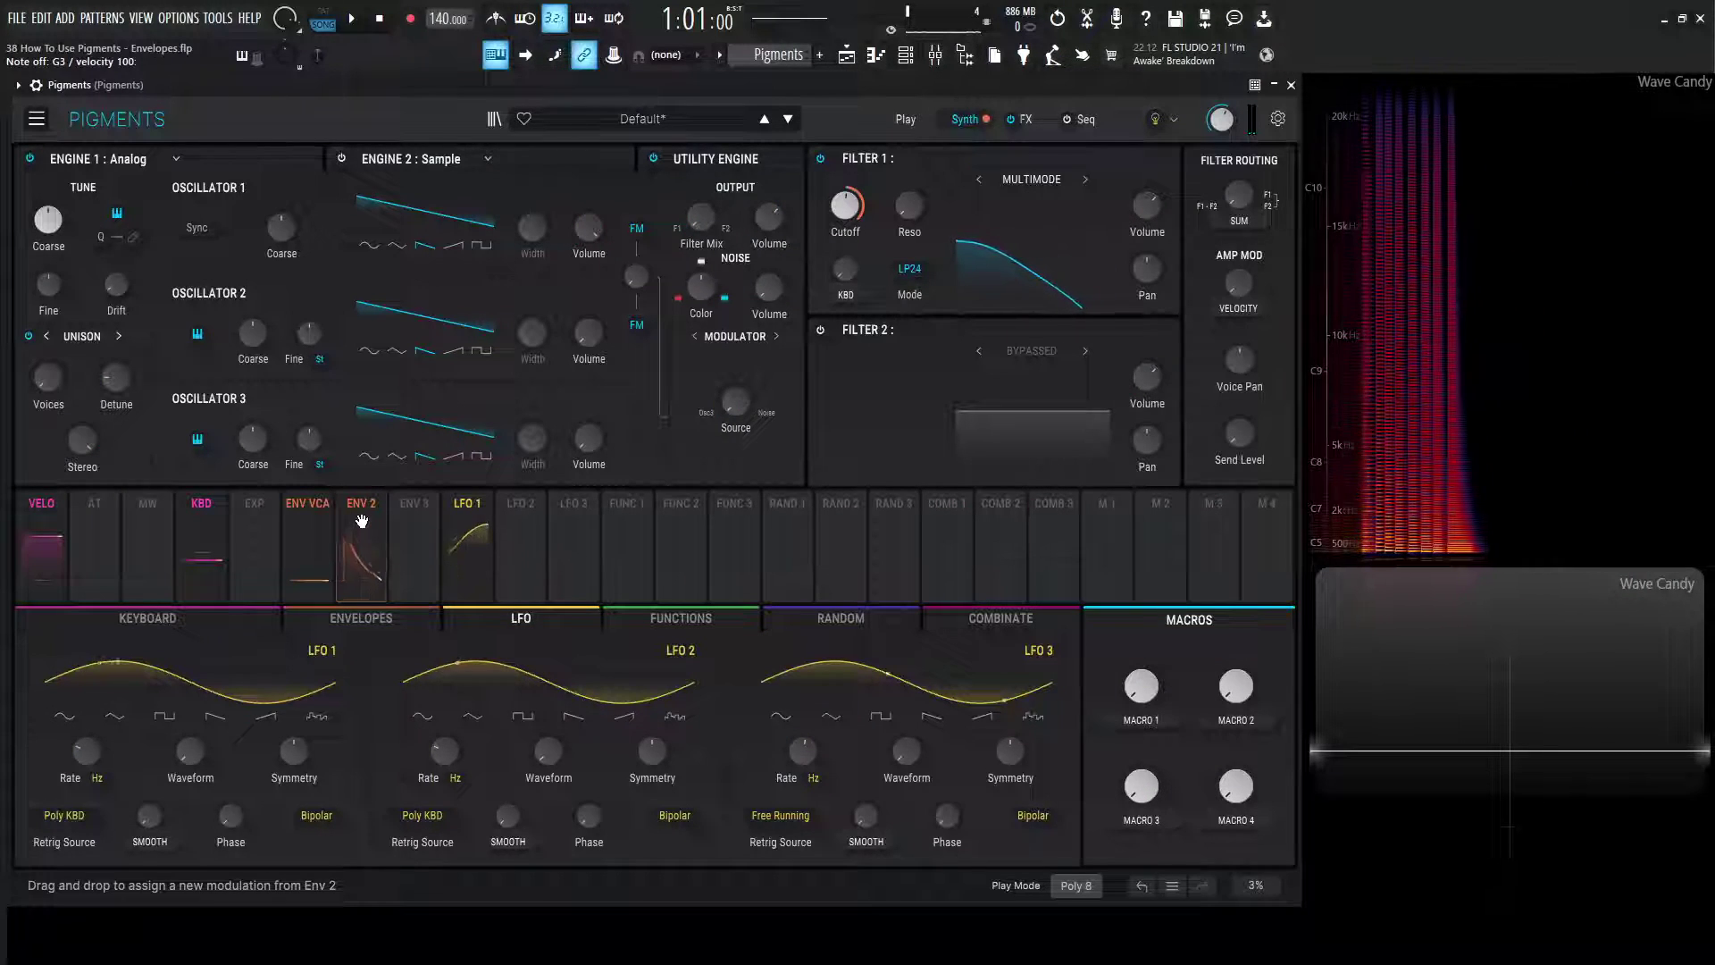
Step: Examine the ENV 2 retrig source options and compare them with the LFO 1 settings
click(360, 548)
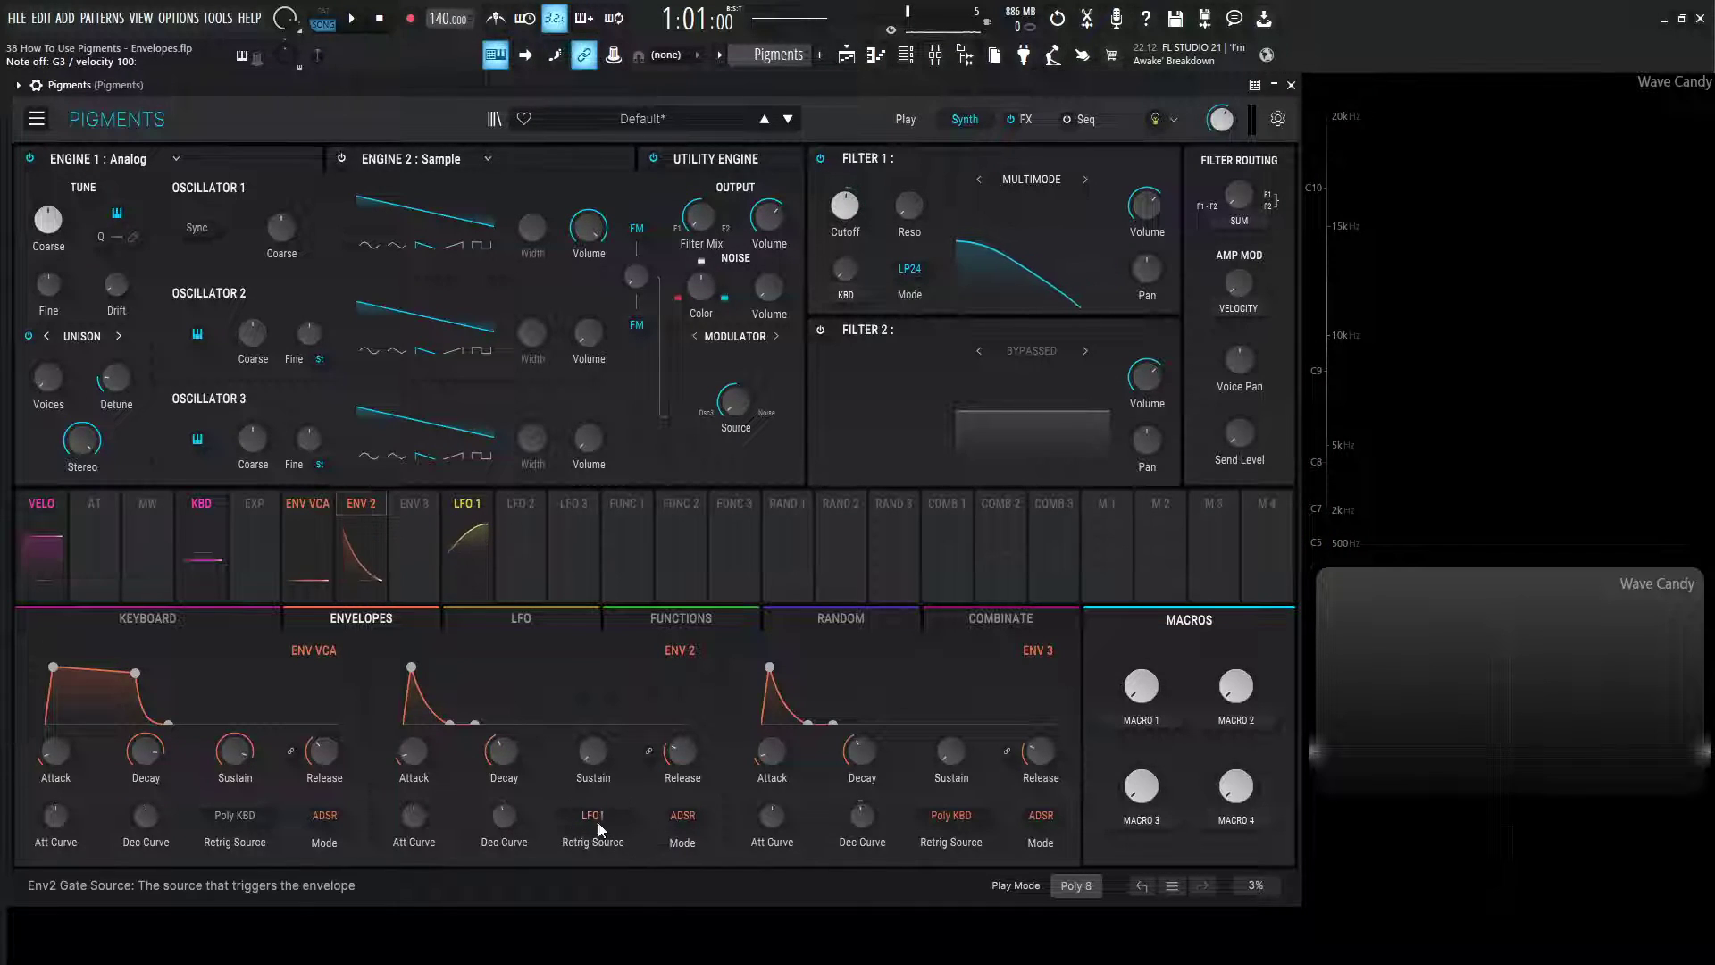
click(535, 625)
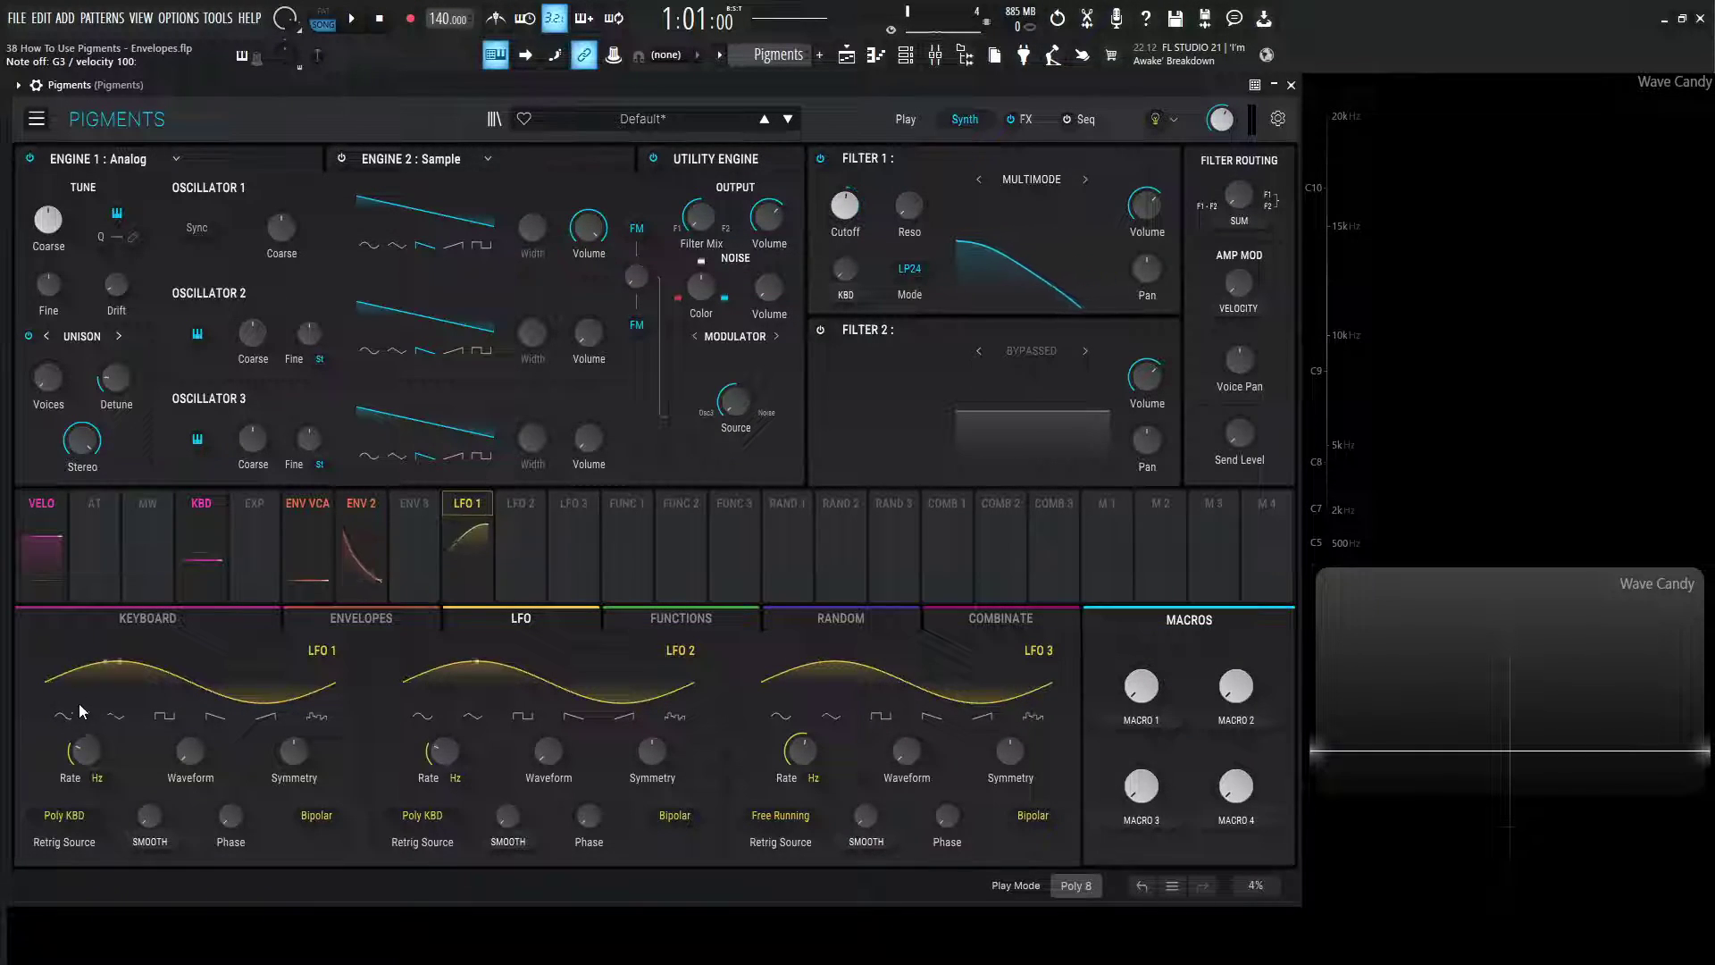
click(368, 621)
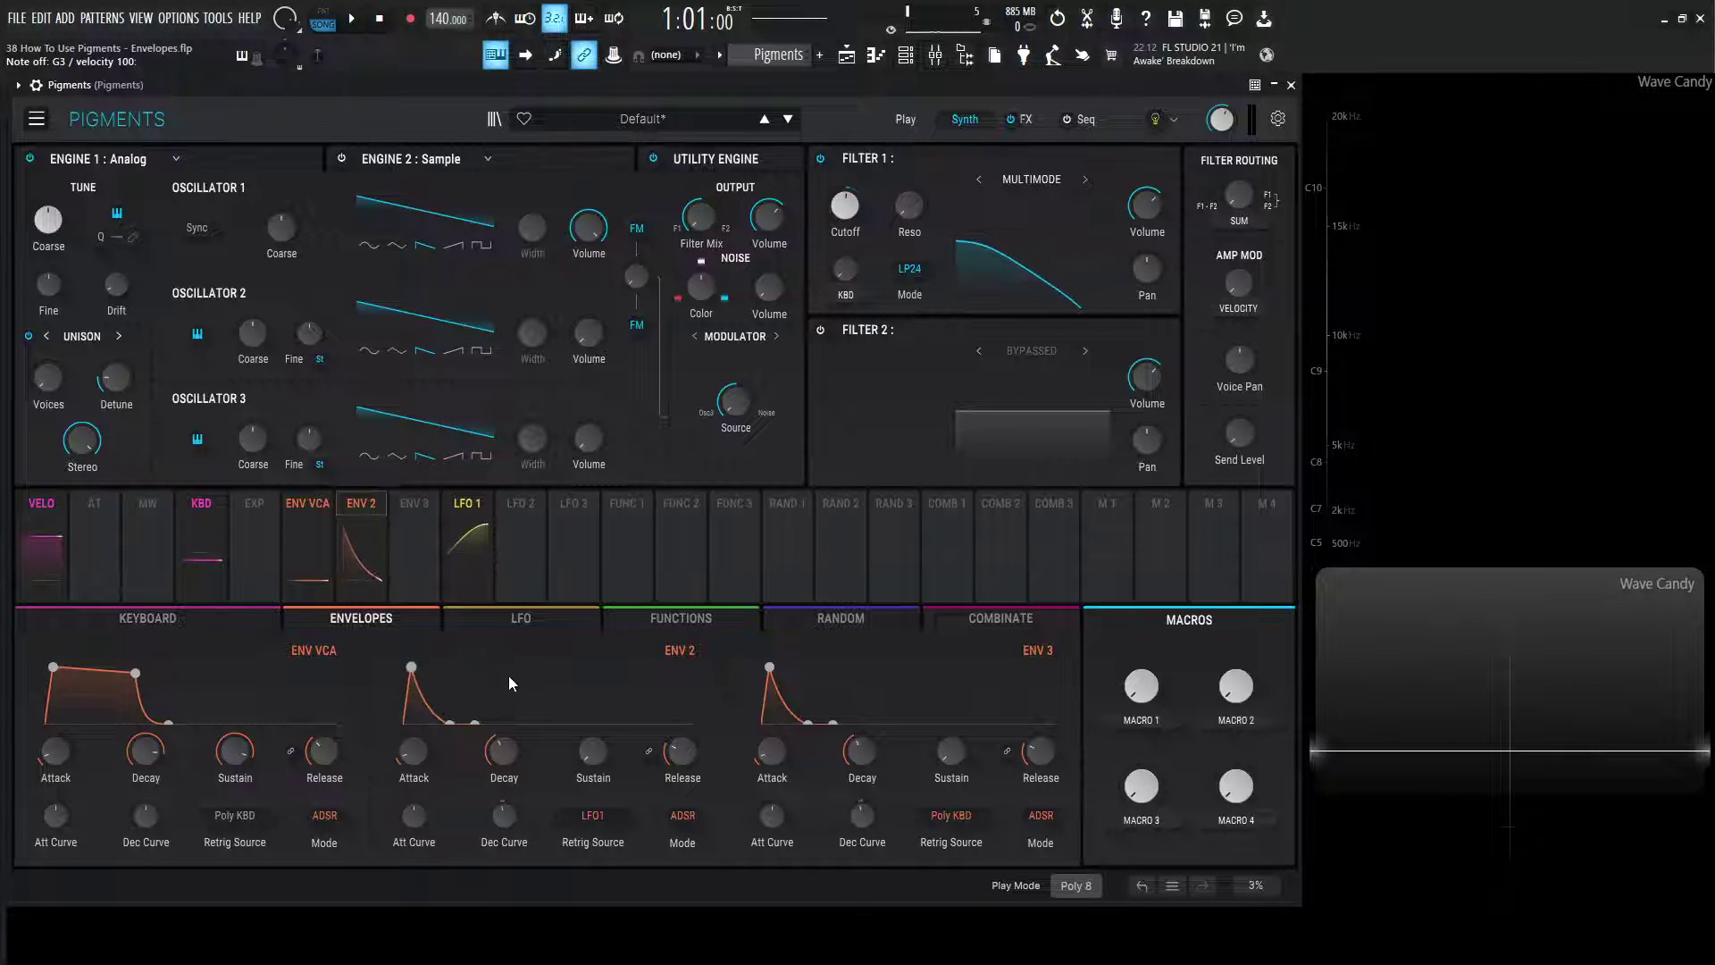
click(604, 813)
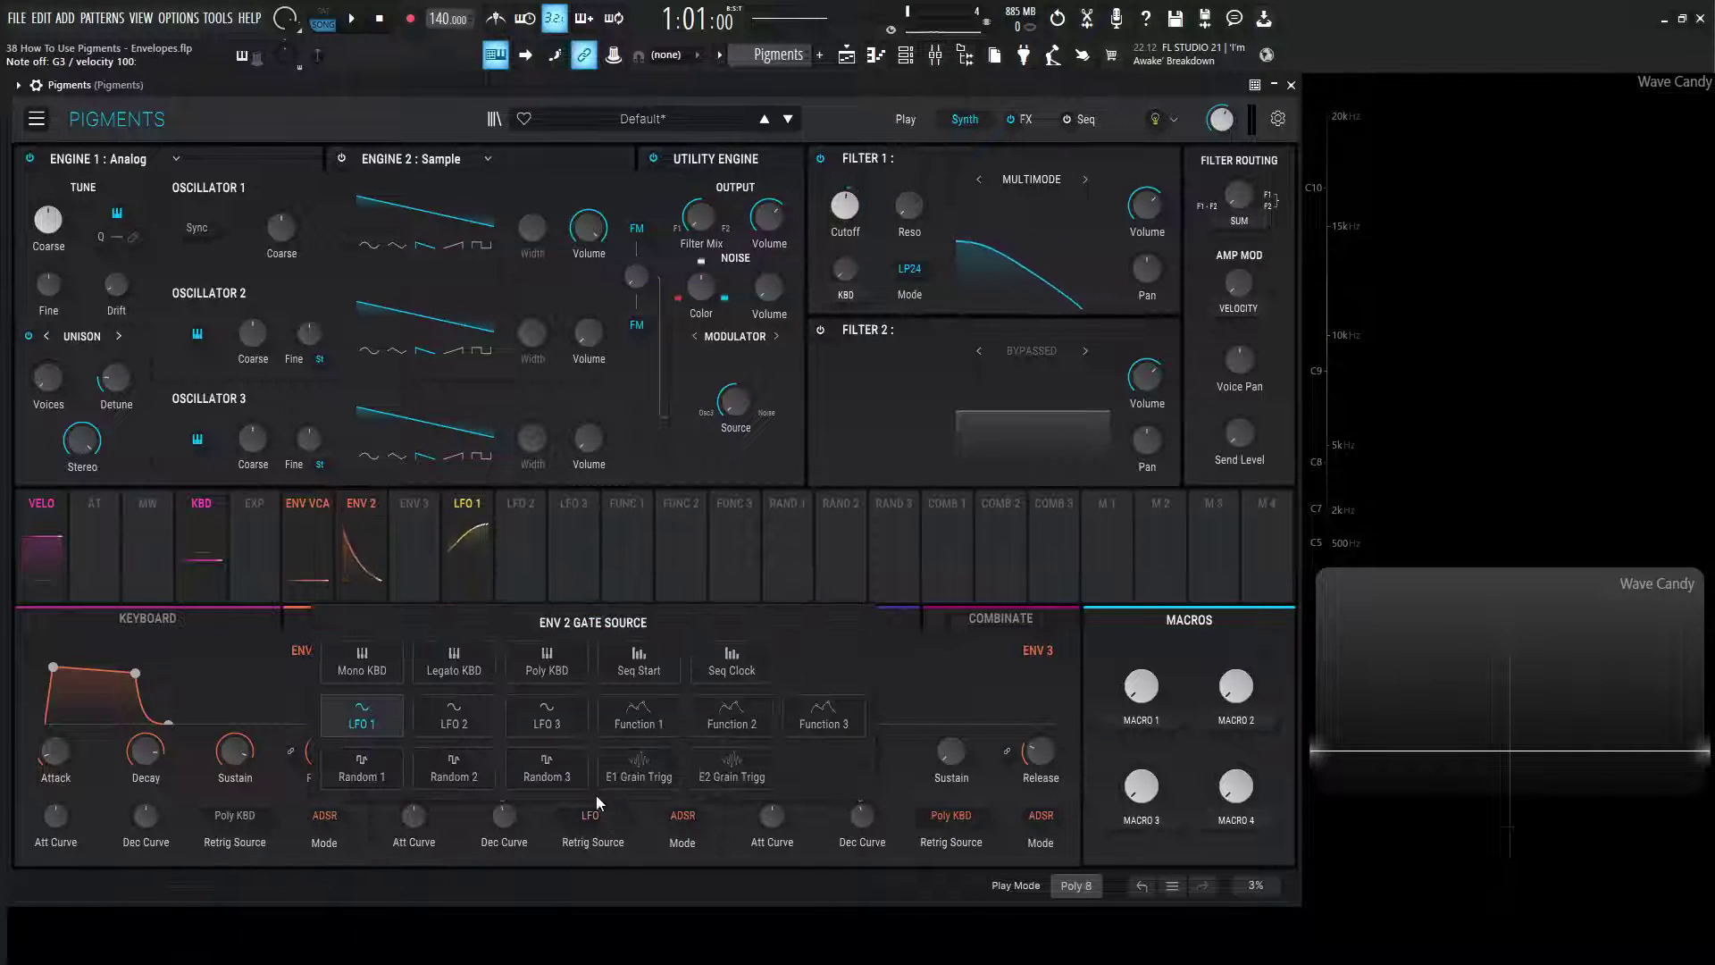
click(622, 834)
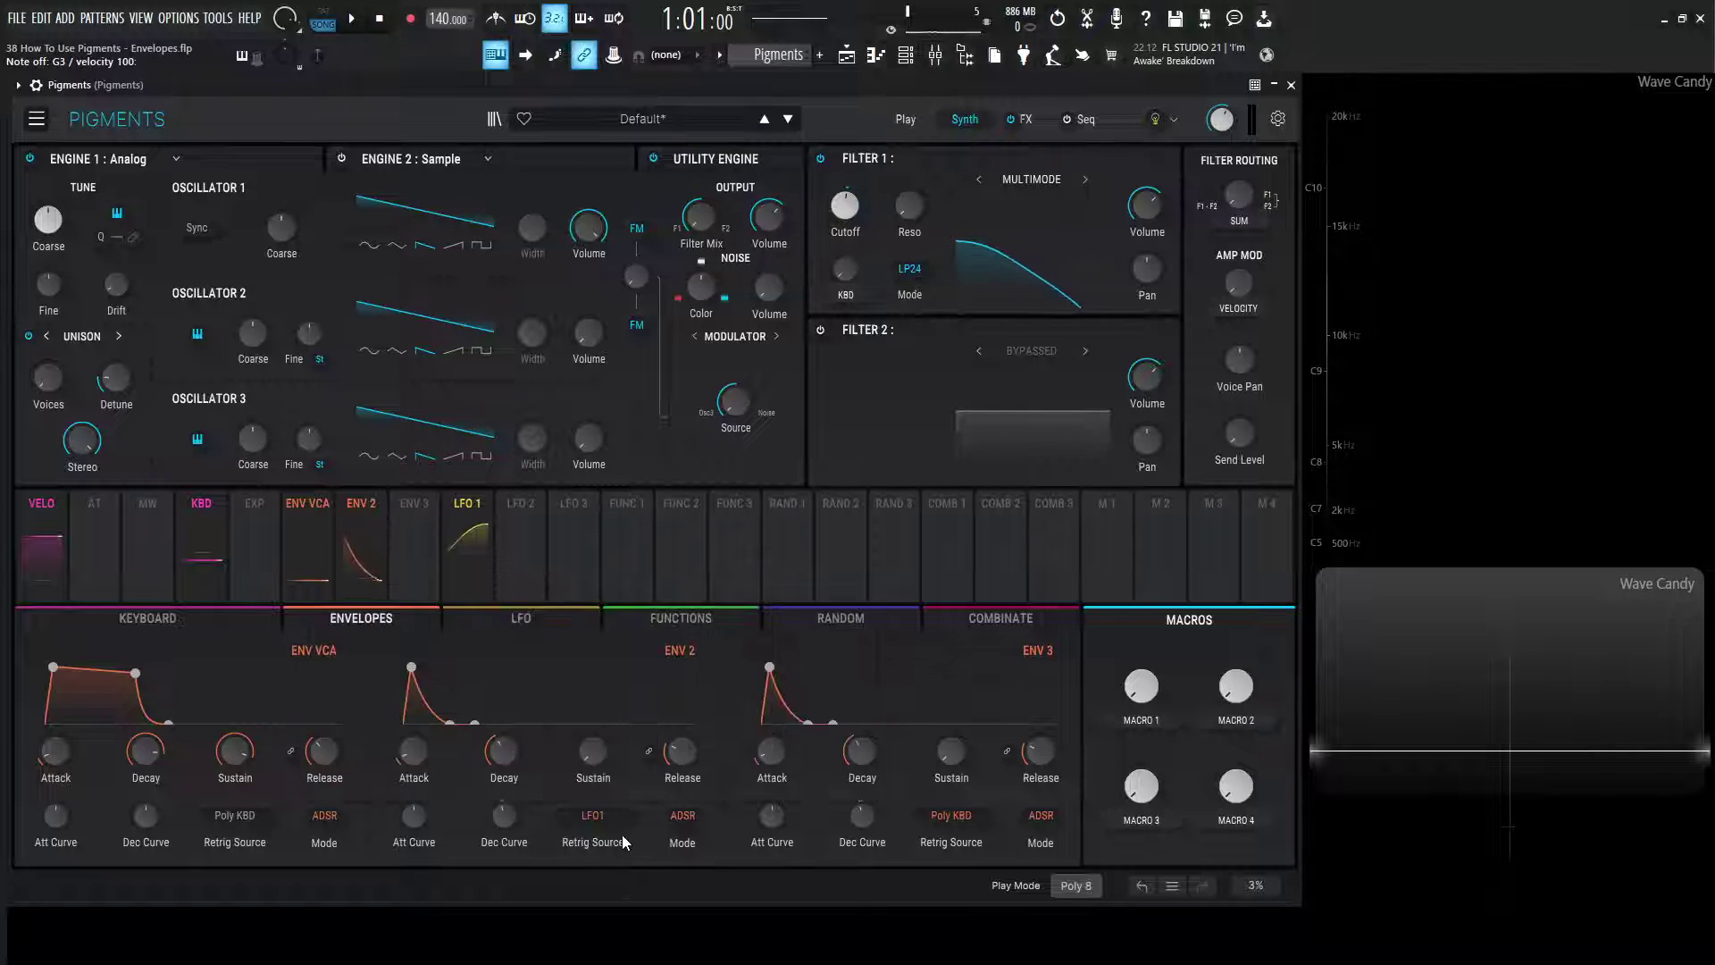
Step: Set the LFO 1 rate to 6.92 Hz
click(521, 624)
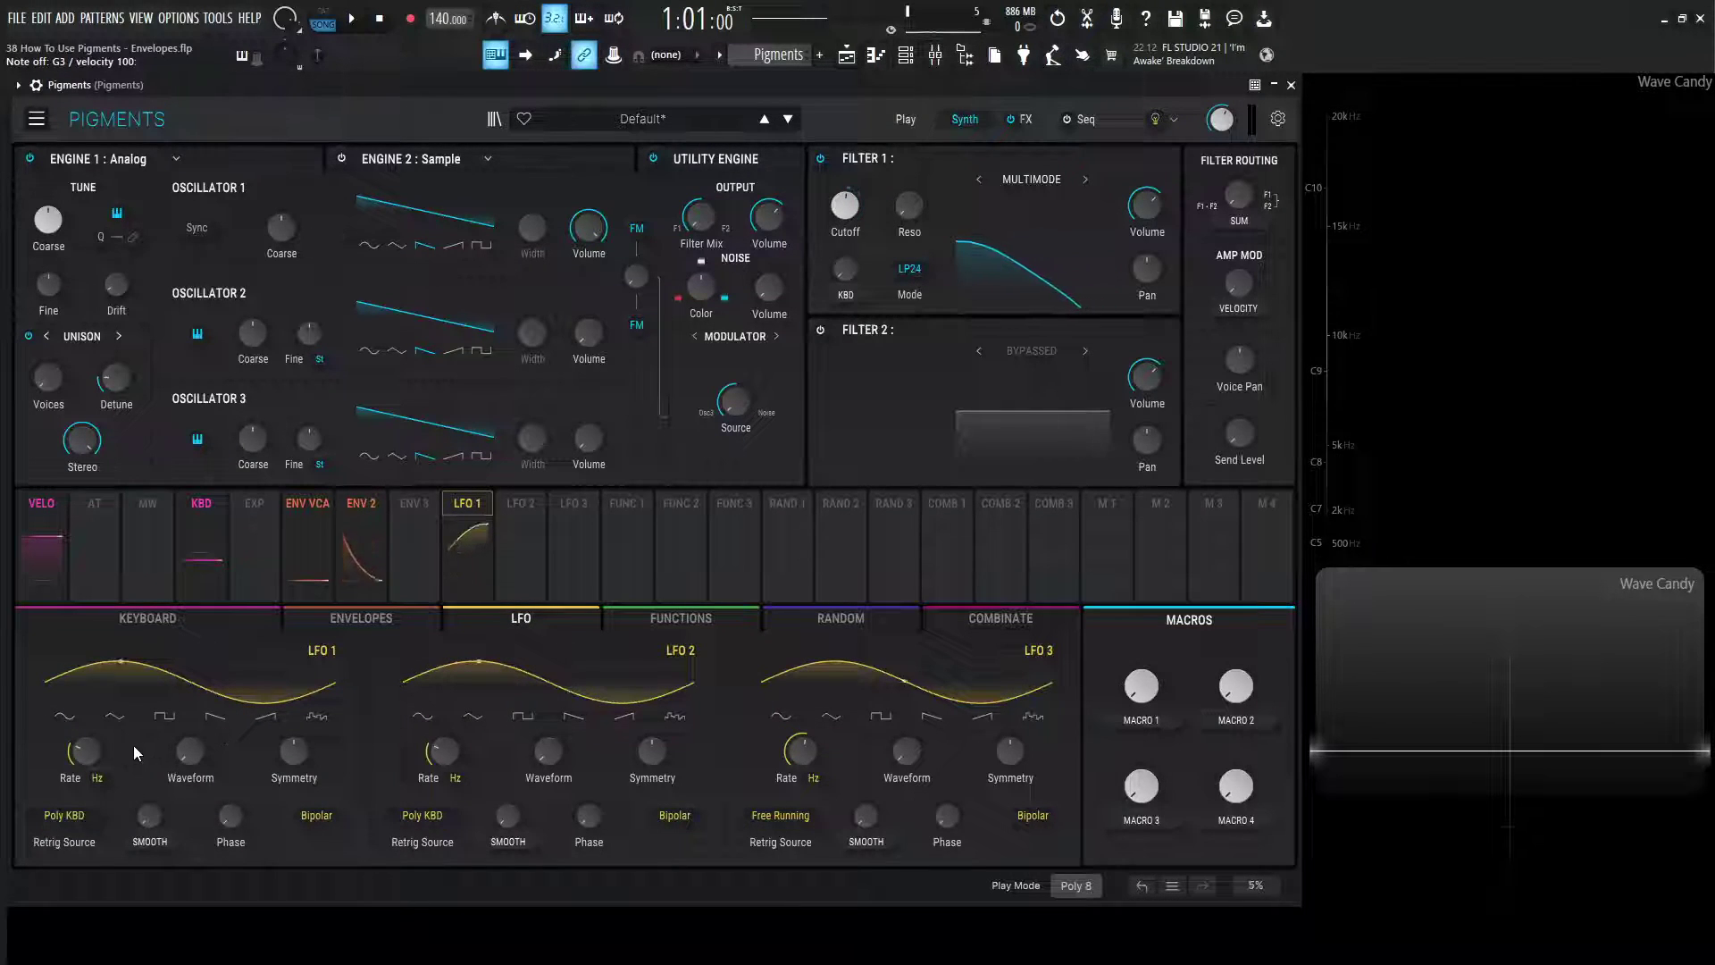
drag(87, 751, 86, 731)
scroll(109, 737, up, 5)
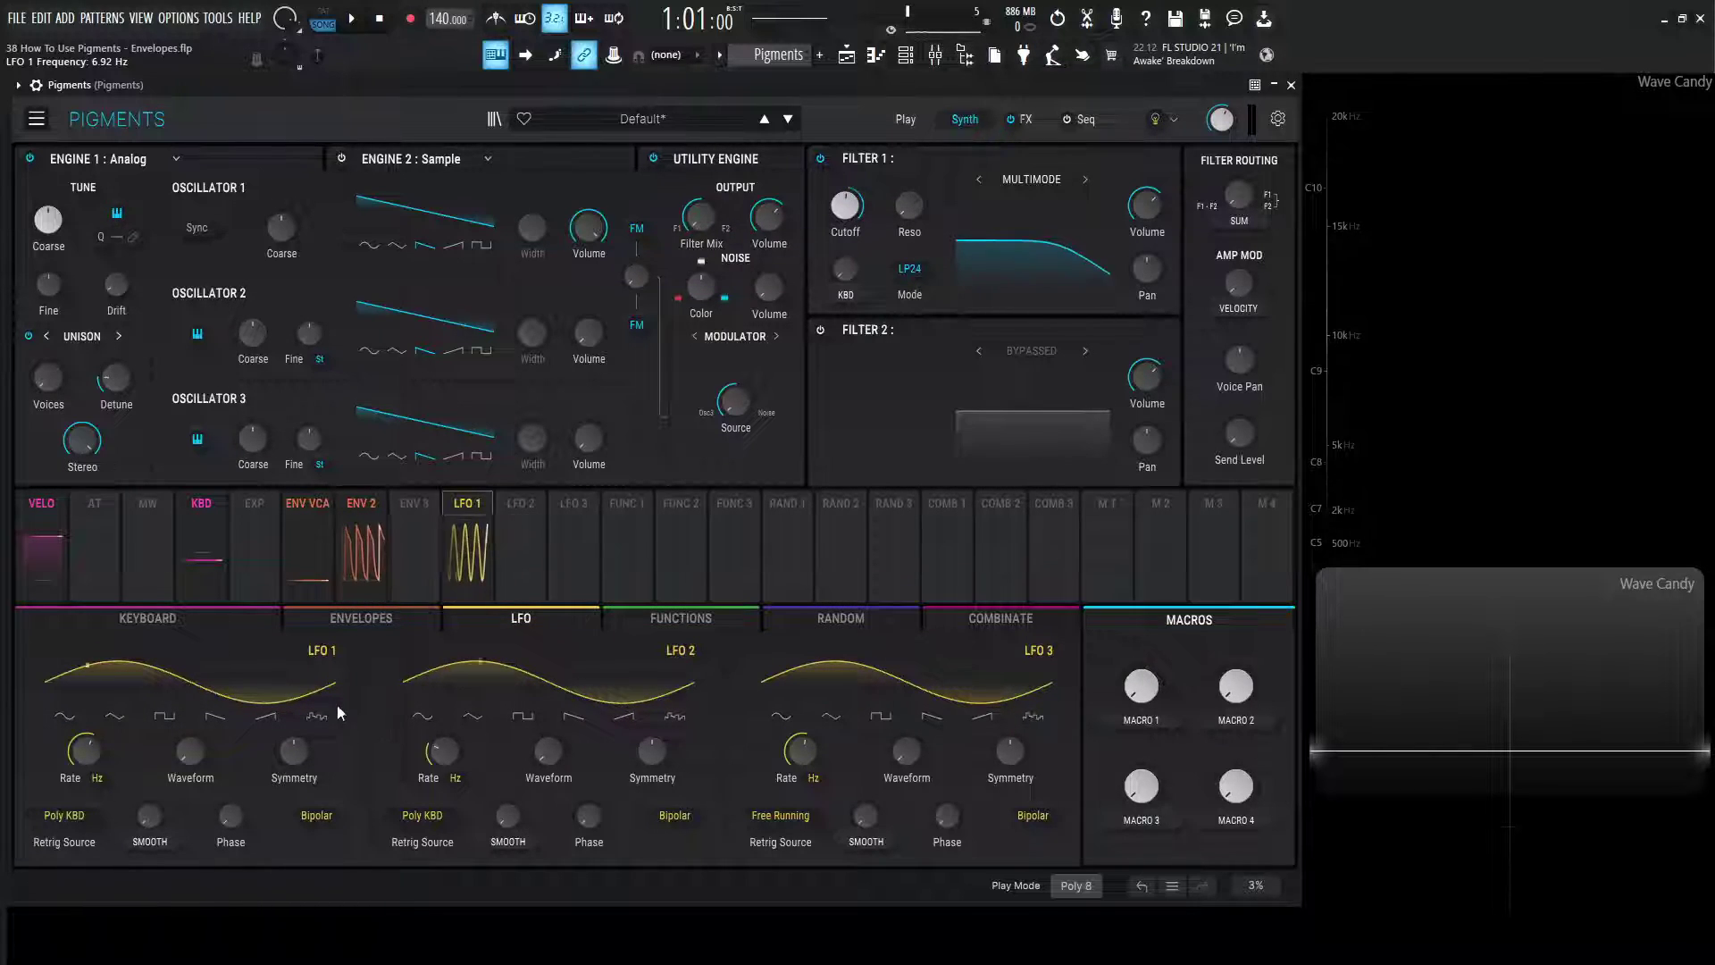
Step: Set the ENV 2 retrig source to Function 1 and show the Function 1 curve
click(362, 541)
click(592, 816)
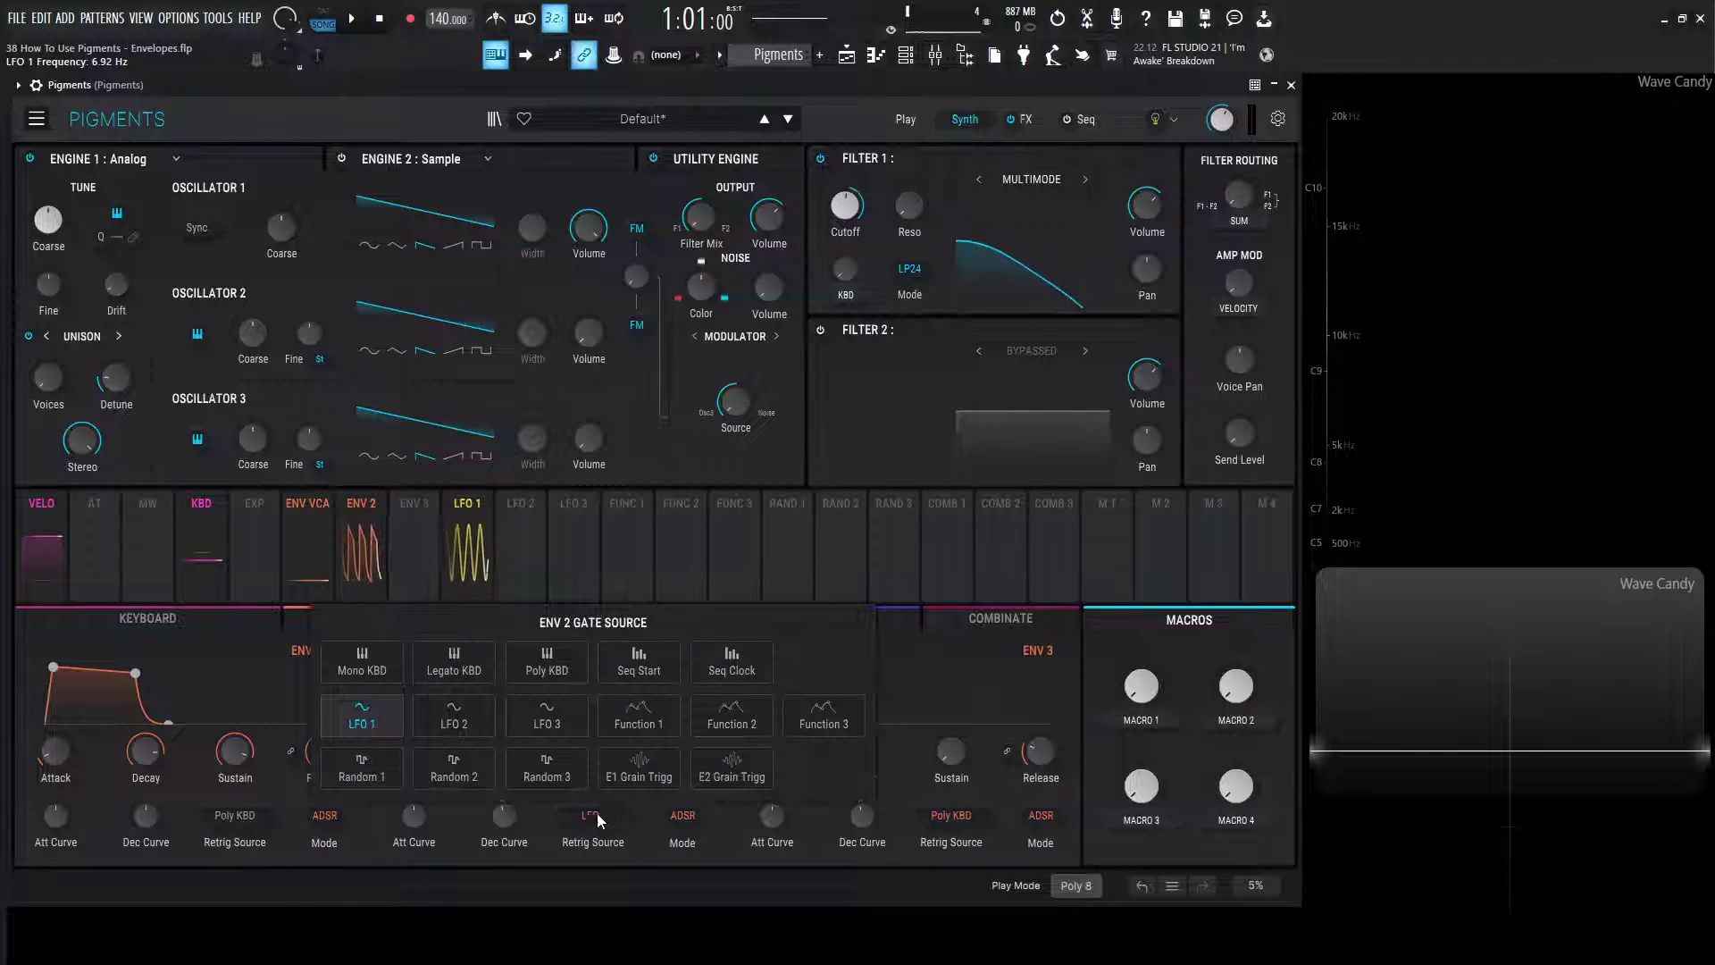
click(651, 724)
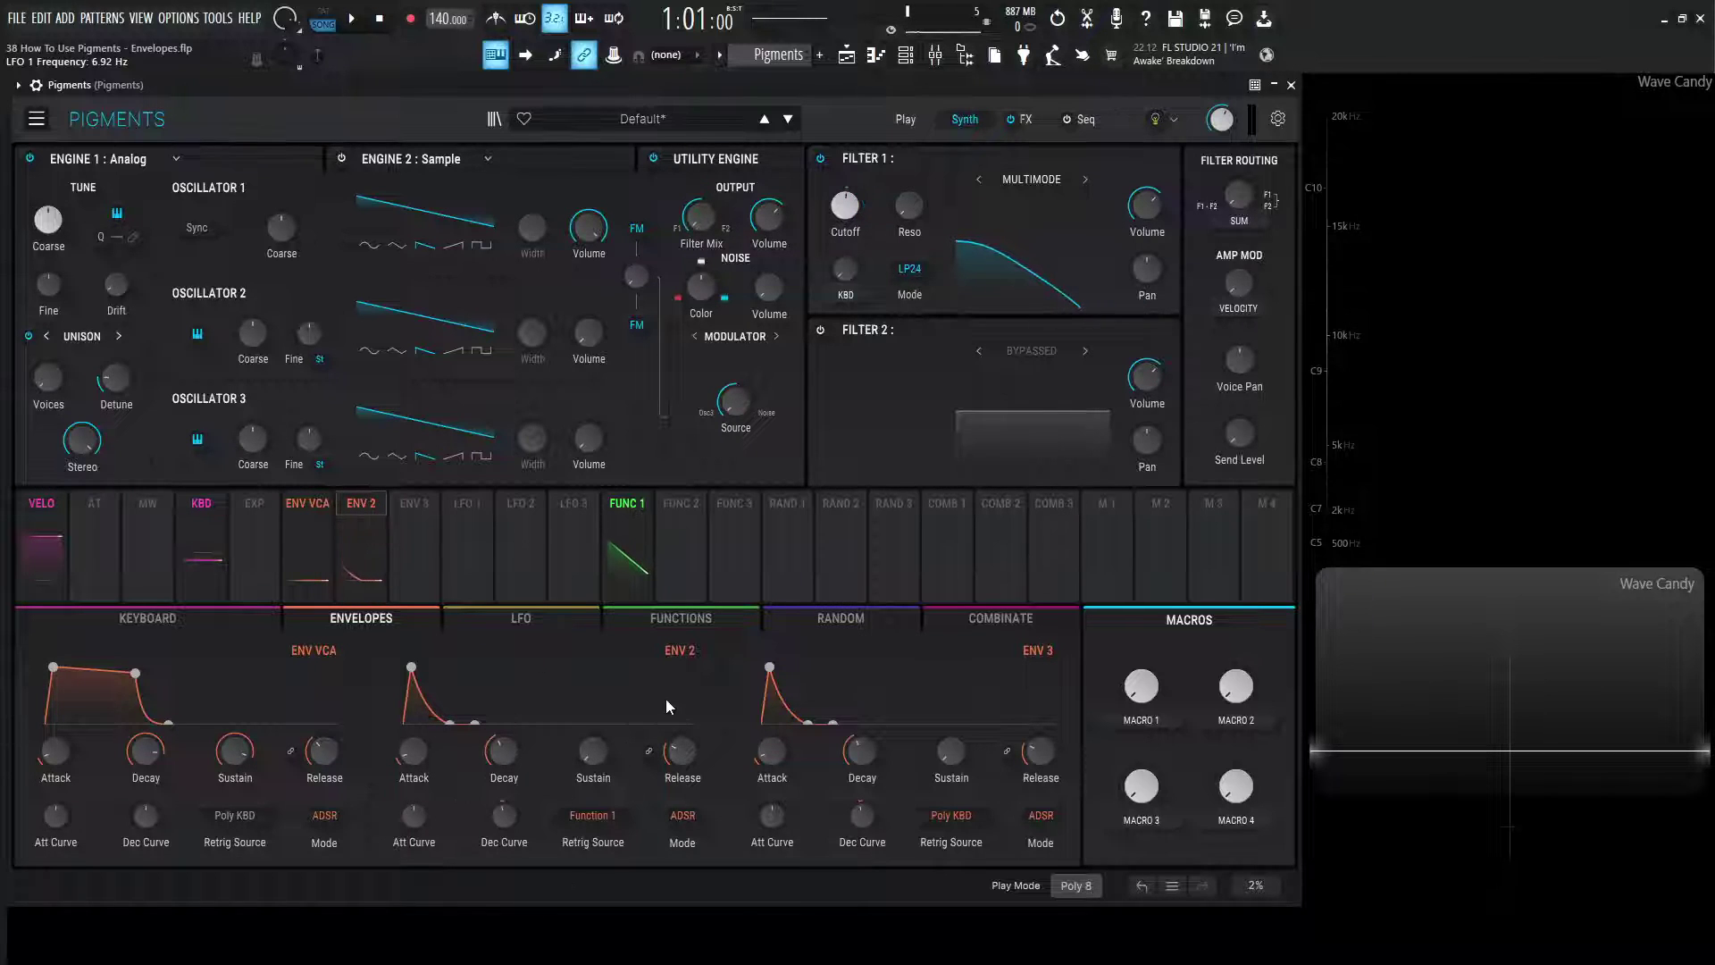
click(677, 619)
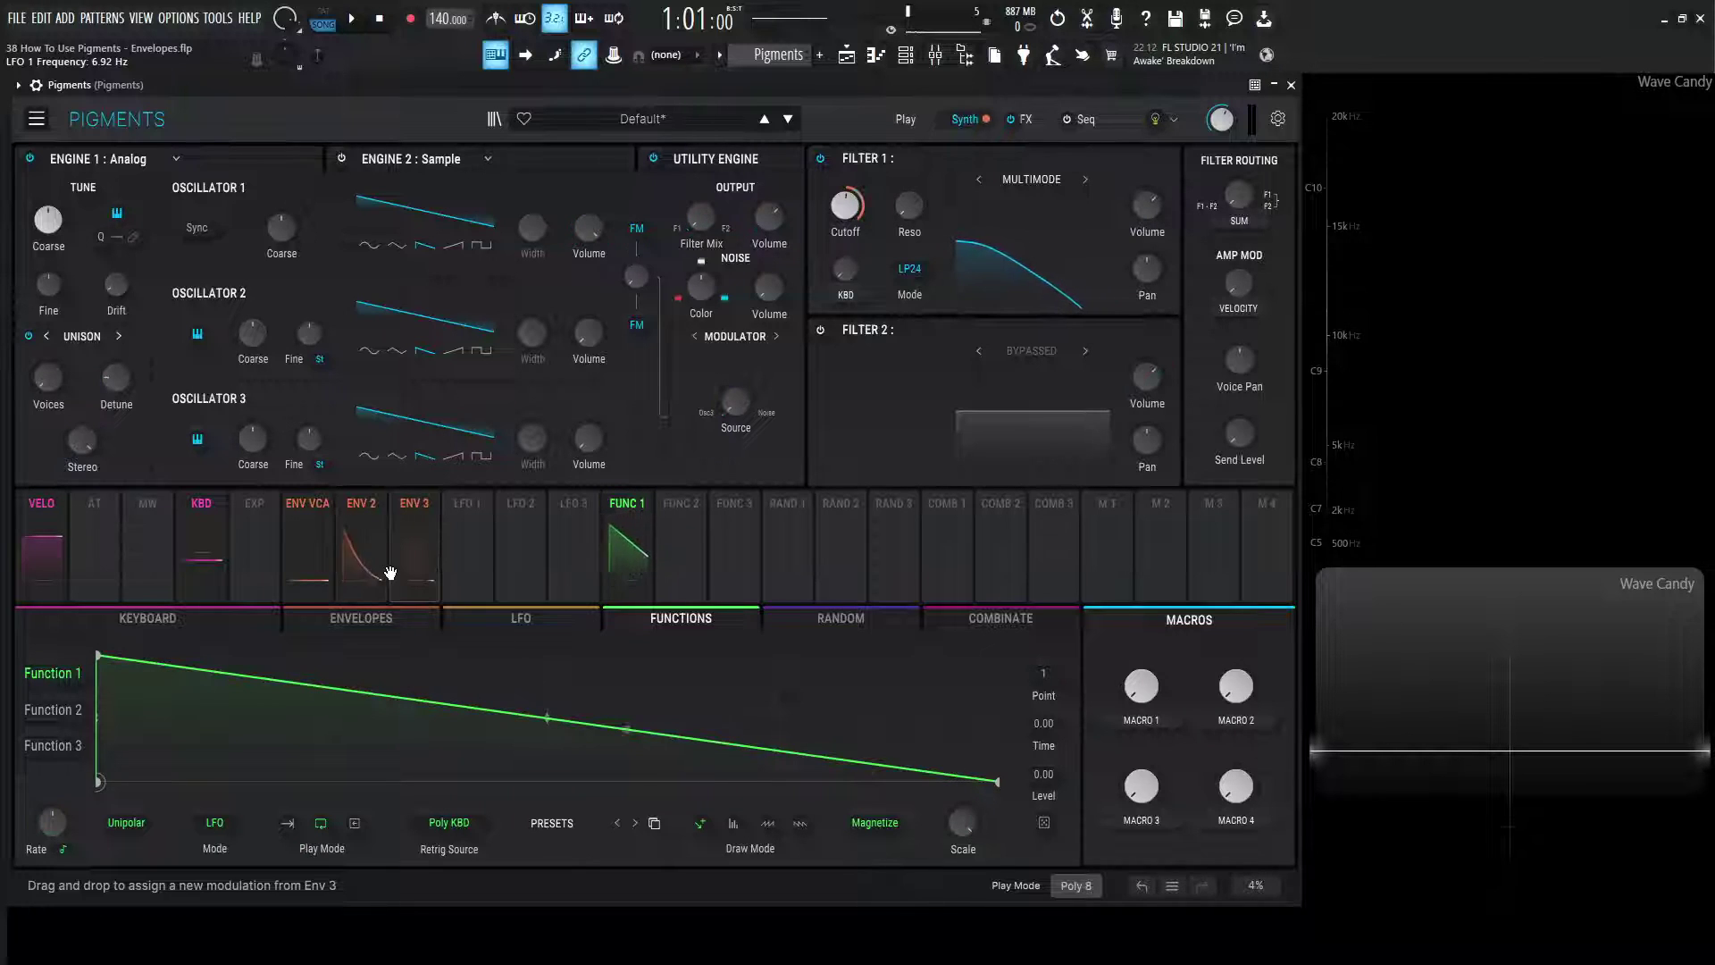
Step: Set the ENV 2 retrig source to Random 1 and the Random 1 sync rate to 1/1
click(361, 618)
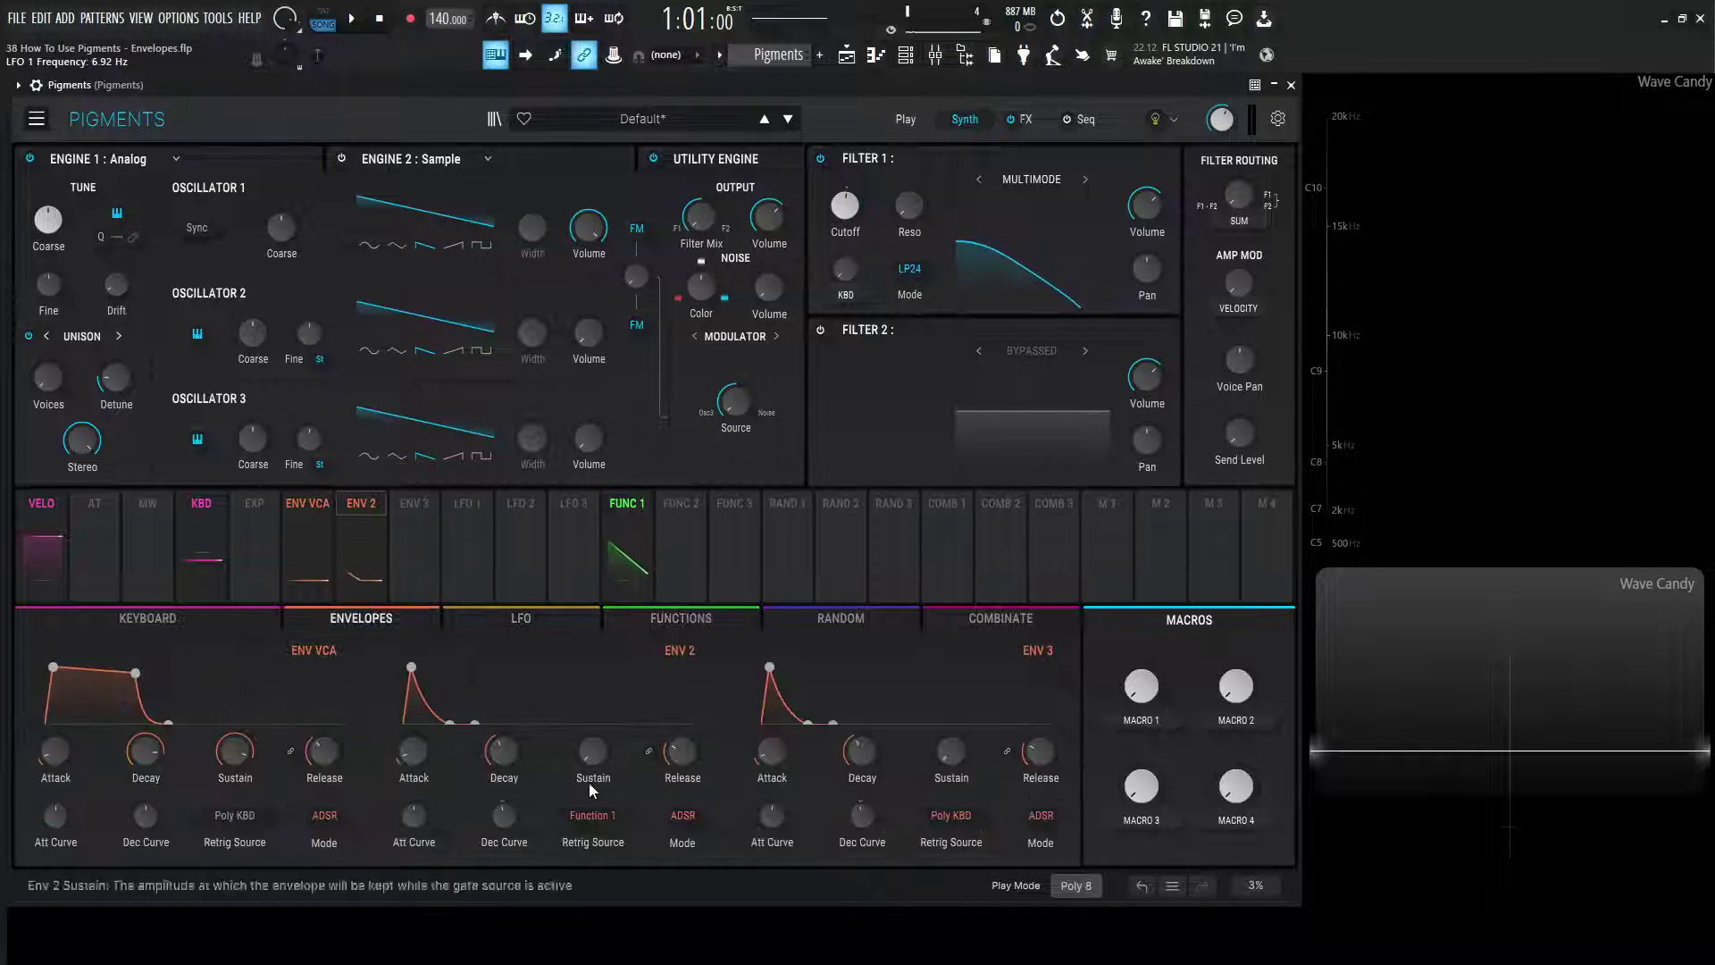
click(602, 822)
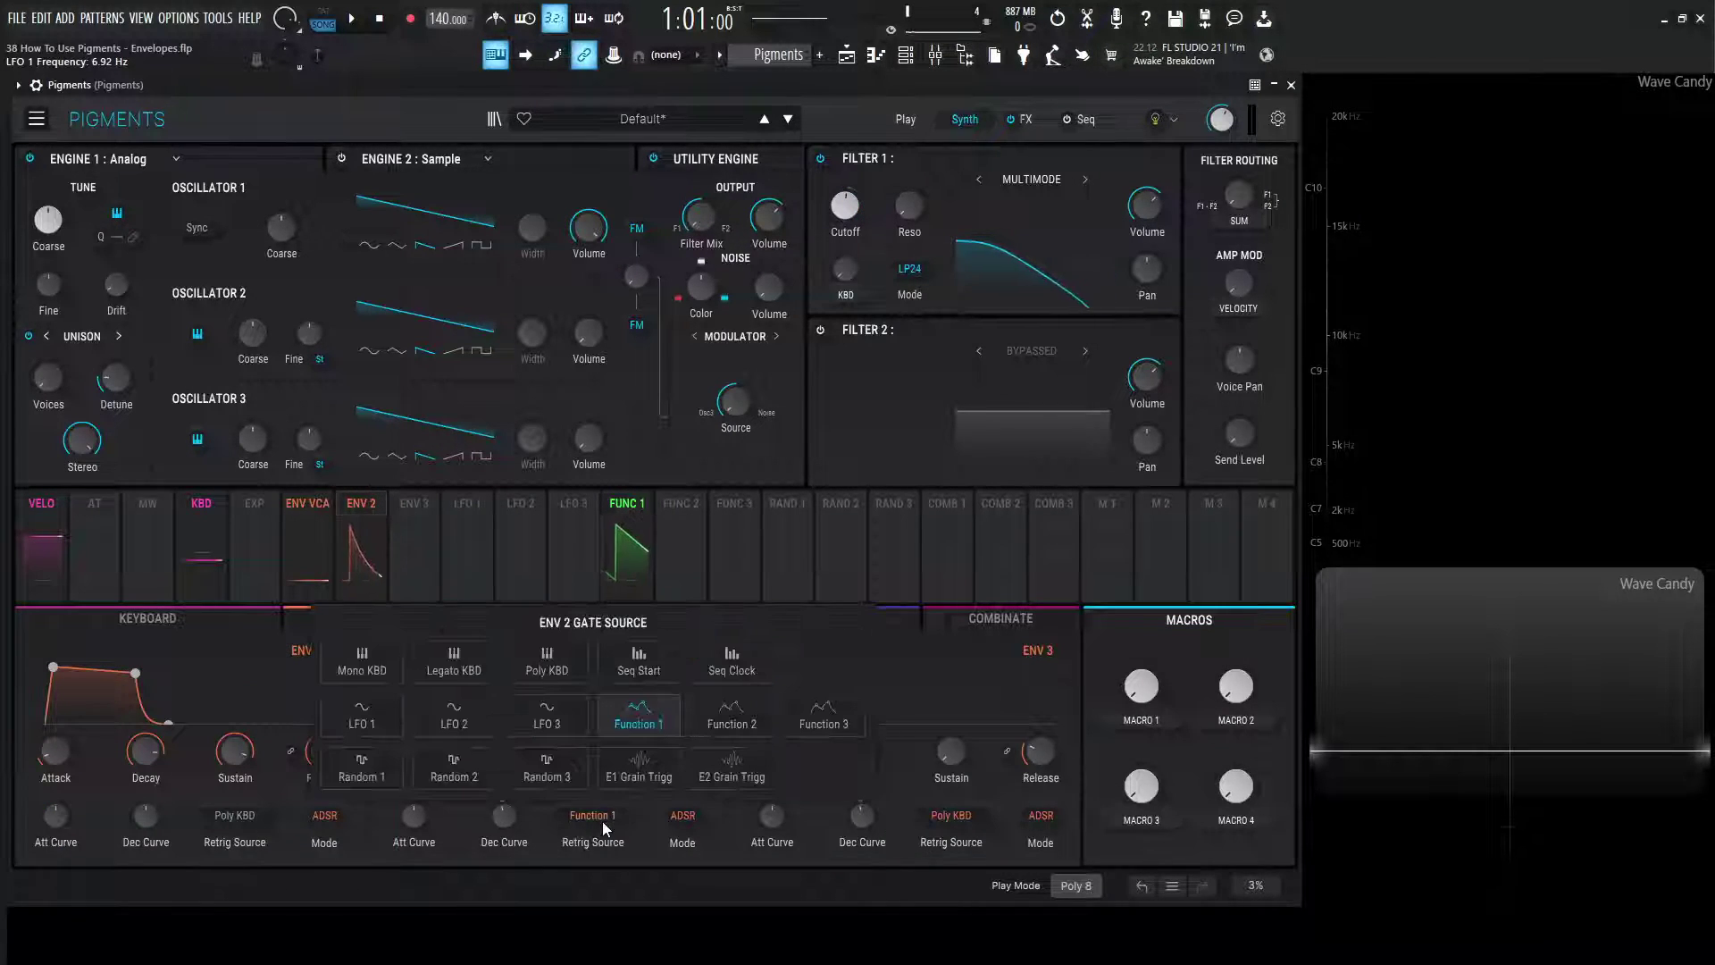
click(381, 778)
click(869, 624)
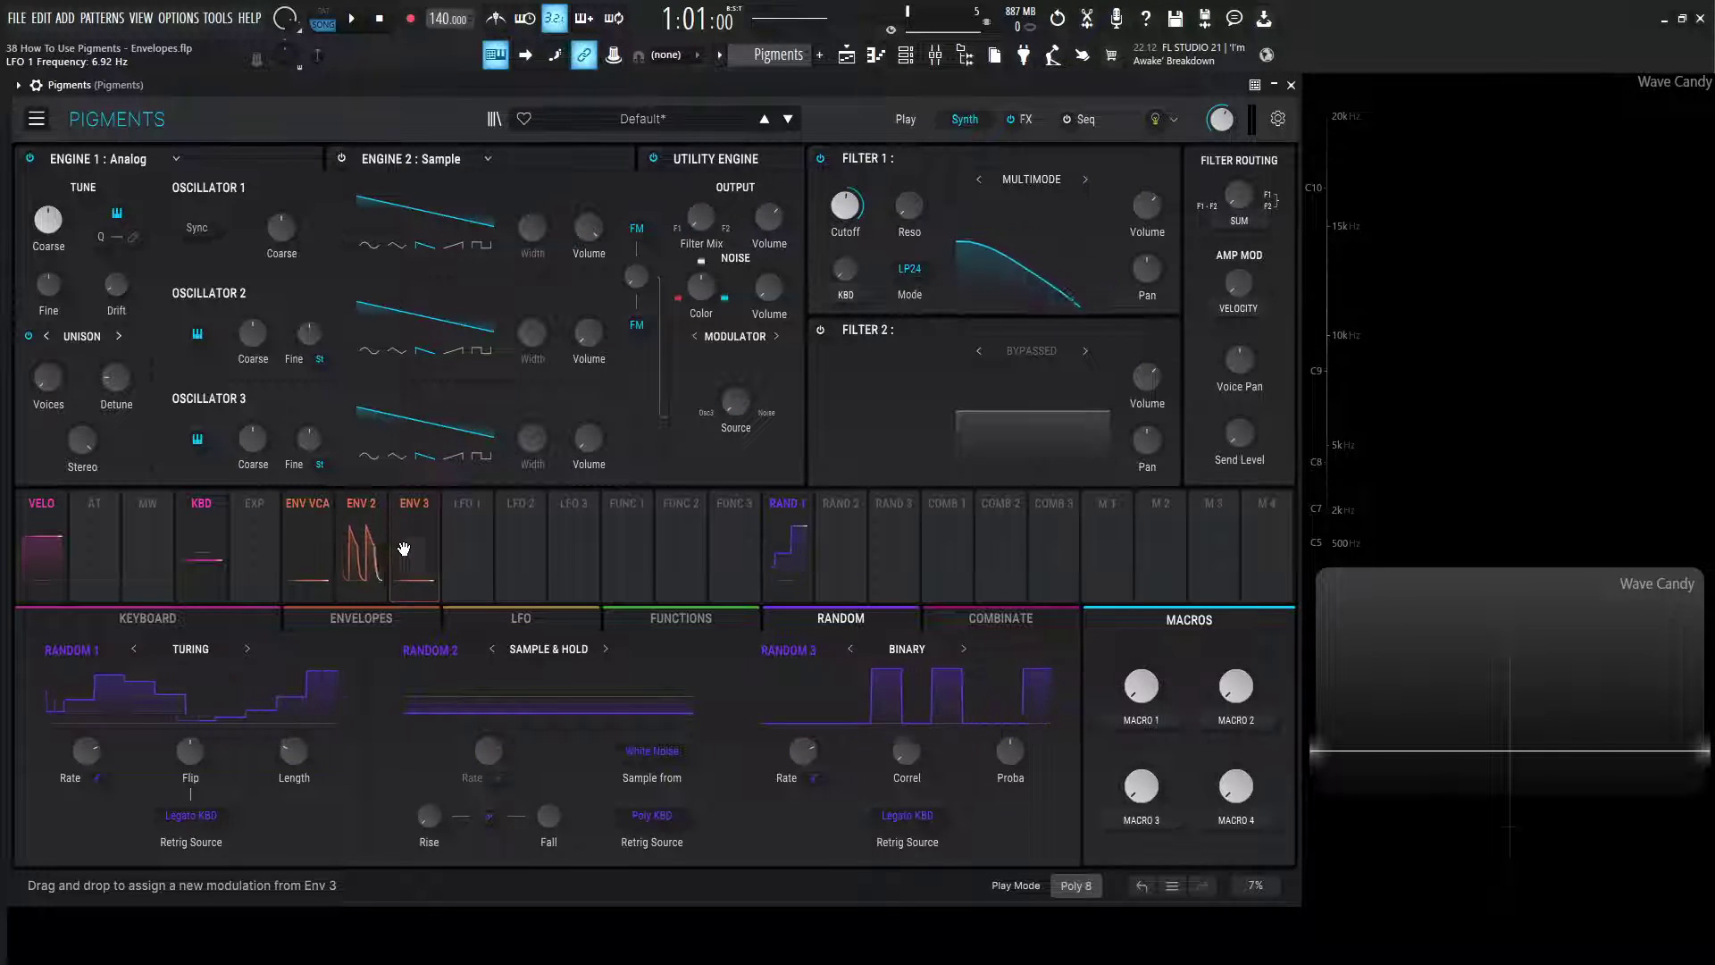
drag(81, 757, 82, 831)
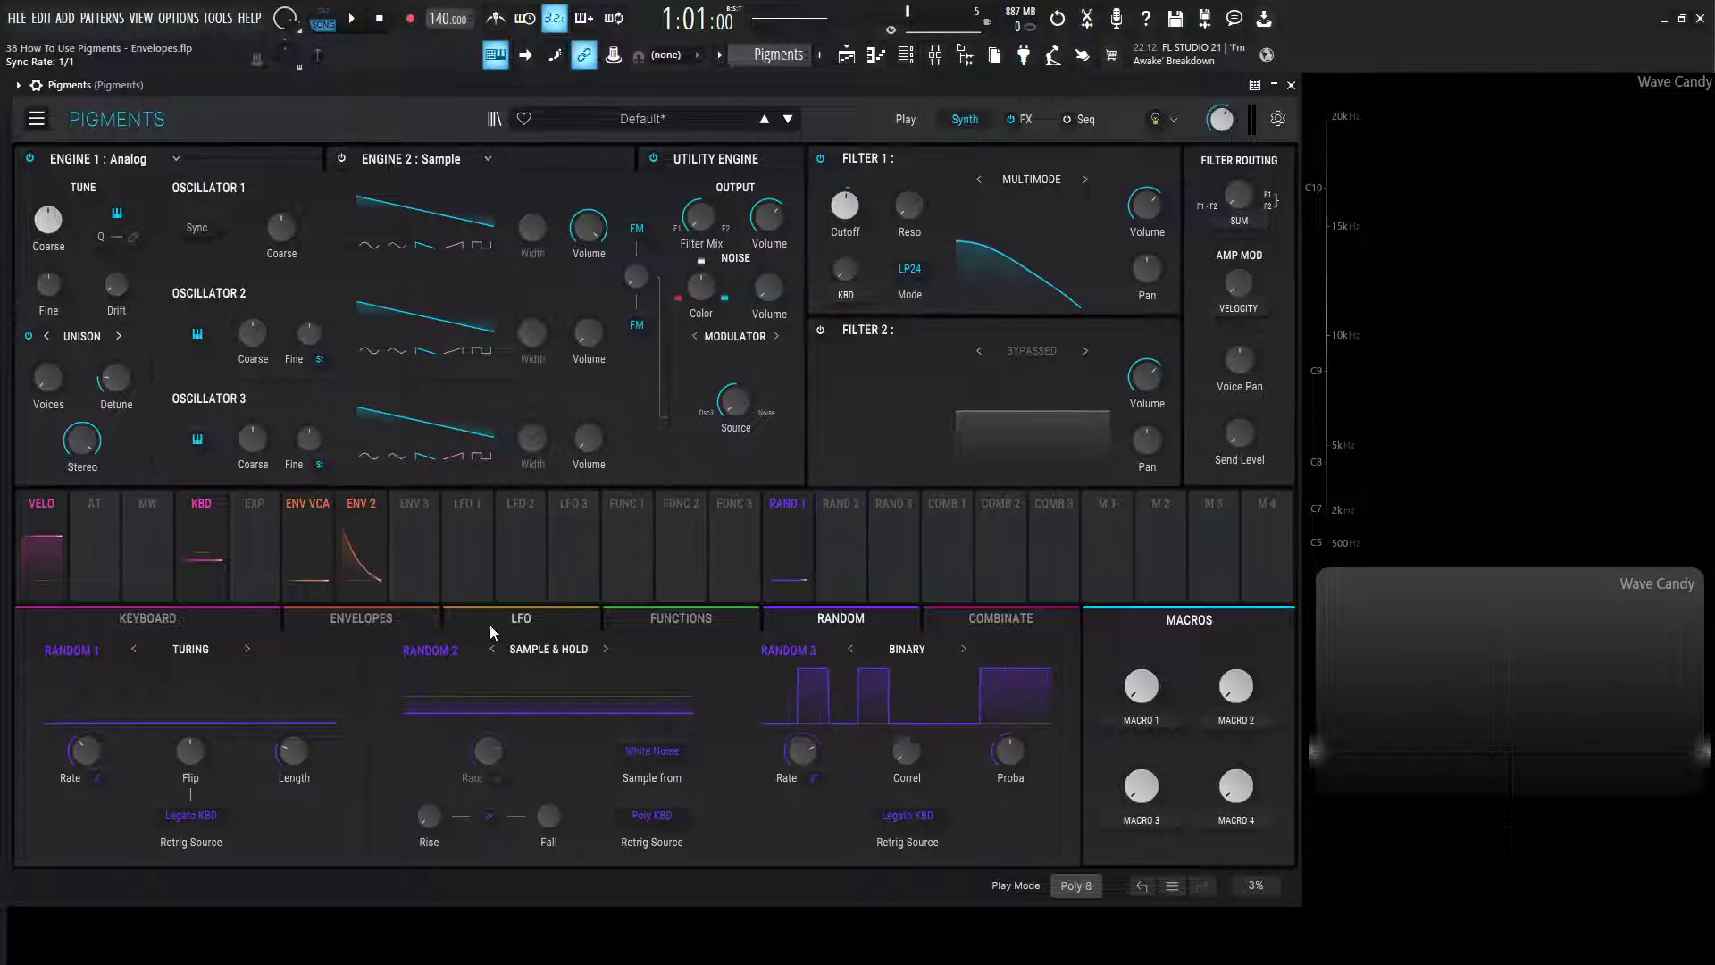
Step: Set the ENV 2 retrig source to E2 Grain Trigg and play a note with the Engine 2 sample settings shown
click(375, 619)
click(599, 815)
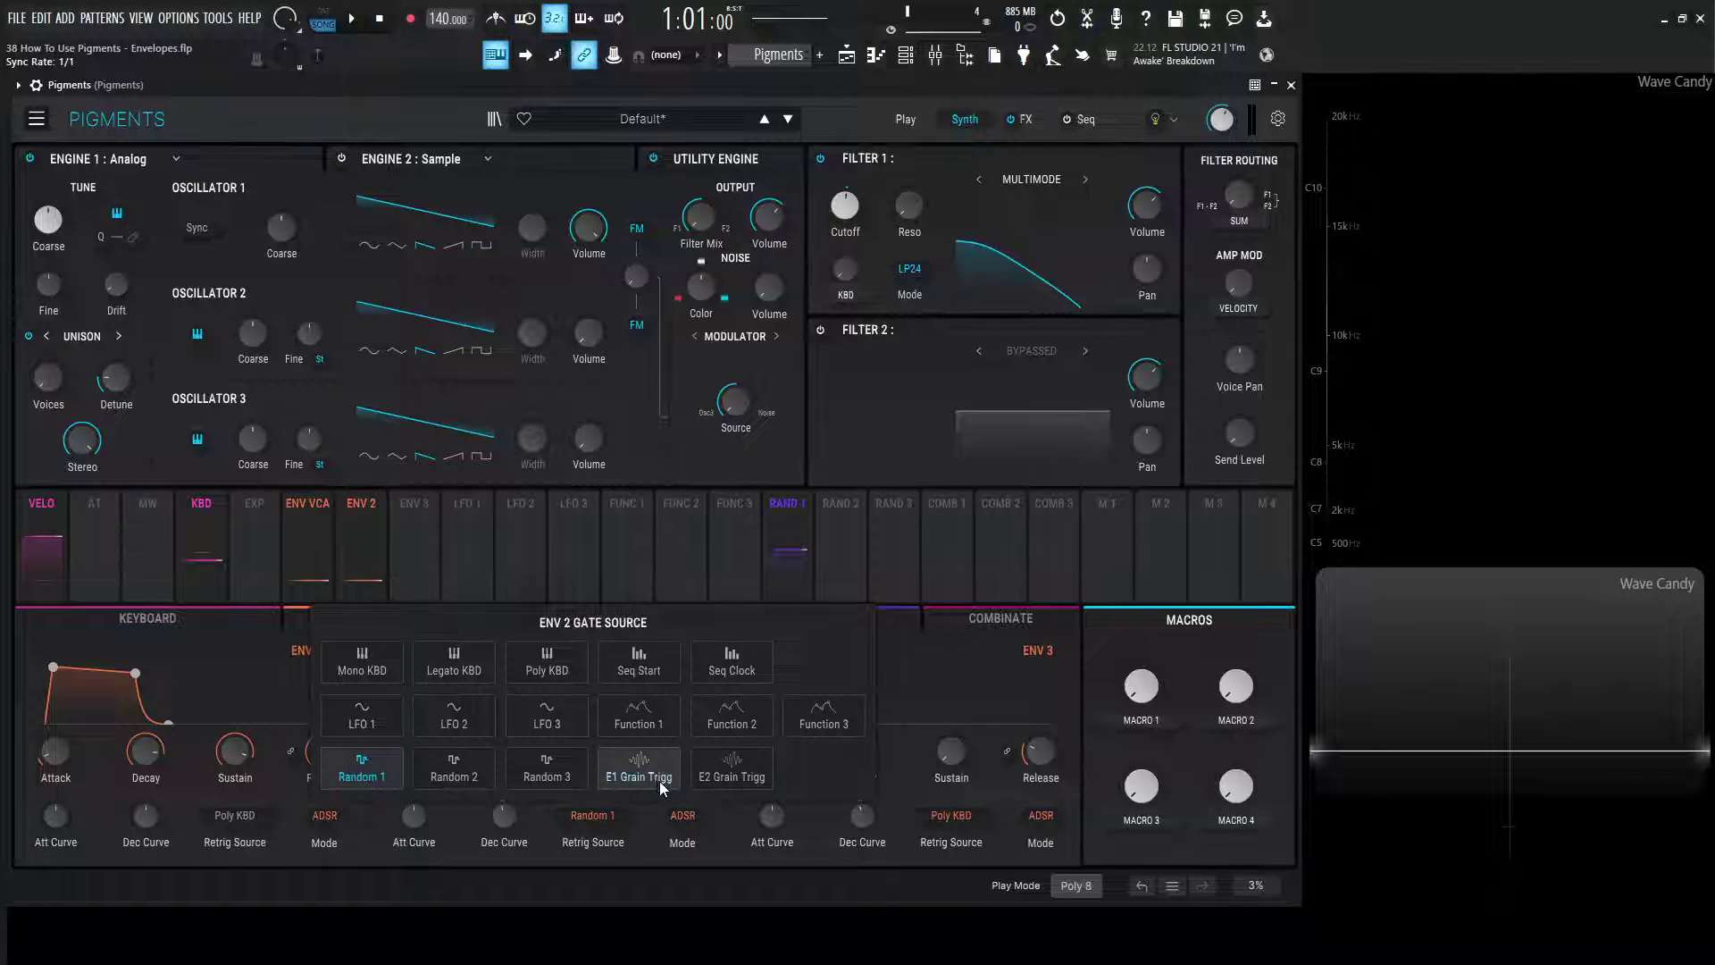
click(734, 776)
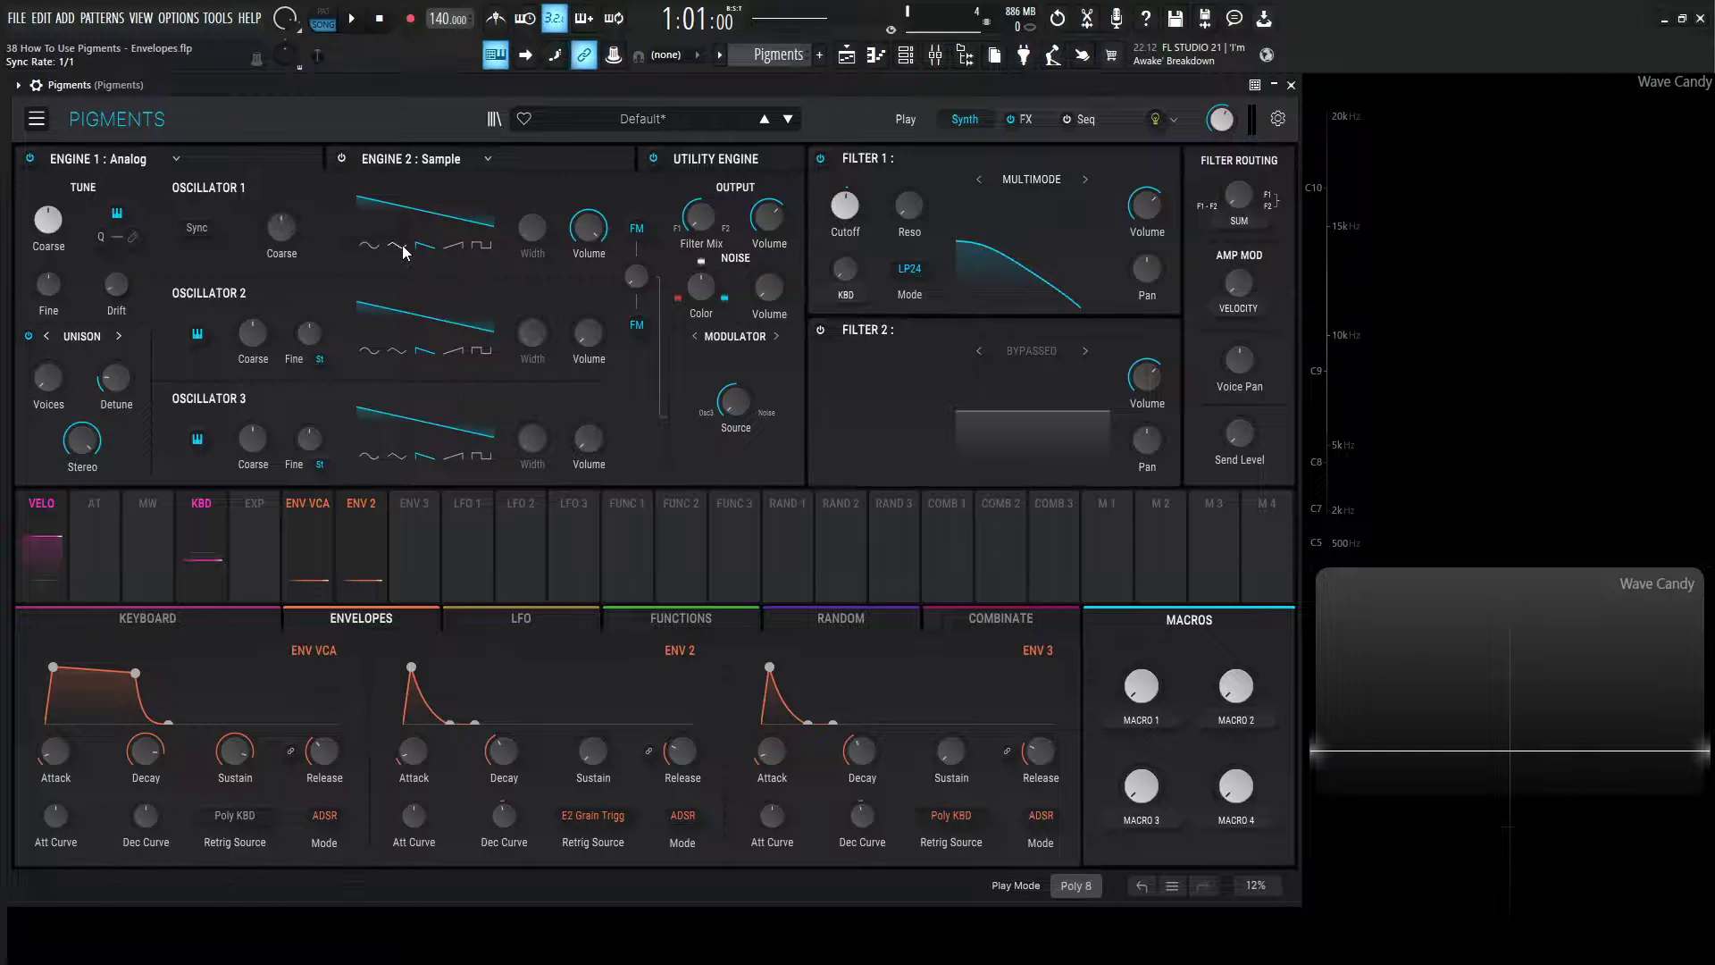
click(522, 160)
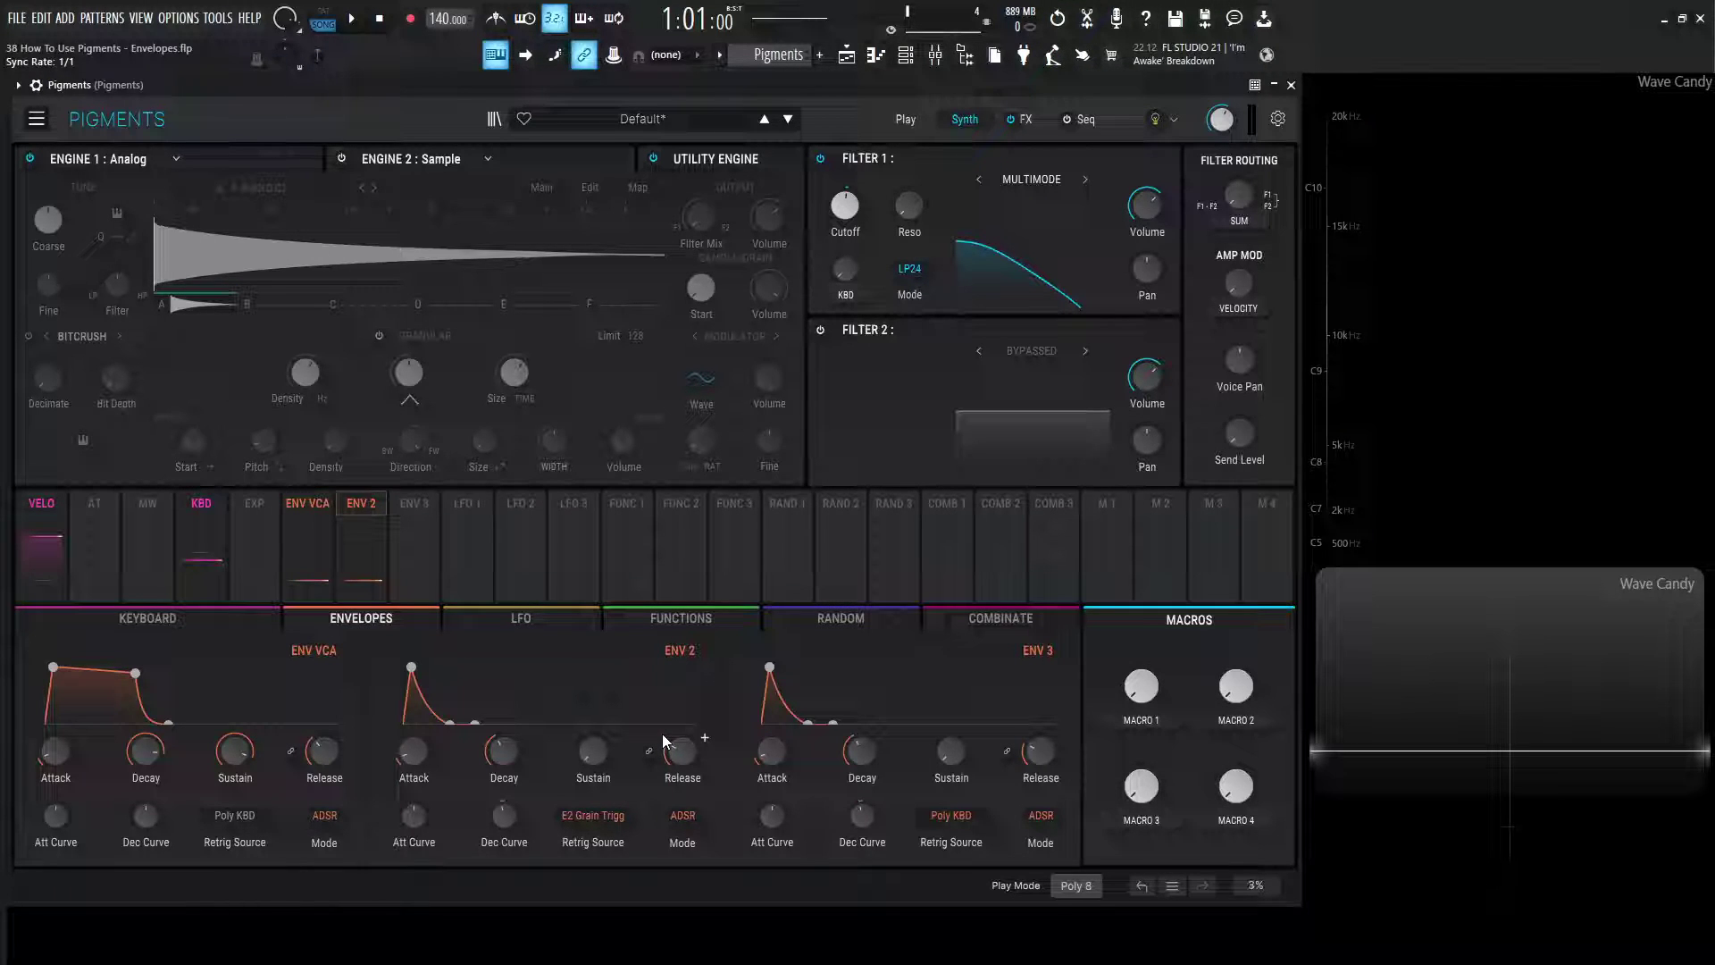
key(s)
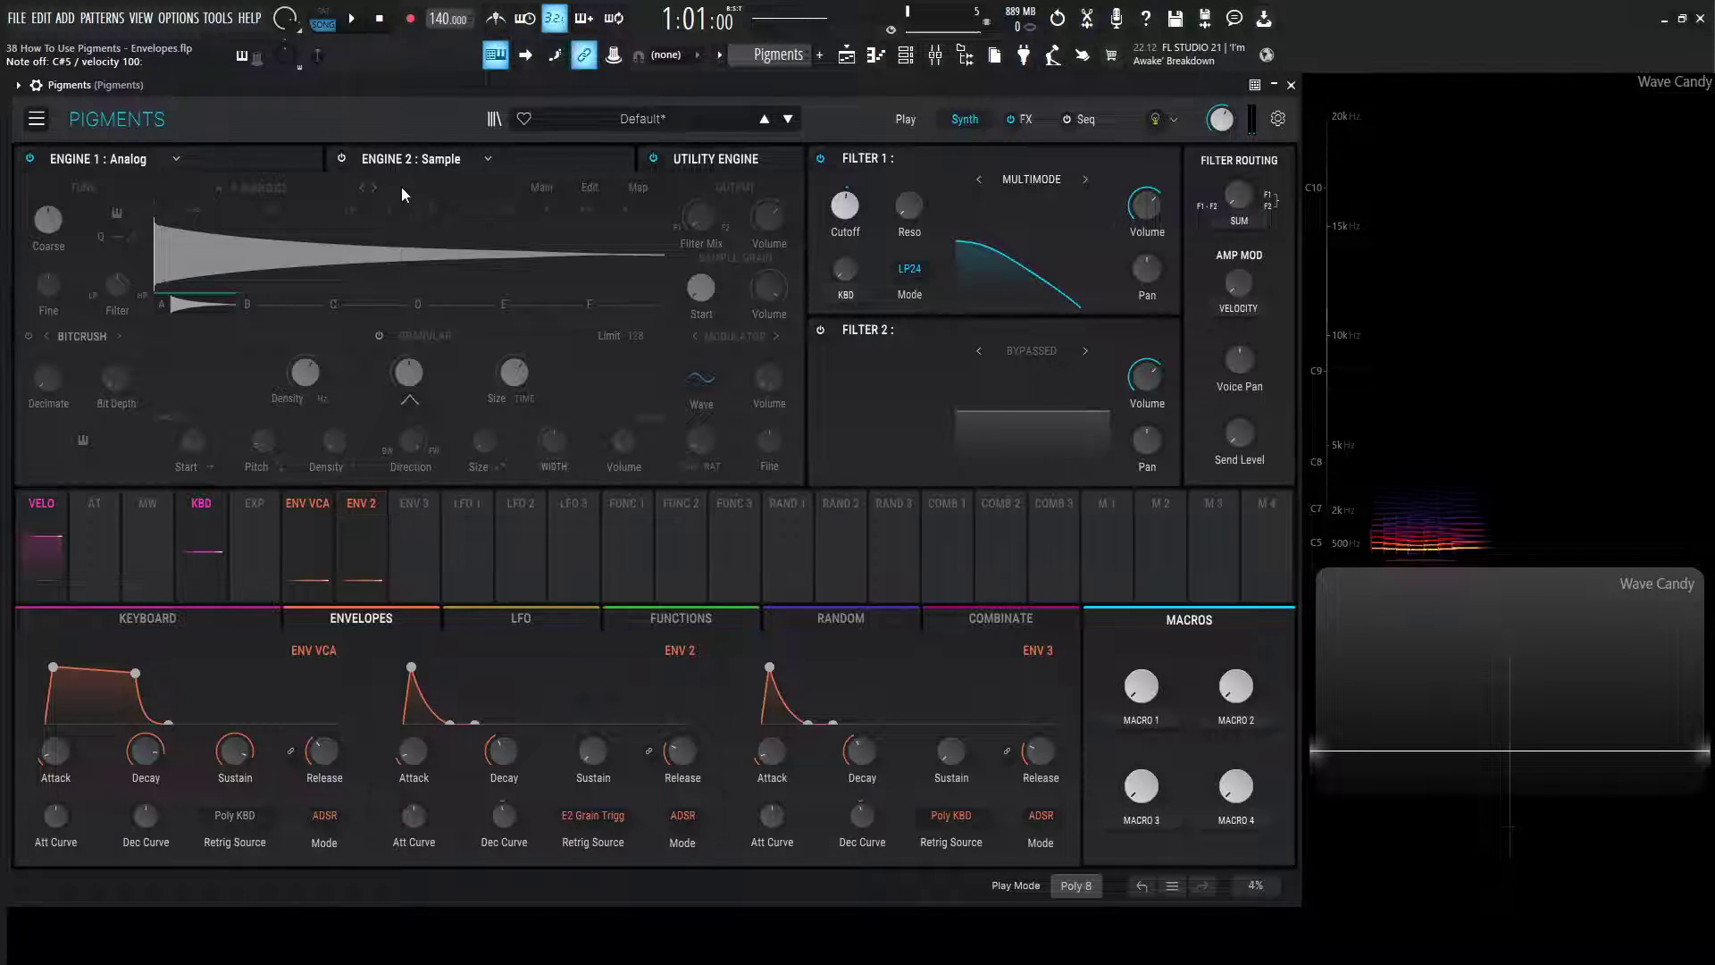
Step: Turn on Engine 2 with its granular mode, lower the grain density, and play notes to hear the grain triggering
click(342, 159)
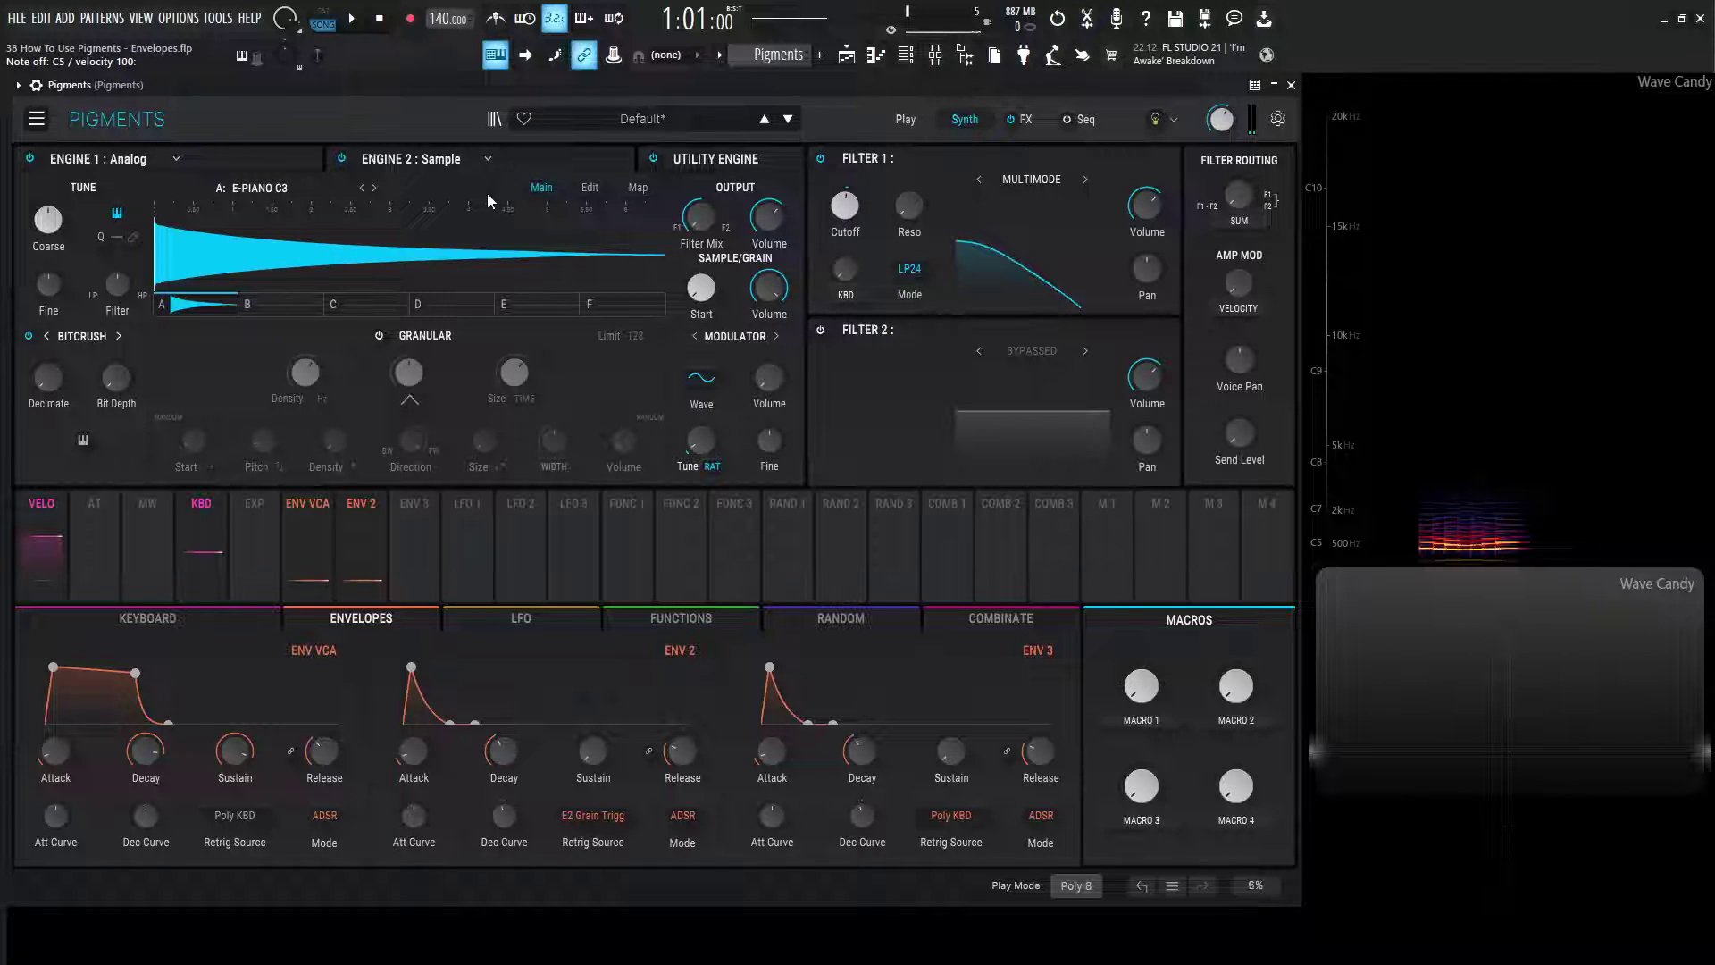
click(378, 336)
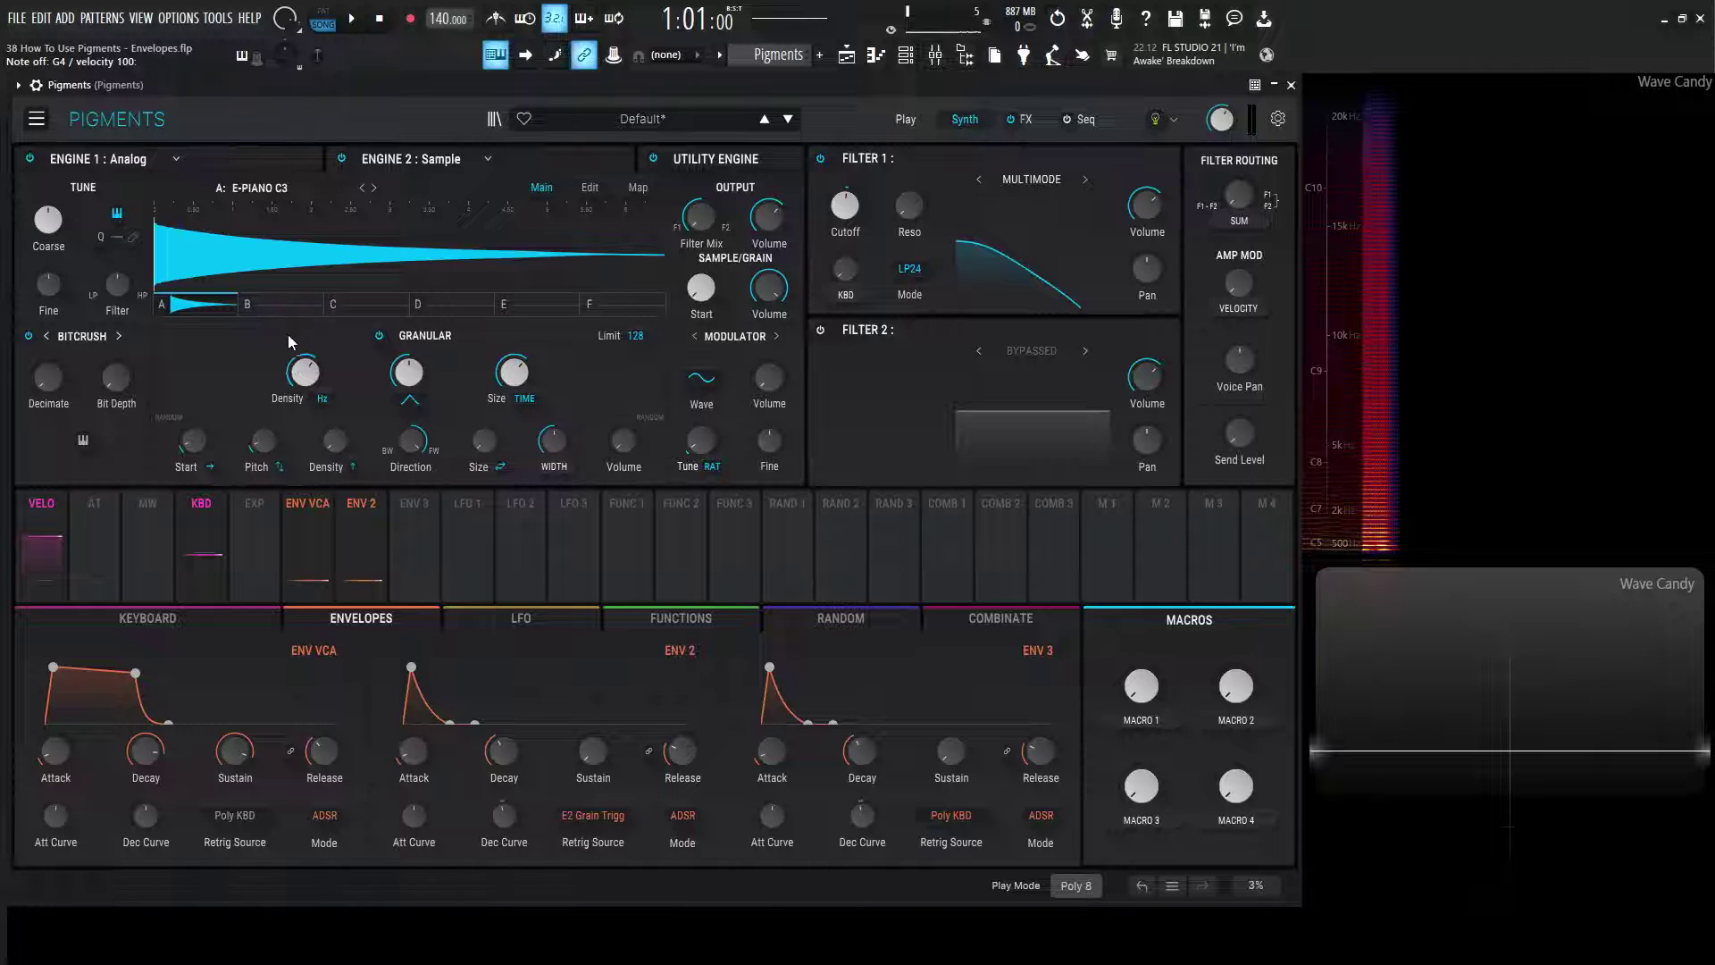
drag(308, 375, 309, 449)
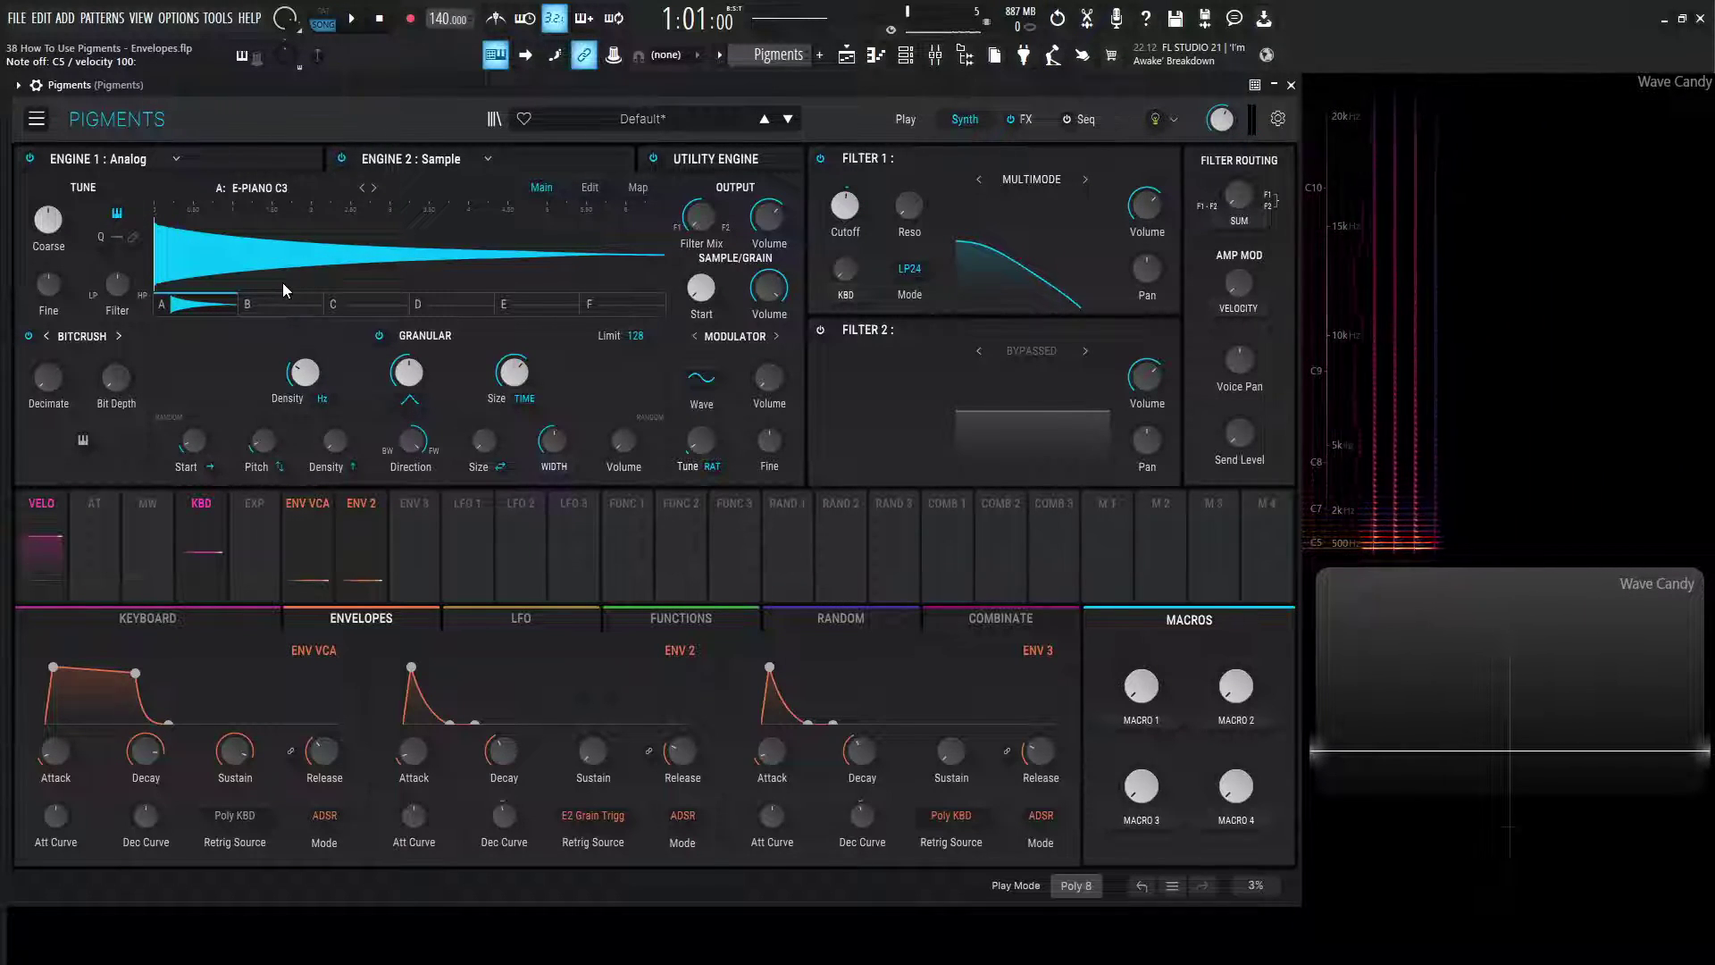
key(q)
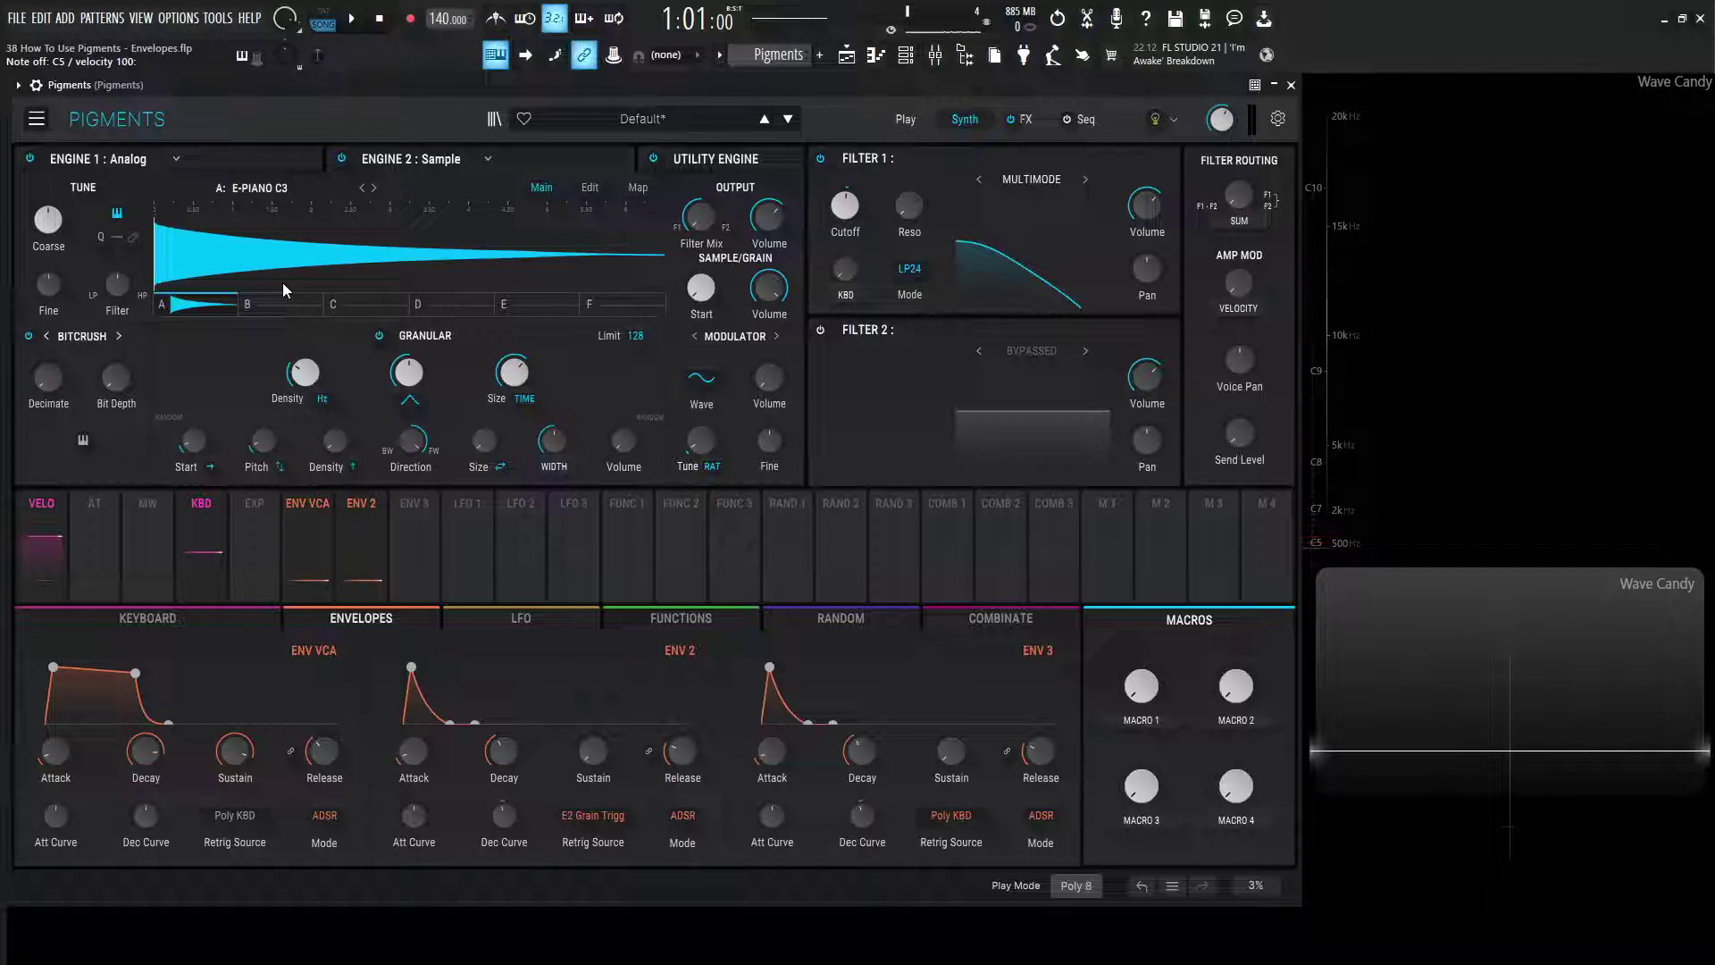
key(j)
Step: Turn off Engine 2, return to Engine 1, and set the ENV 2 retrig source to Poly KBD
click(341, 158)
click(259, 162)
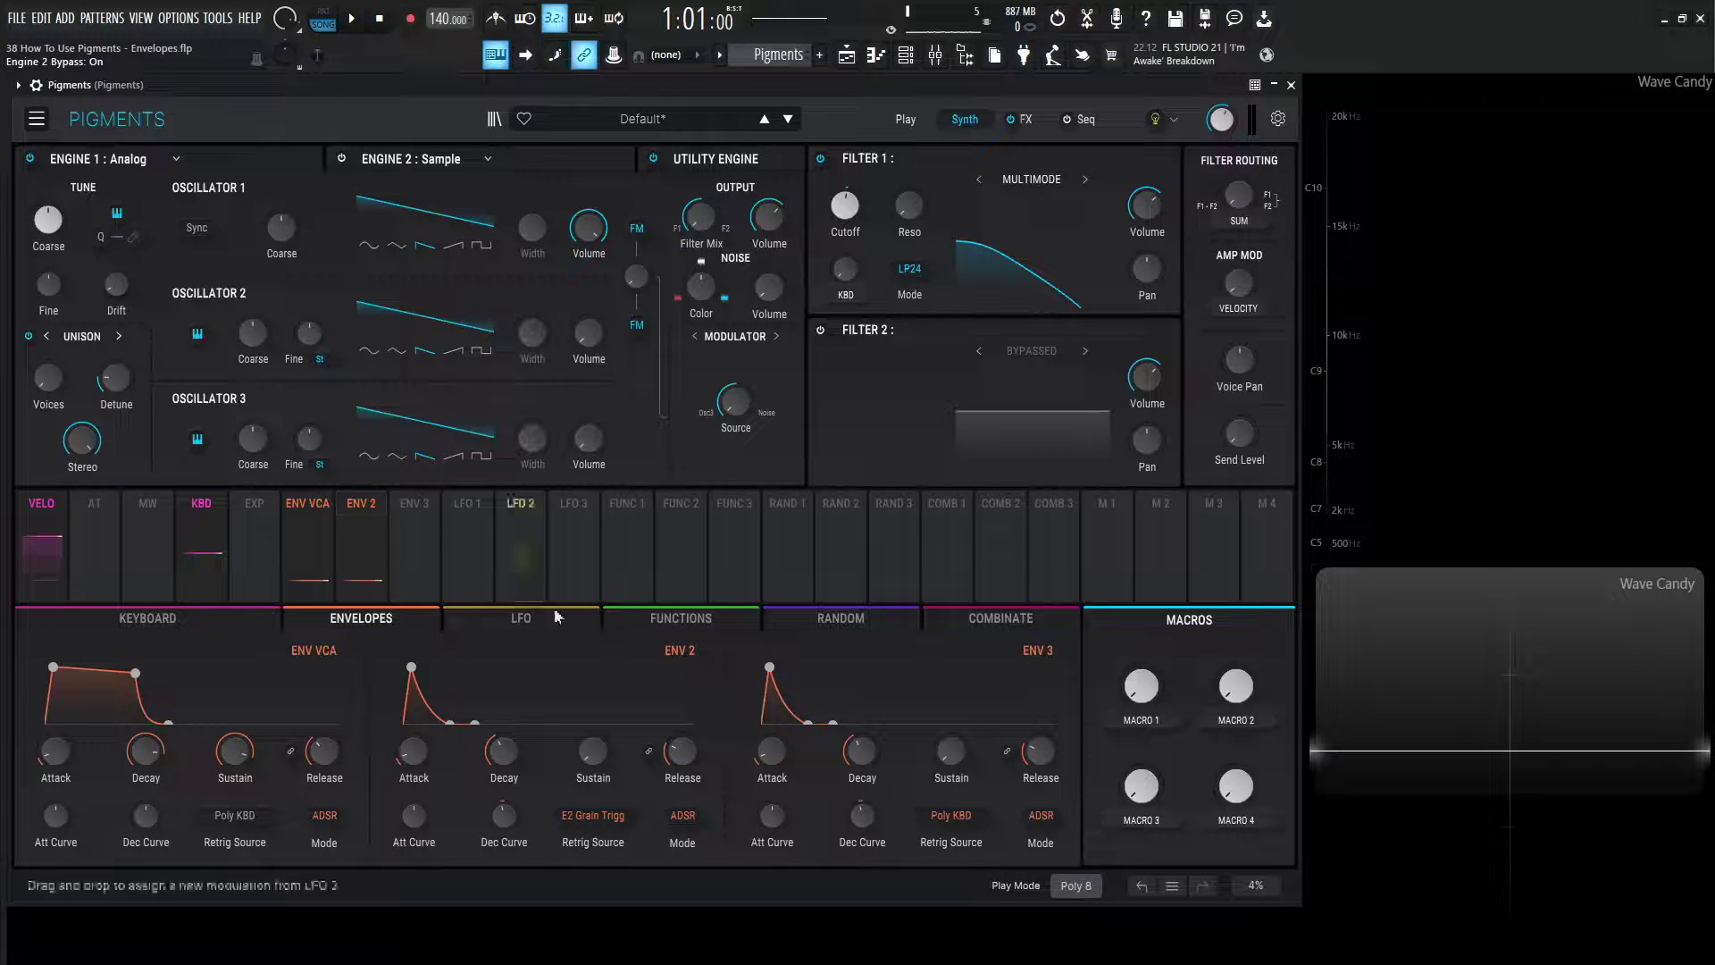
click(589, 815)
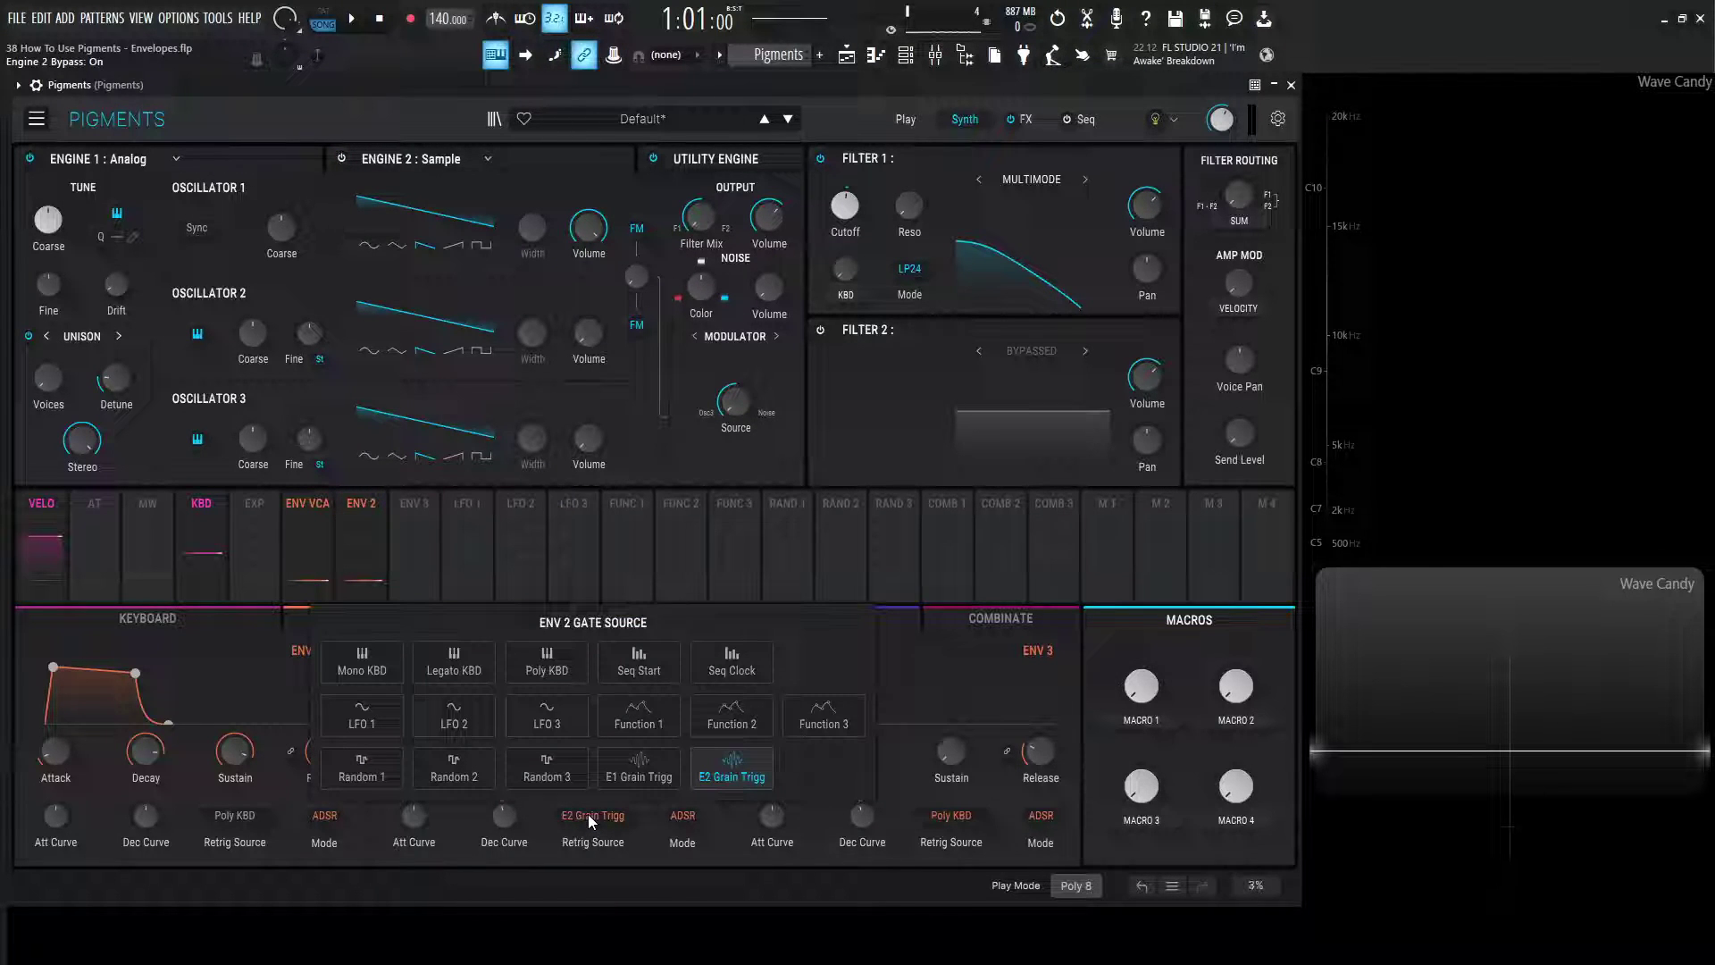
click(547, 663)
Step: Adjust the ENV 2 modulation amount on the Filter 1 cutoff and set the cutoff to 647 Hz
click(361, 541)
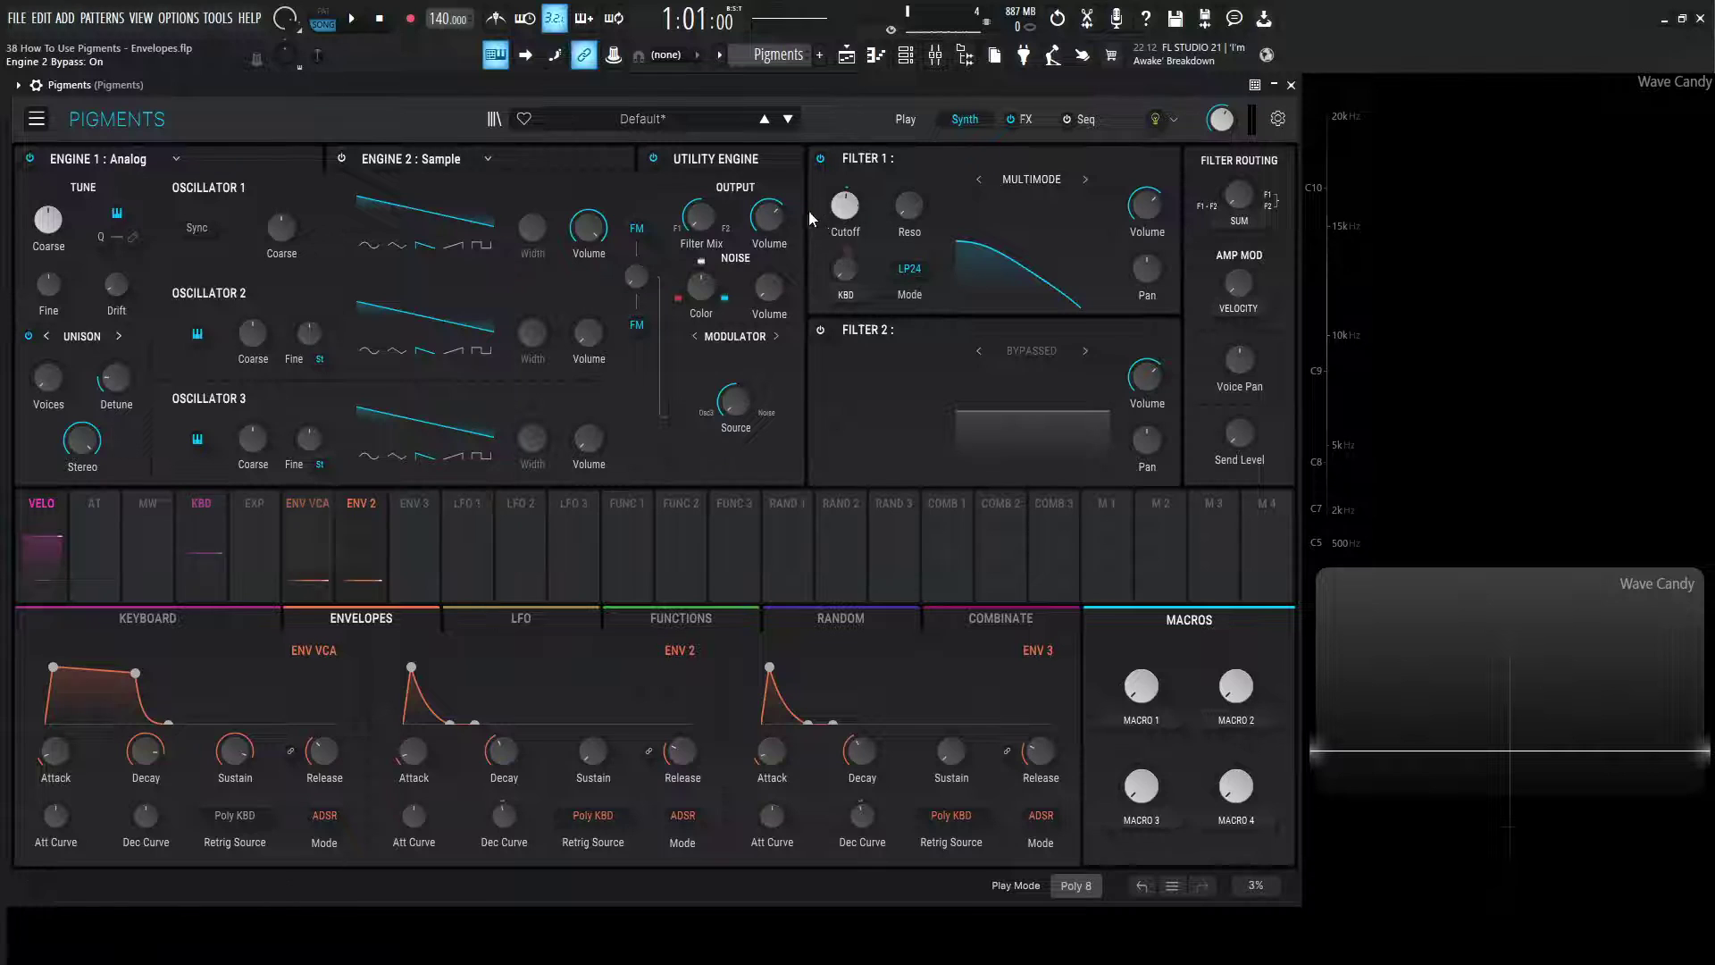
drag(844, 253, 843, 218)
click(384, 582)
mouse_move(842, 255)
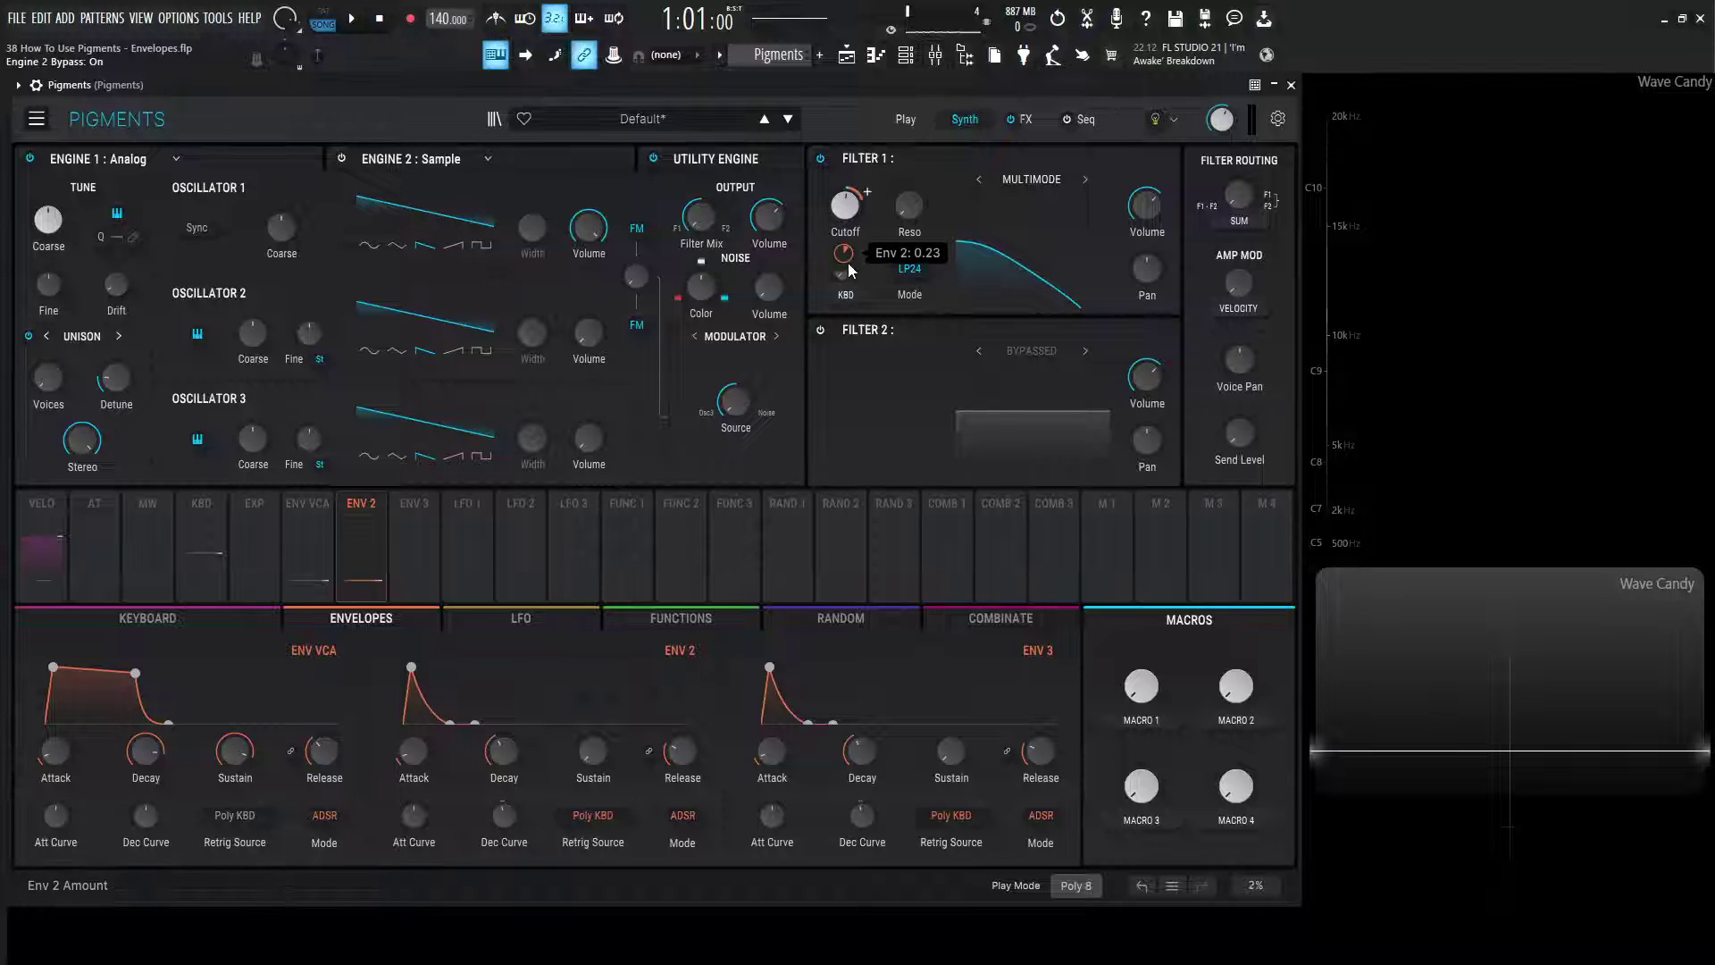
drag(843, 253, 844, 206)
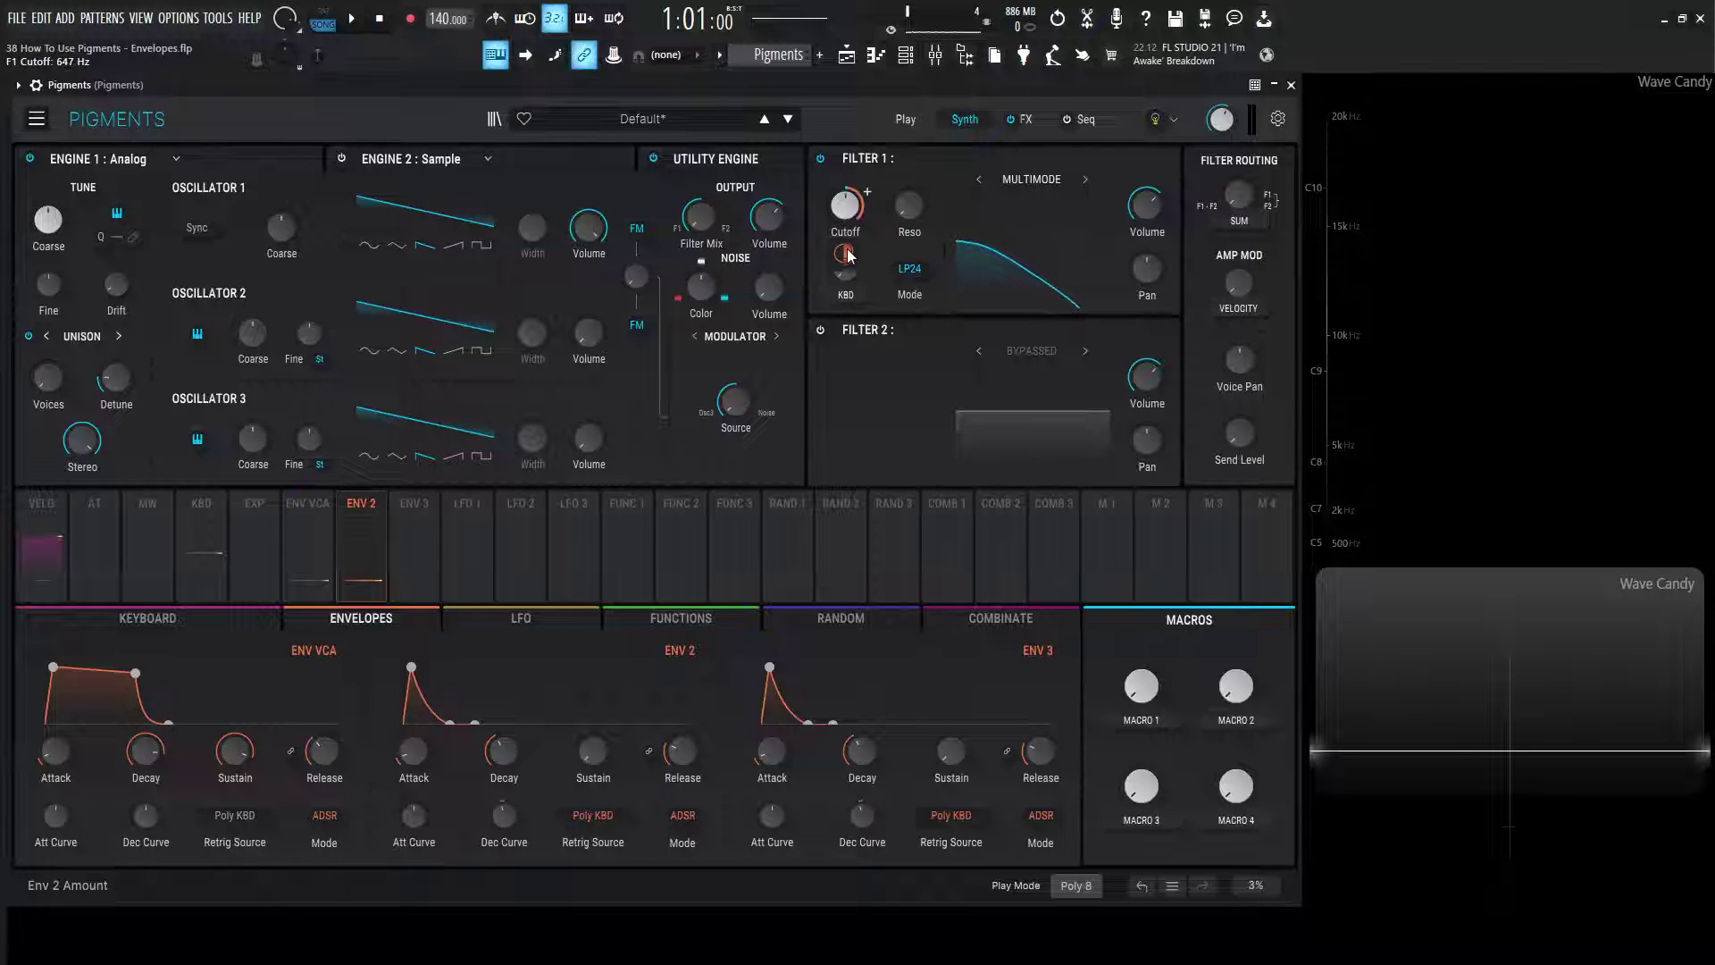
Step: Remove the ENV 2 modulation from the Filter 1 cutoff and reassign it with an amount of 0.20
double_click(848, 258)
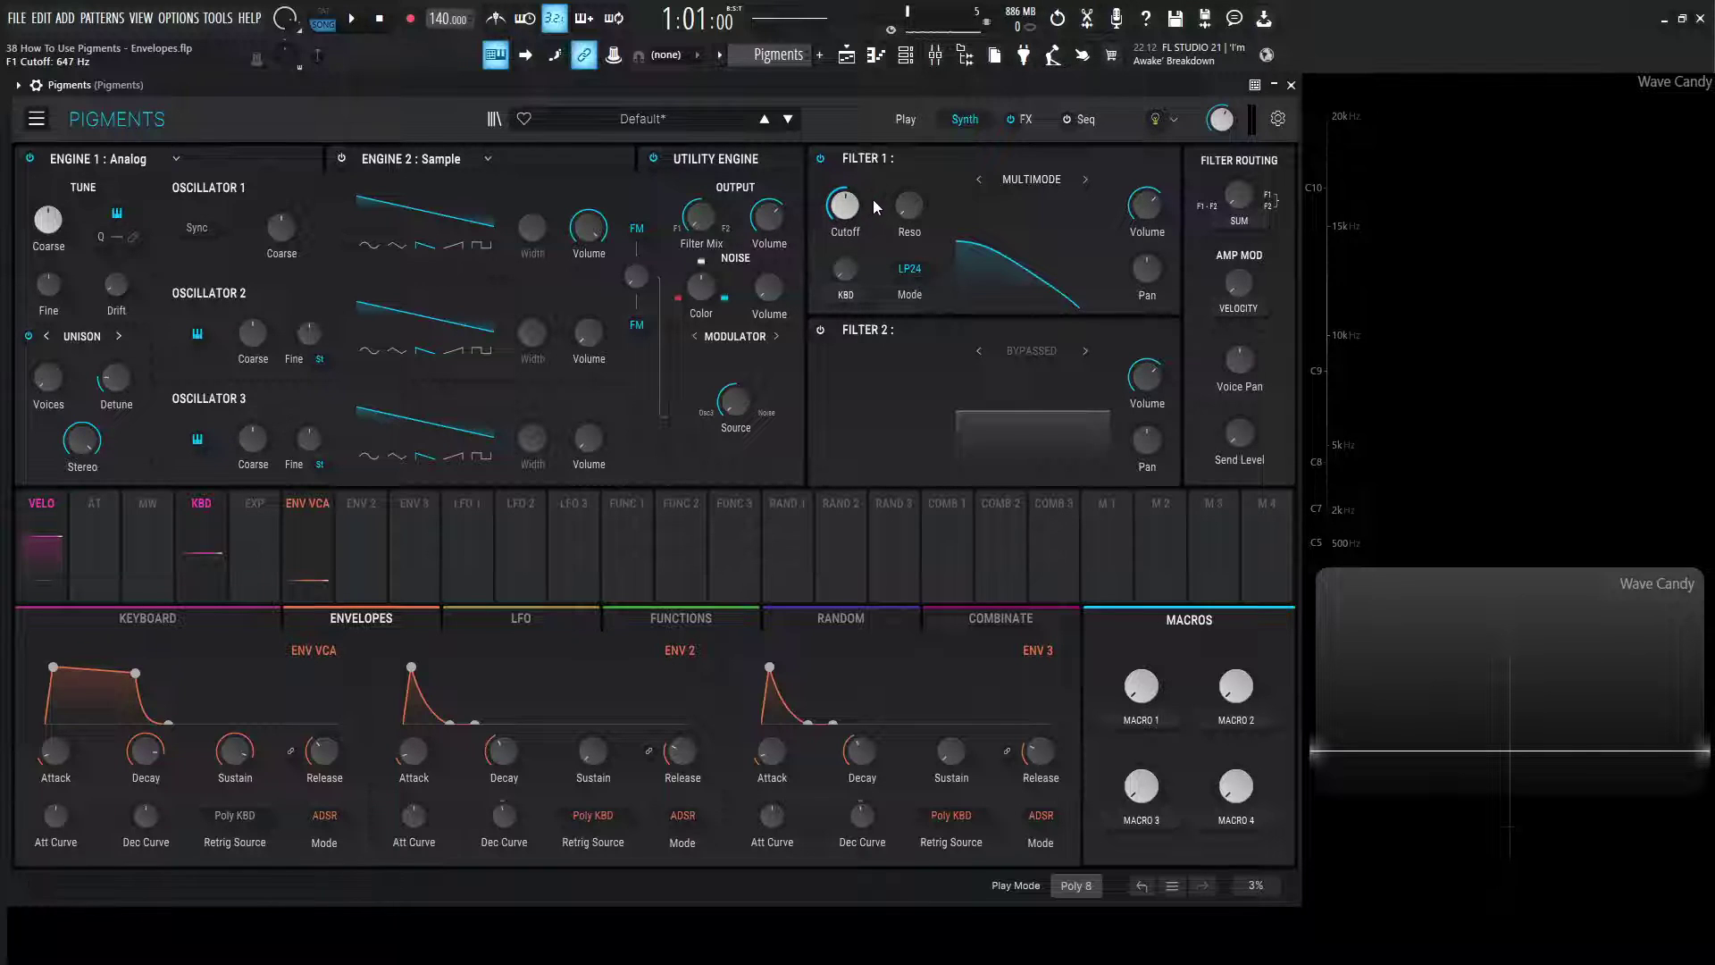
click(845, 206)
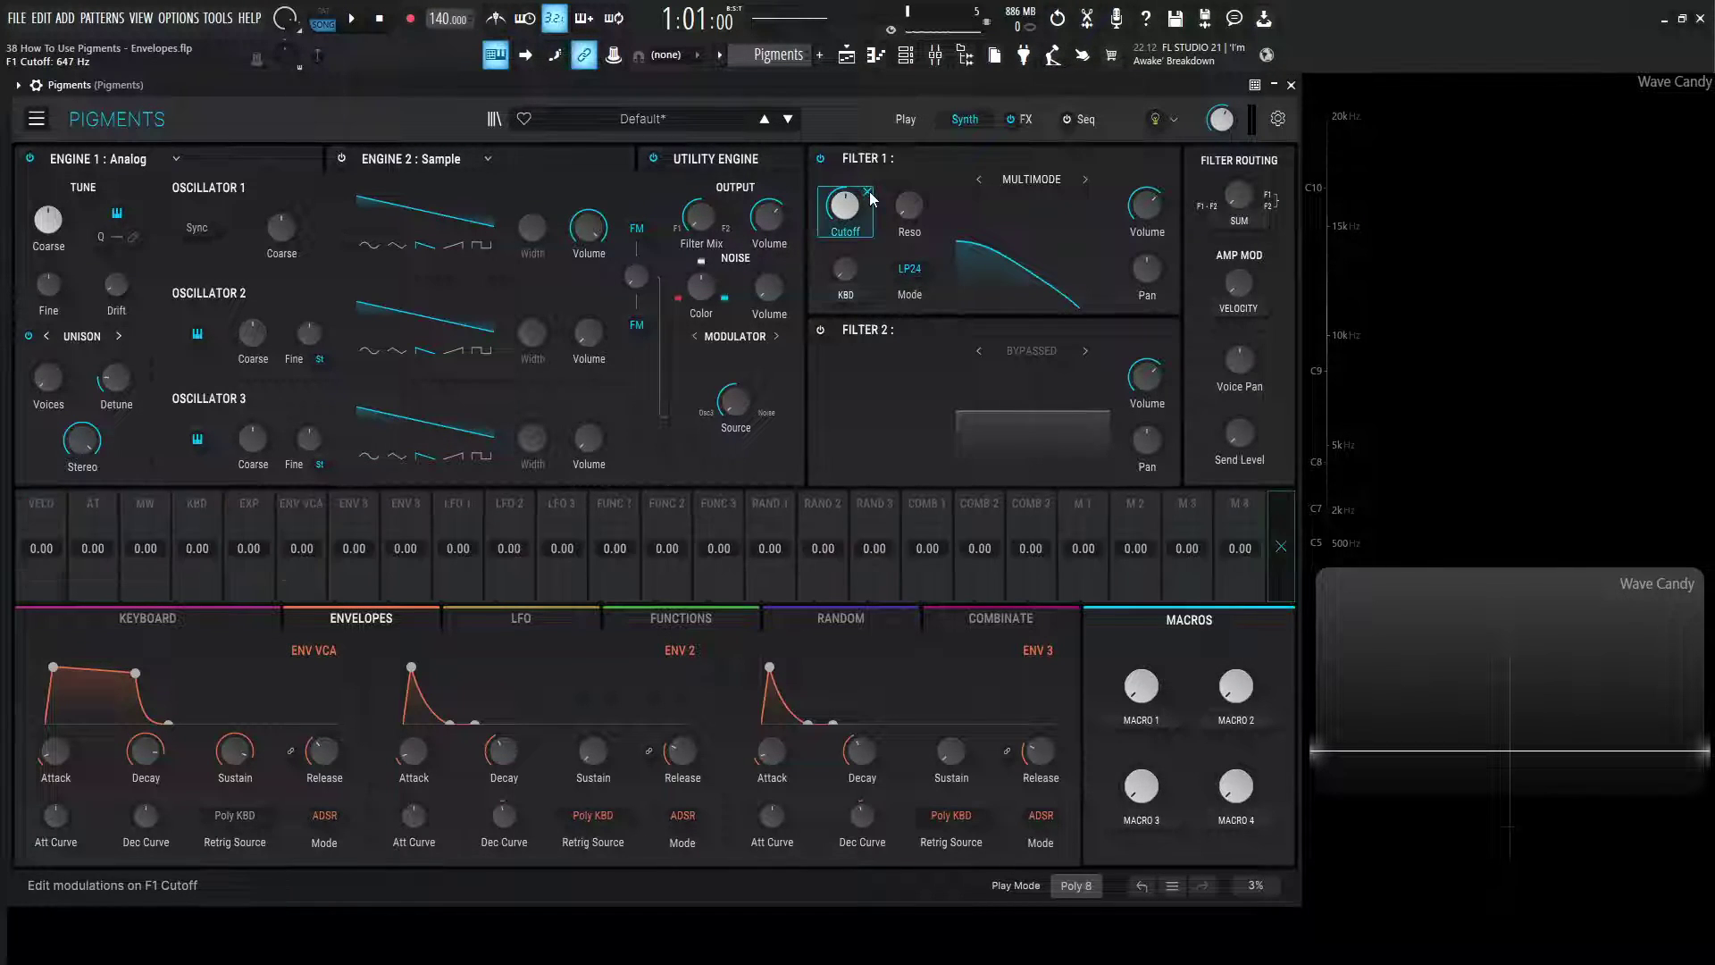
drag(354, 545, 354, 520)
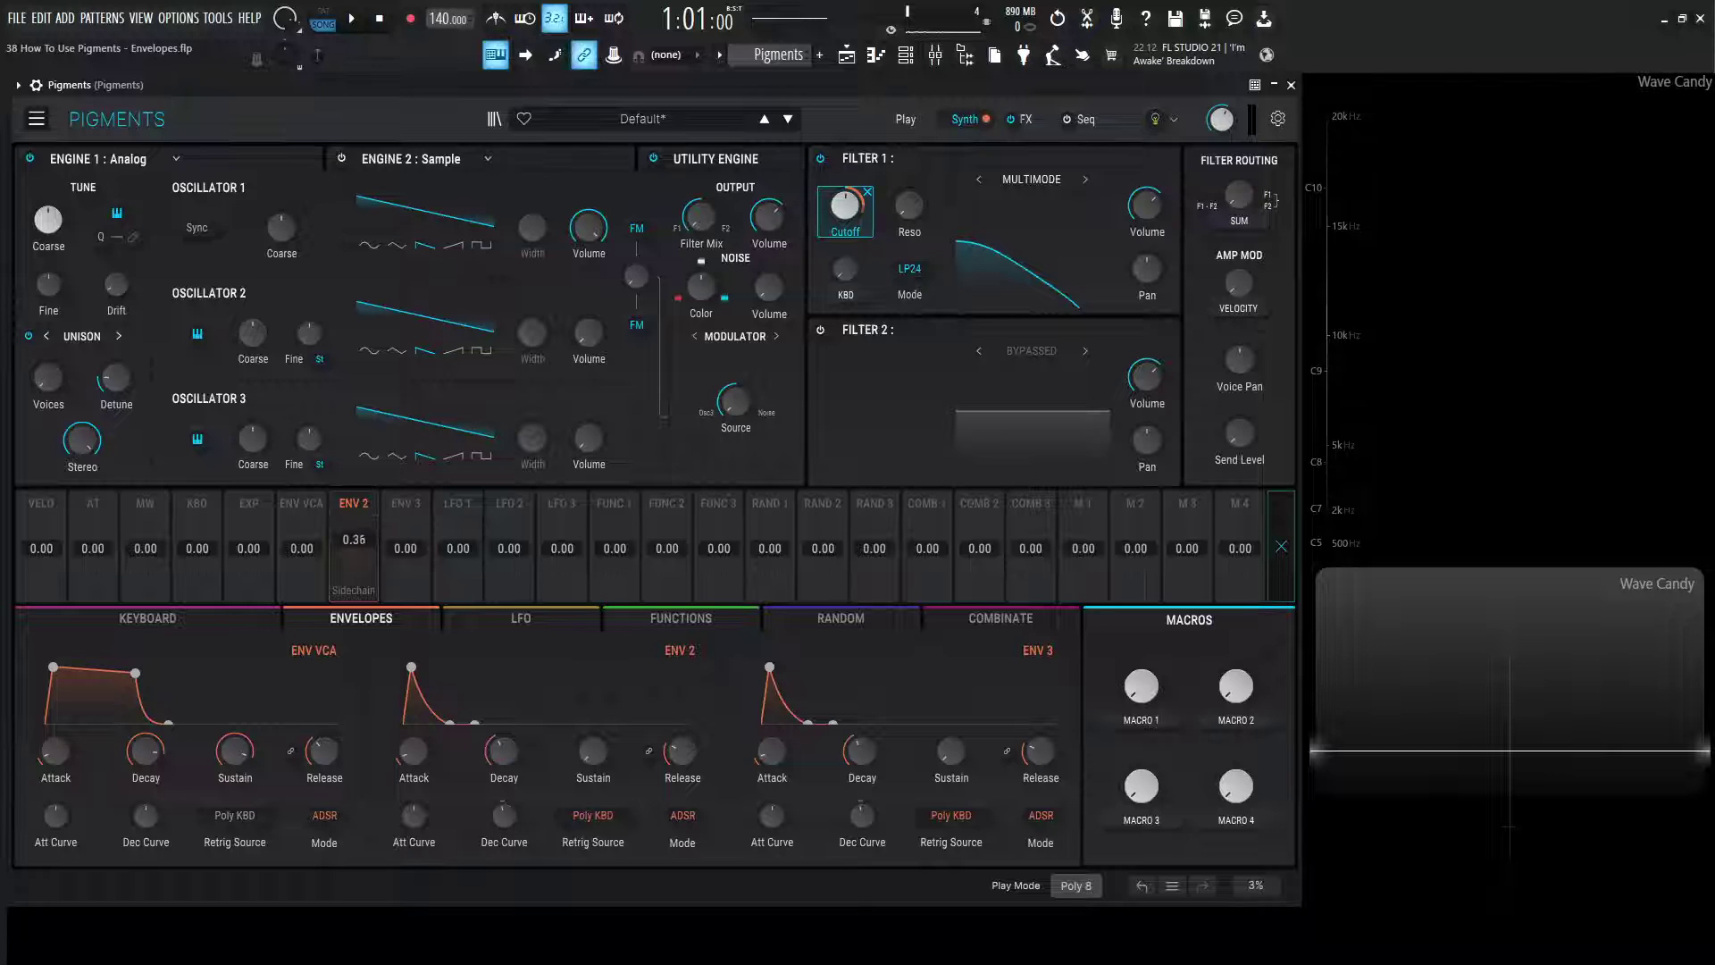
drag(353, 540, 354, 554)
Step: Examine the sidechain options for the ENV 2 modulation of the Filter 1 cutoff, and return to the LFO settings
mouse_move(453, 502)
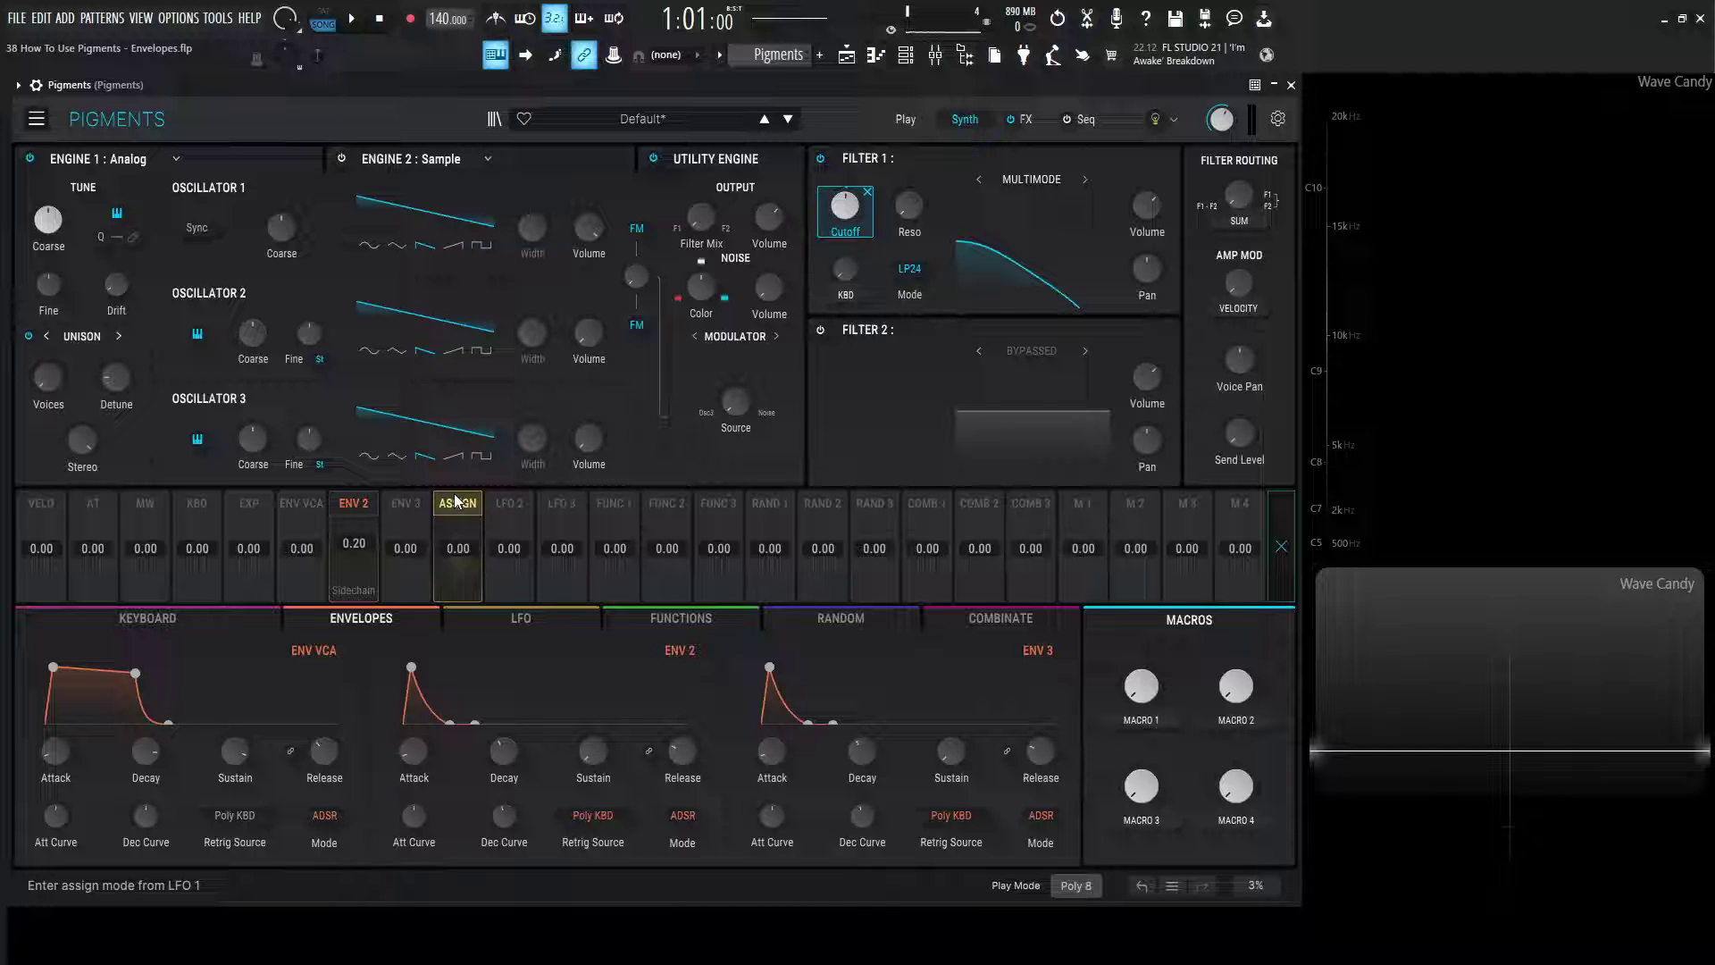
click(456, 501)
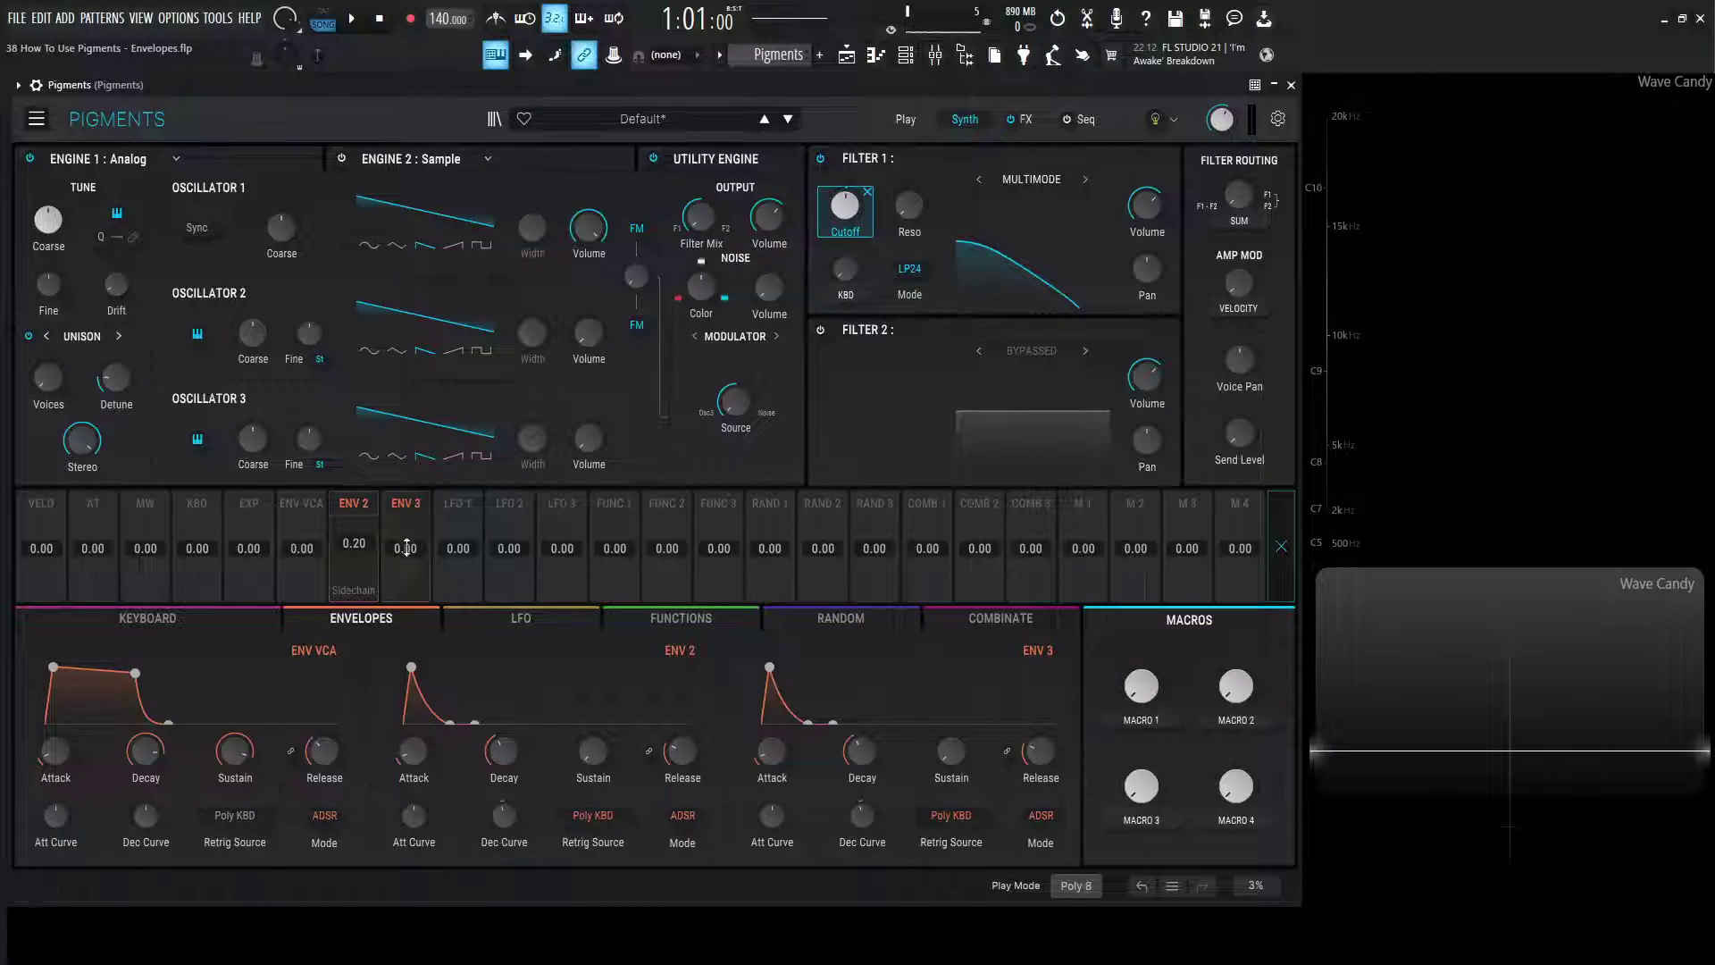
click(350, 593)
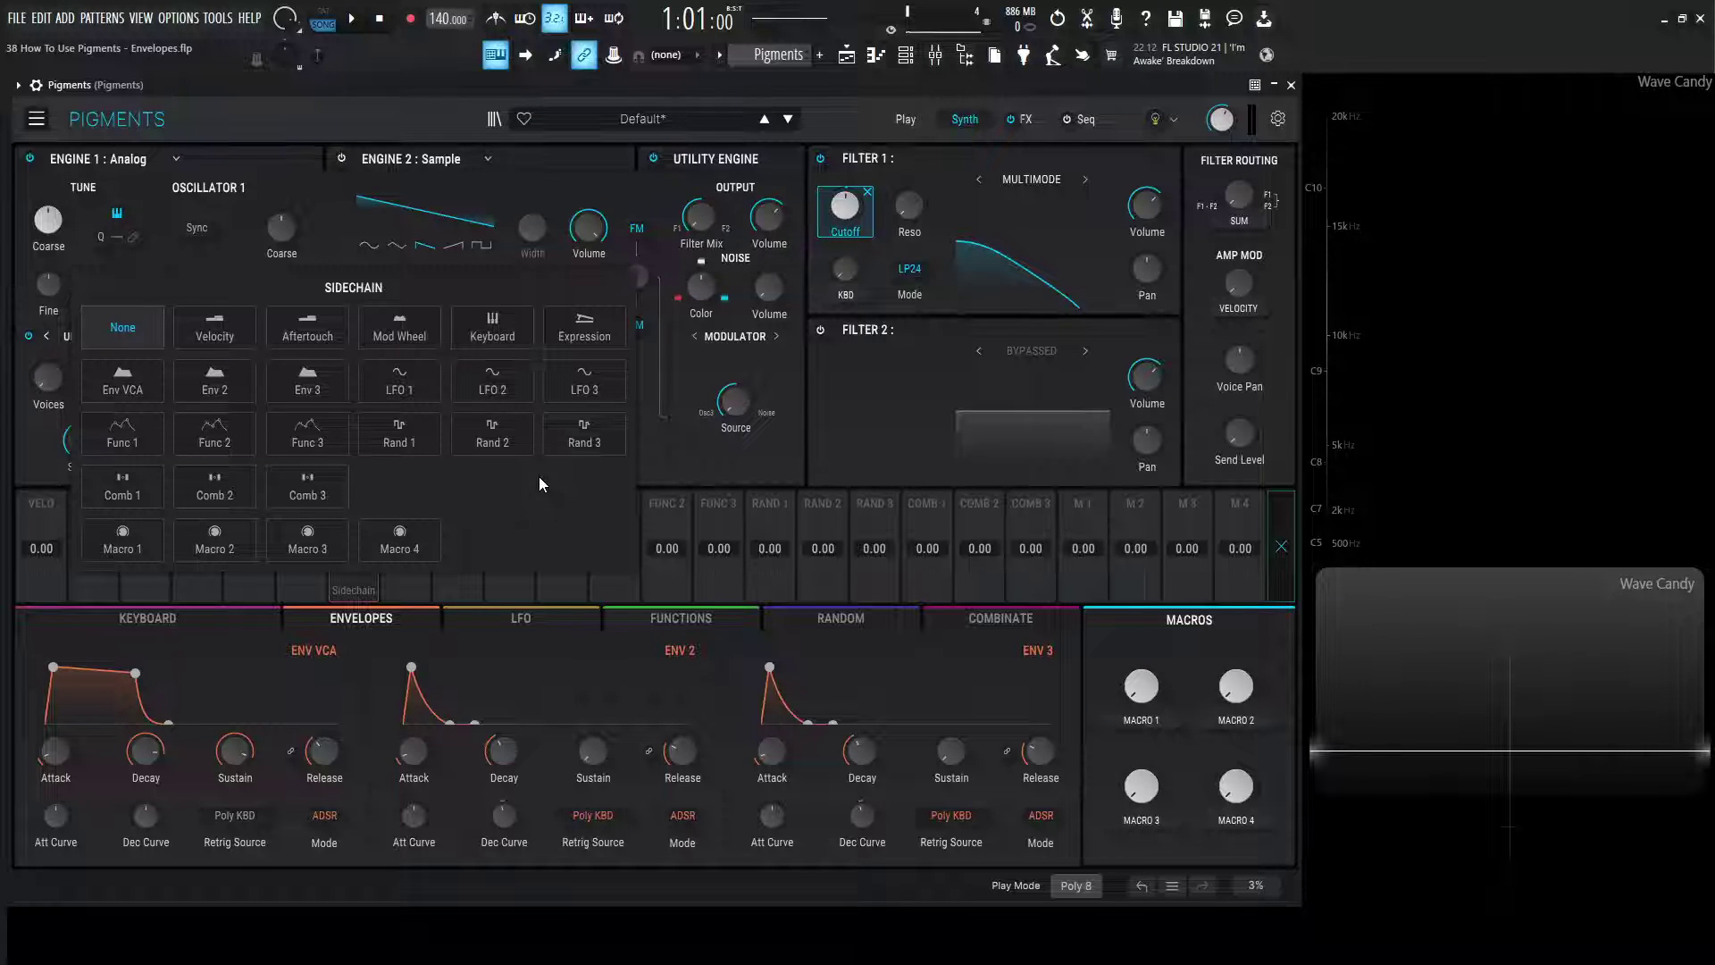
click(851, 122)
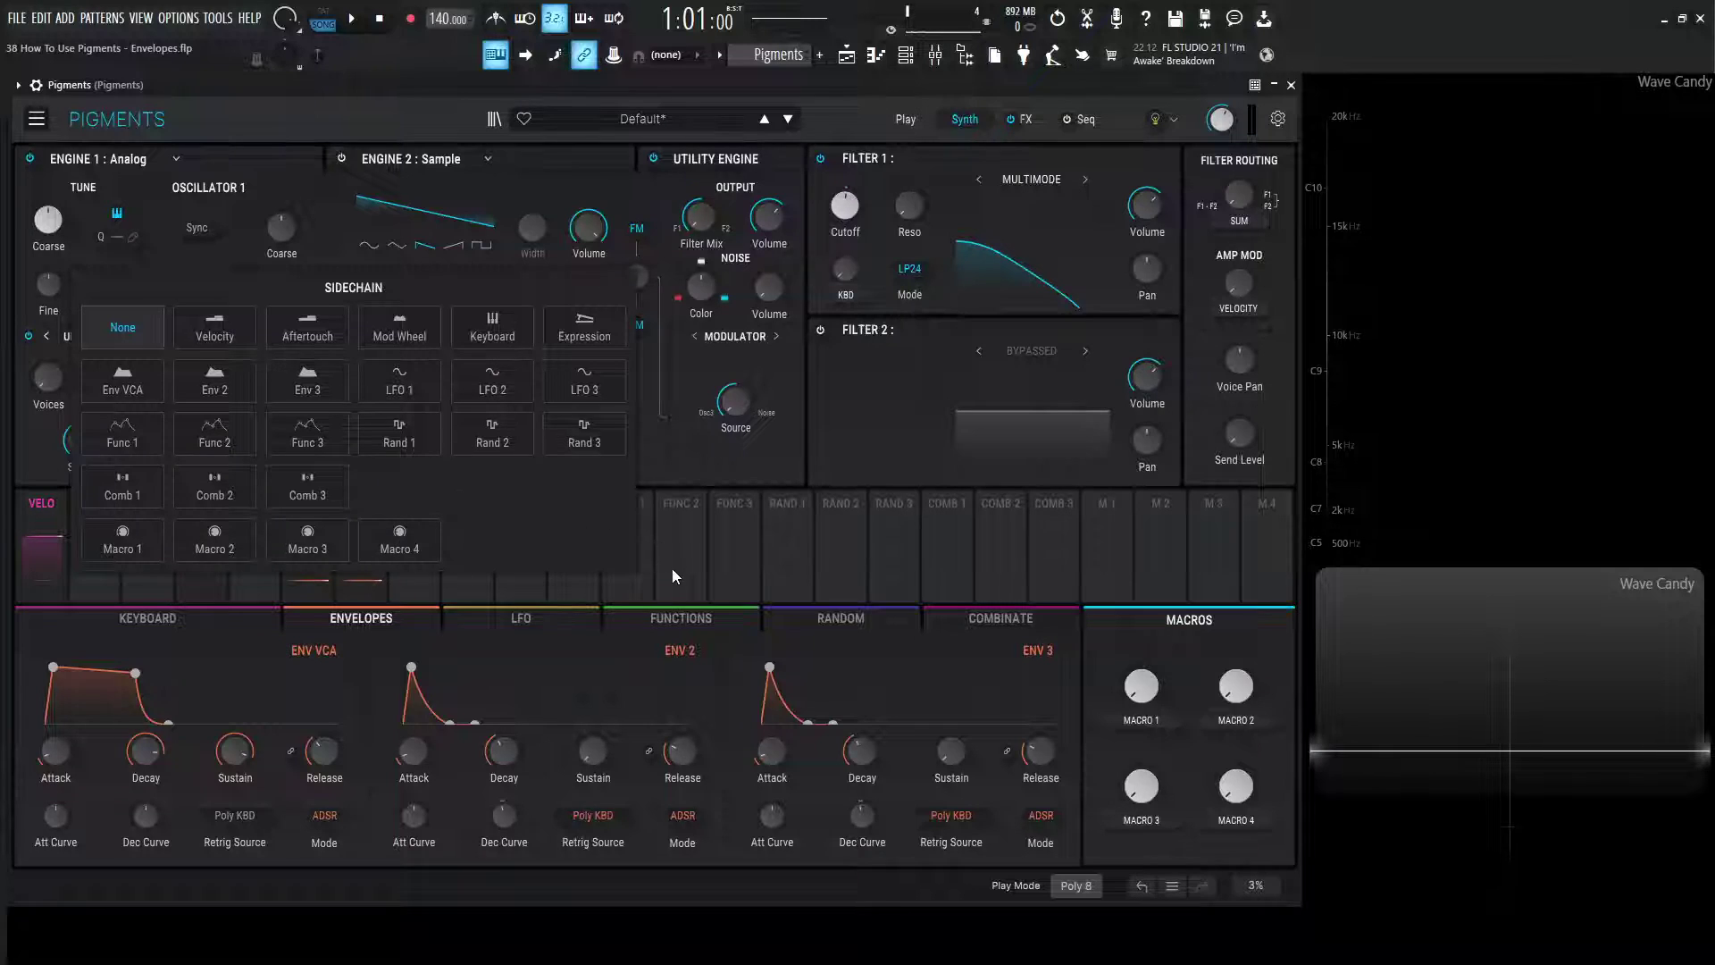
click(501, 619)
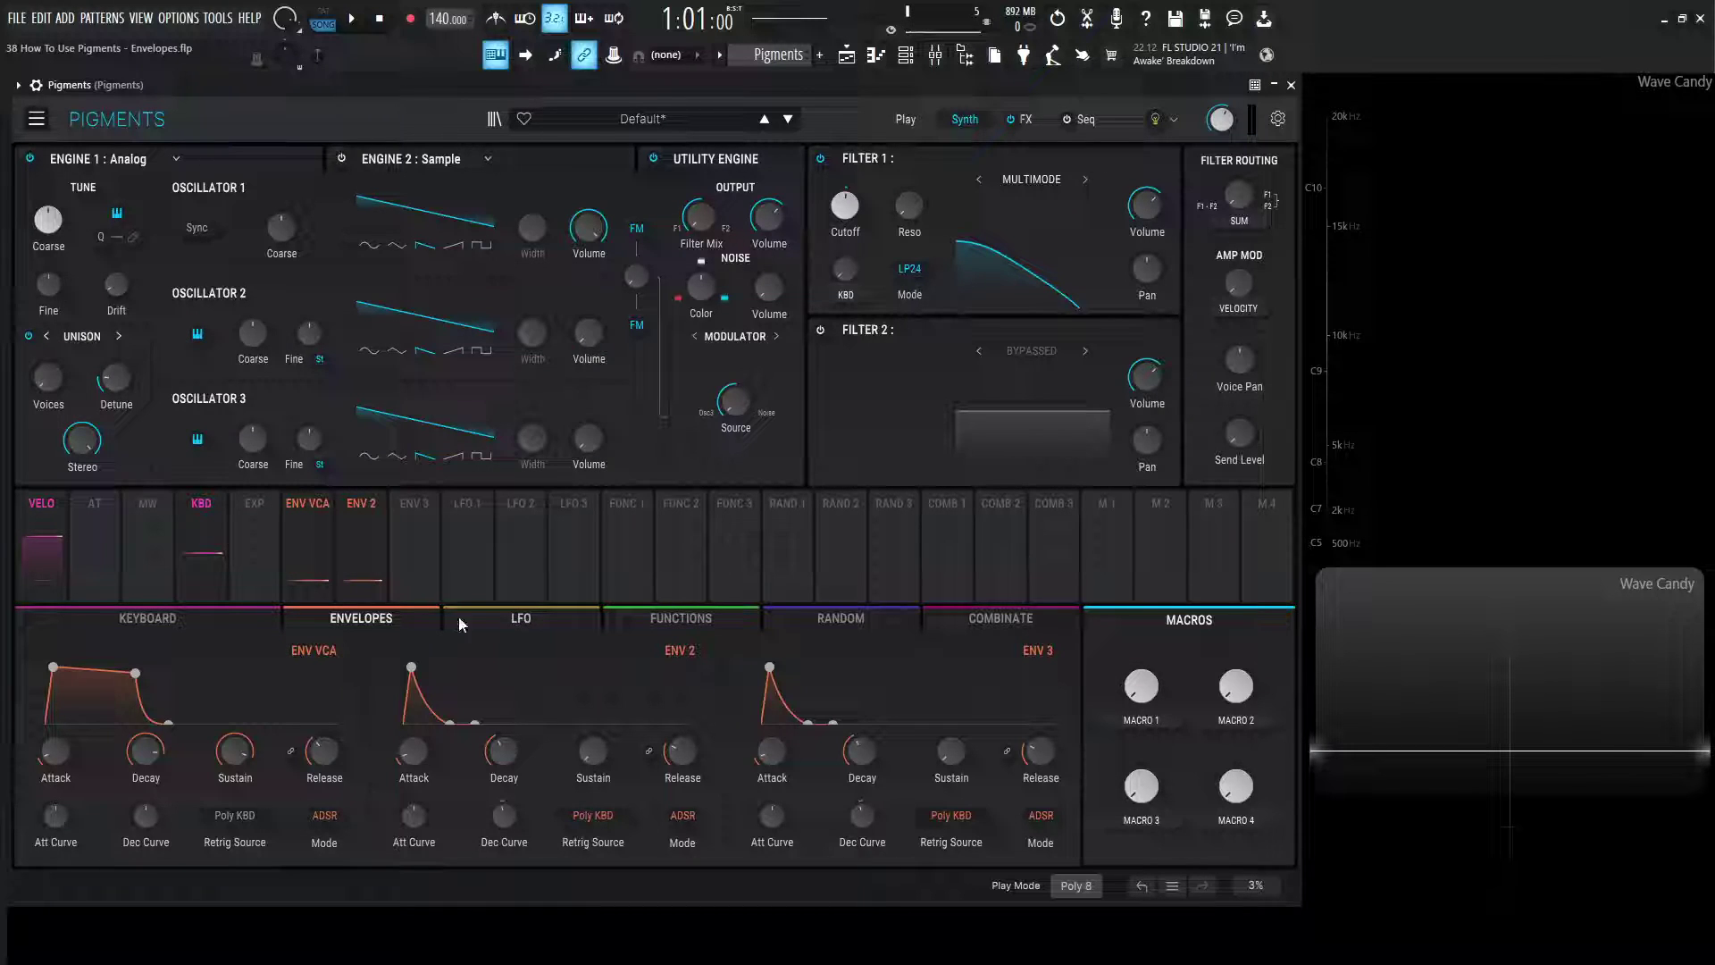
click(545, 621)
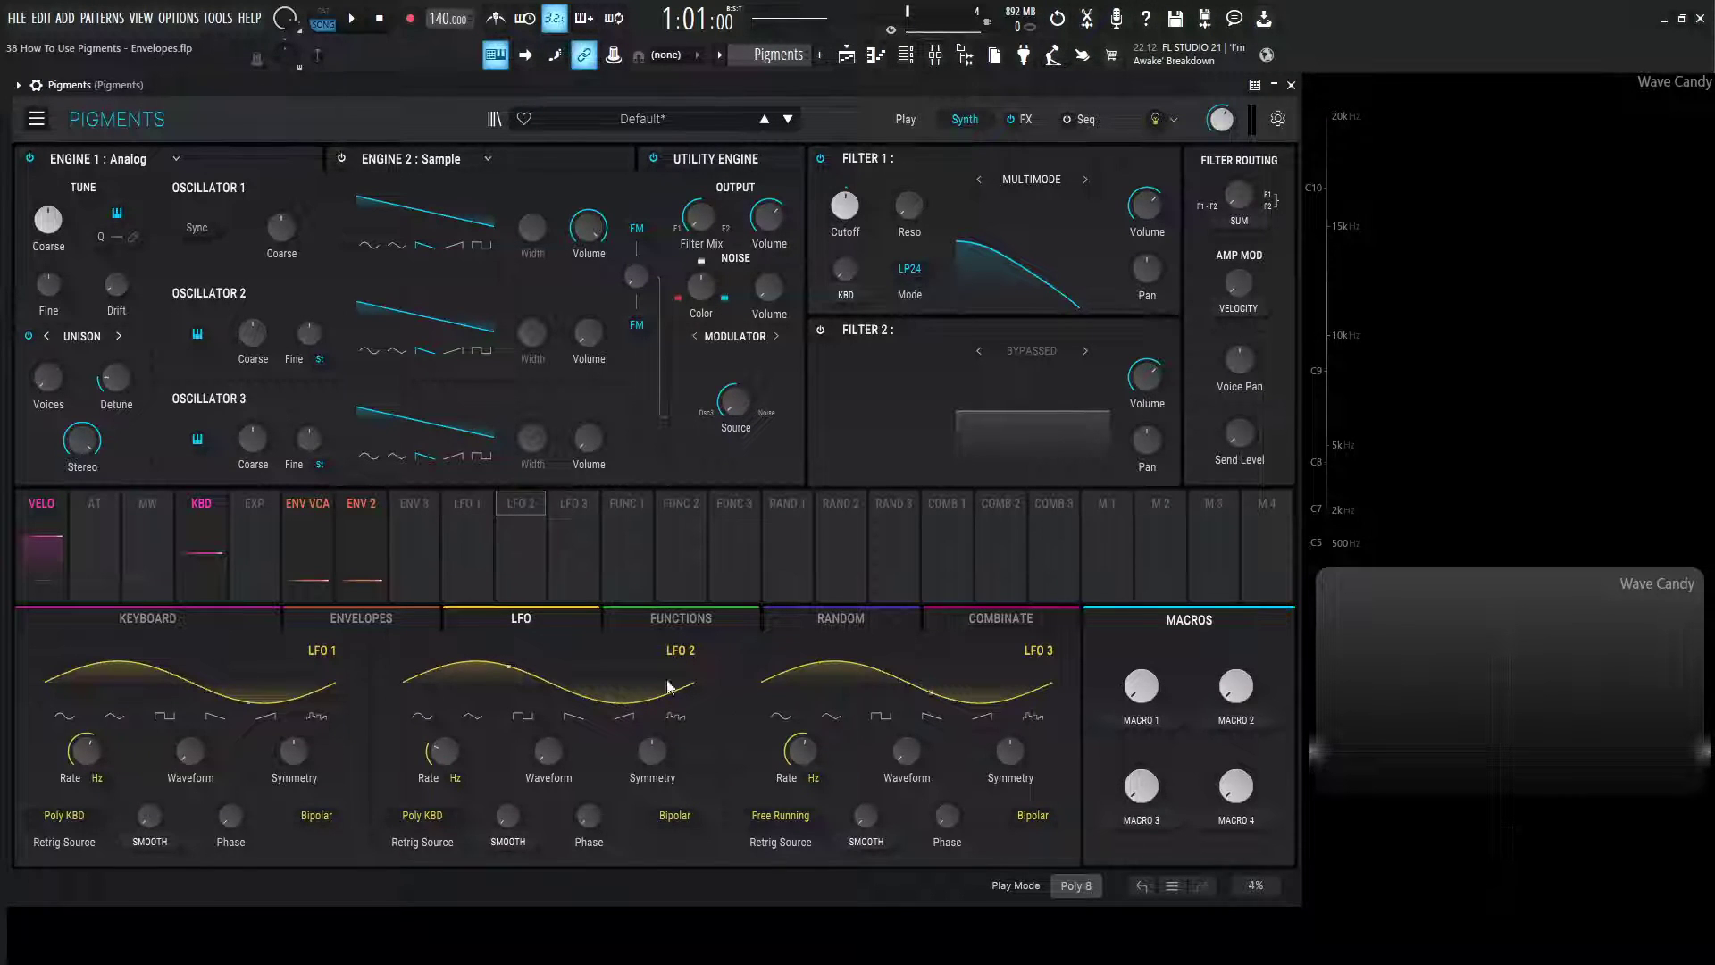